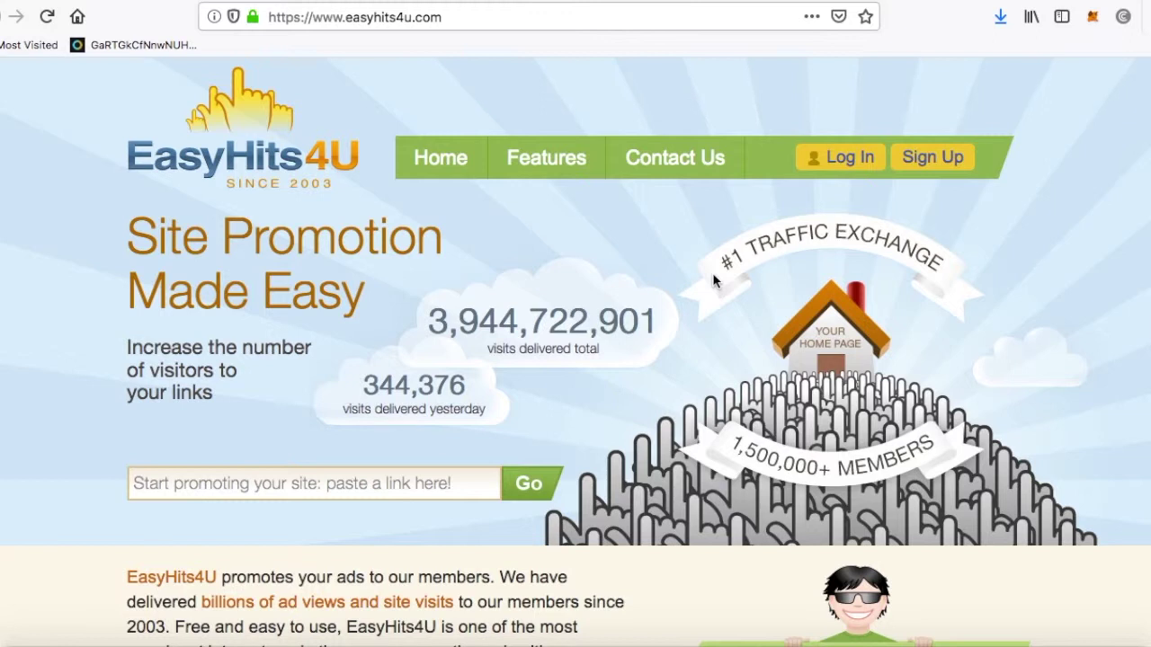
- Log in to the EasyHits4U account with the prefilled credentials, completing the robot check
scroll(712, 272, "down", 1)
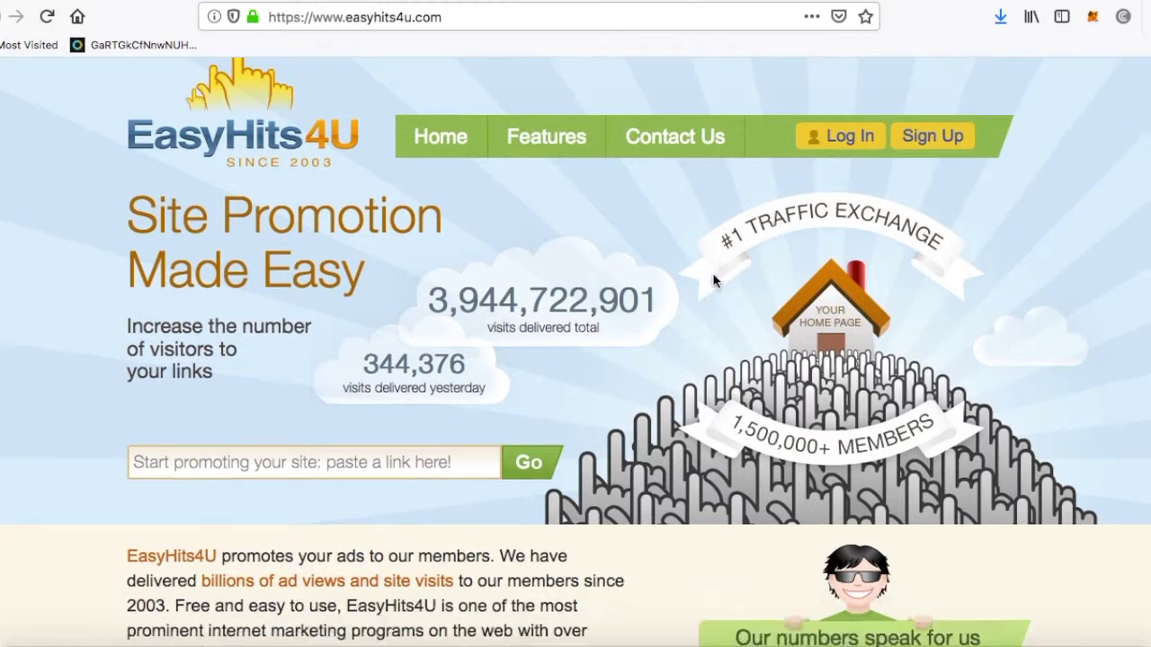
scroll(791, 198, "up", 1)
left_click(844, 160)
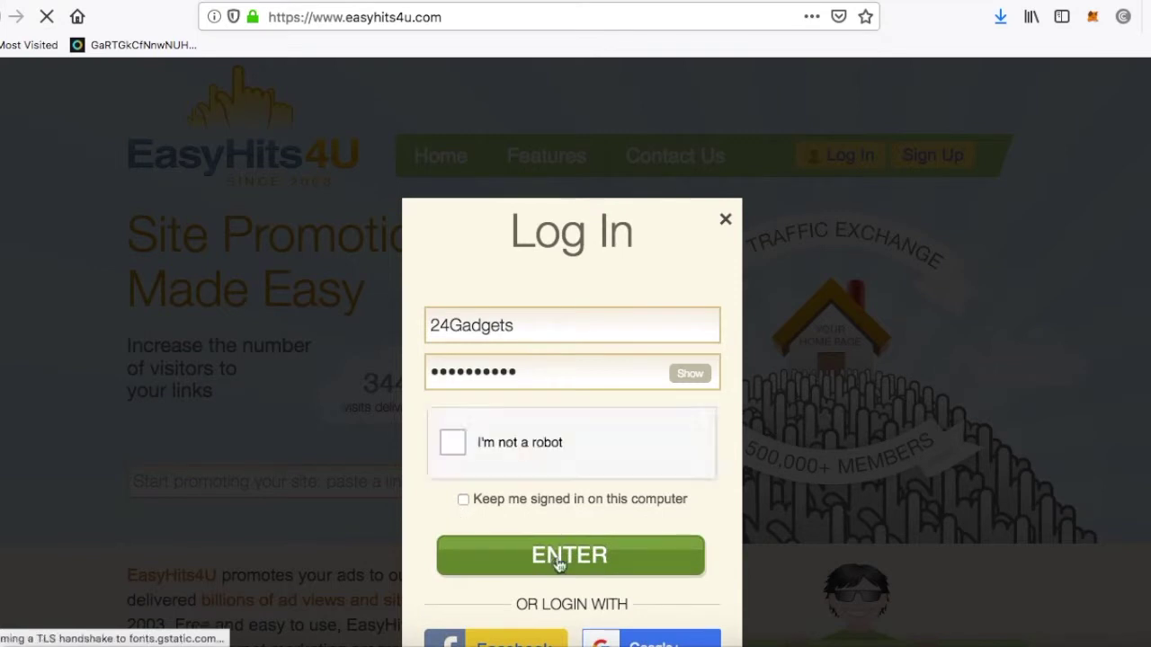
left_click(453, 444)
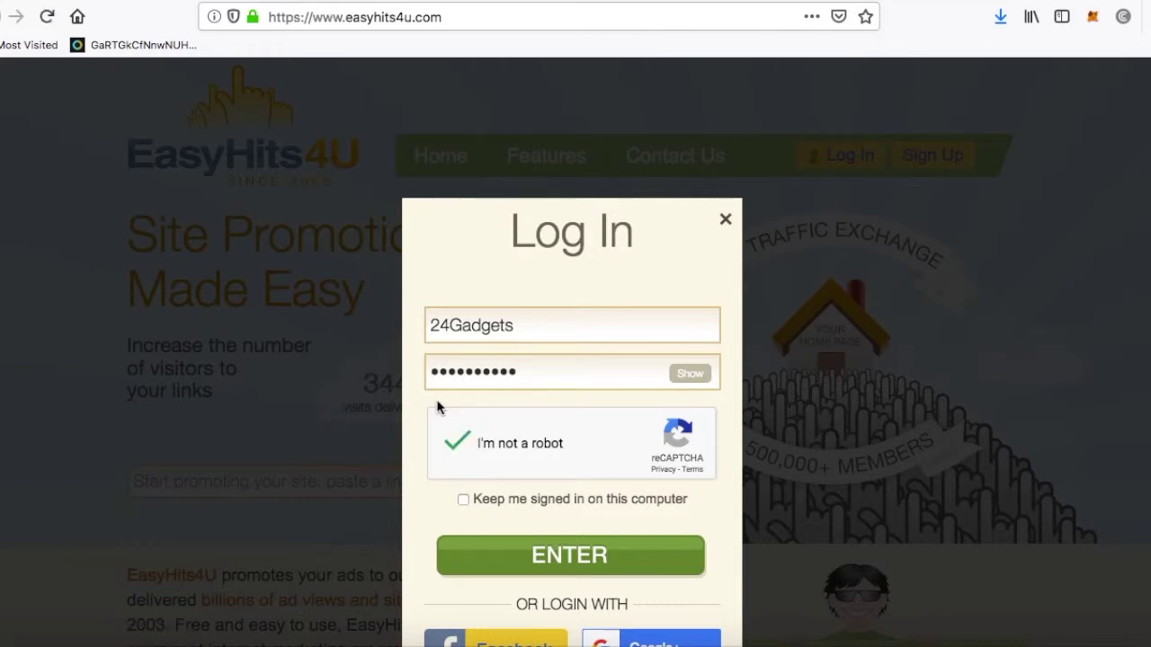
left_click(575, 557)
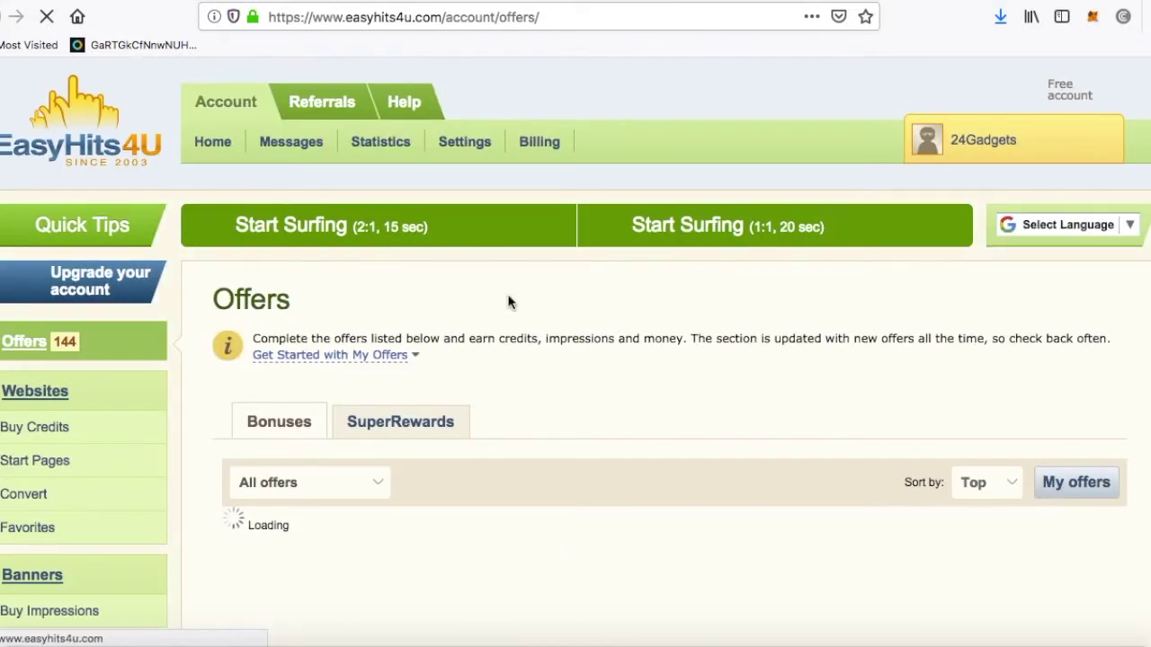
- Open the account statistics and review the credits, bonuses, banner and text ad impressions, money and rewards
scroll(519, 347, "down", 3)
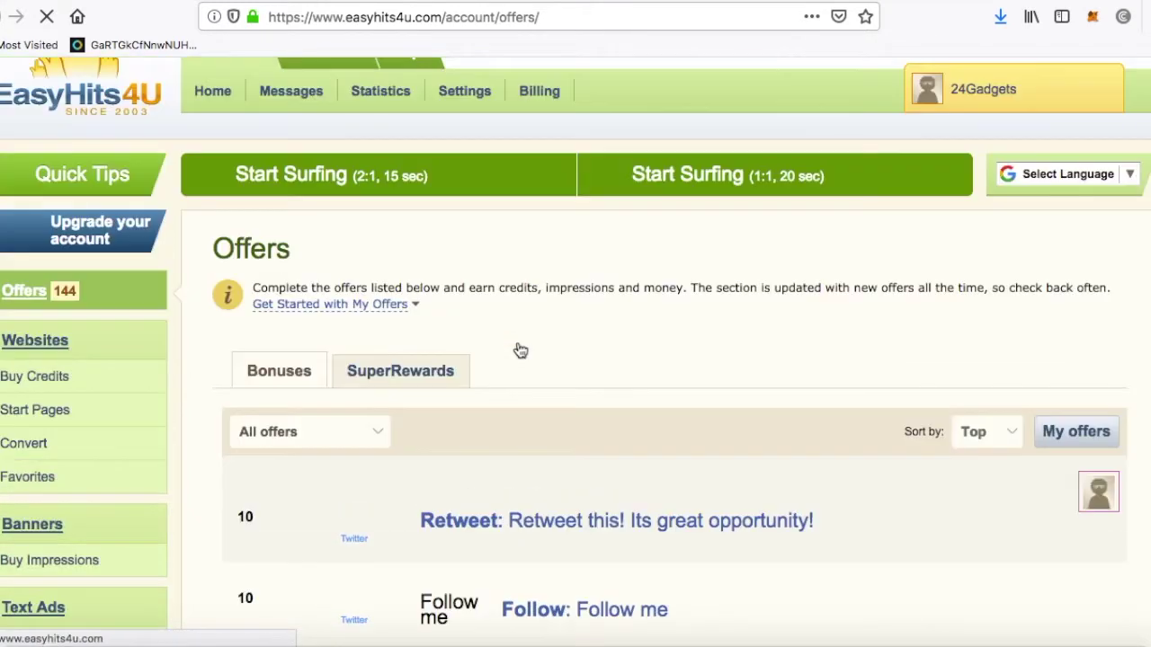
scroll(520, 349, "down", 2)
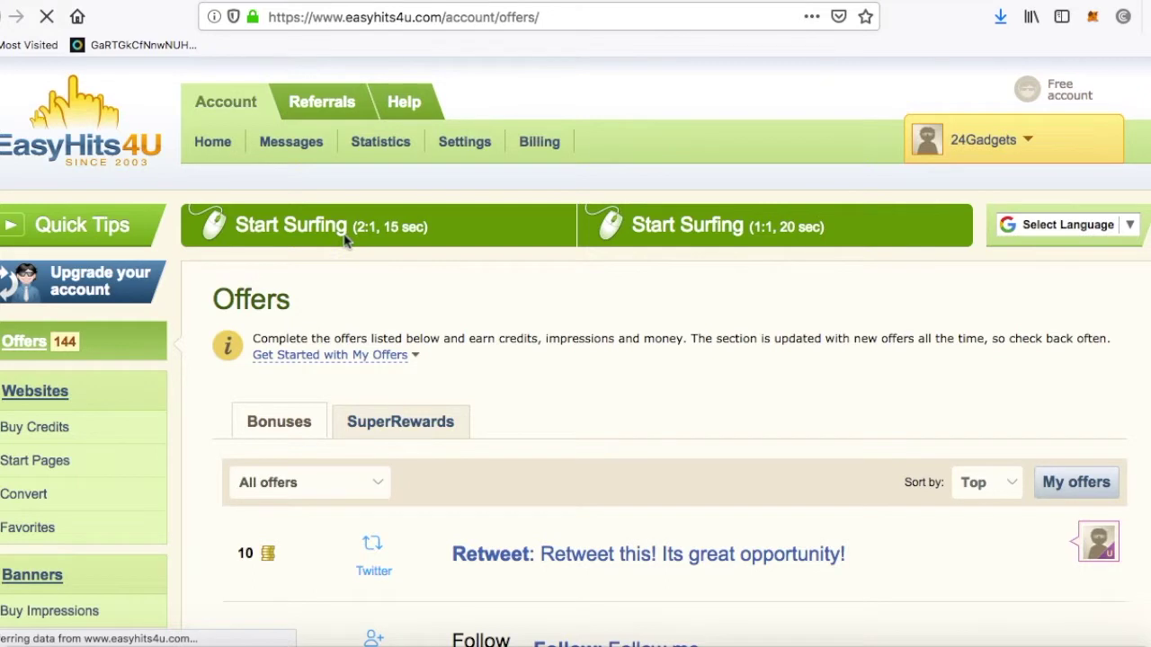
left_click(382, 150)
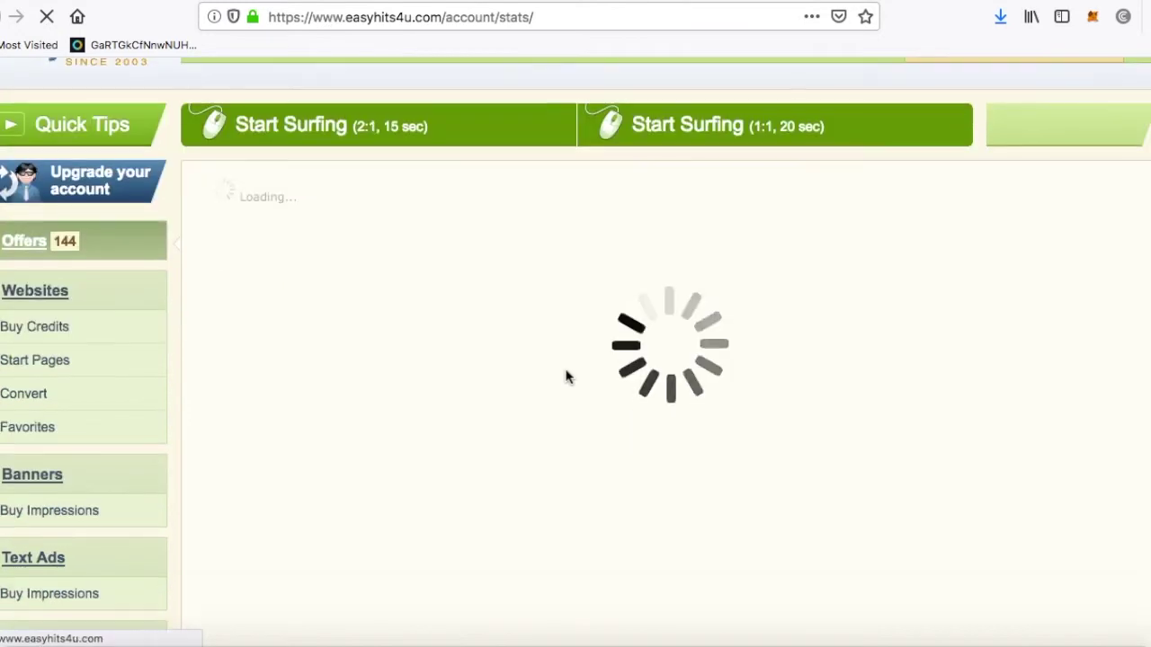
scroll(468, 404, "down", 3)
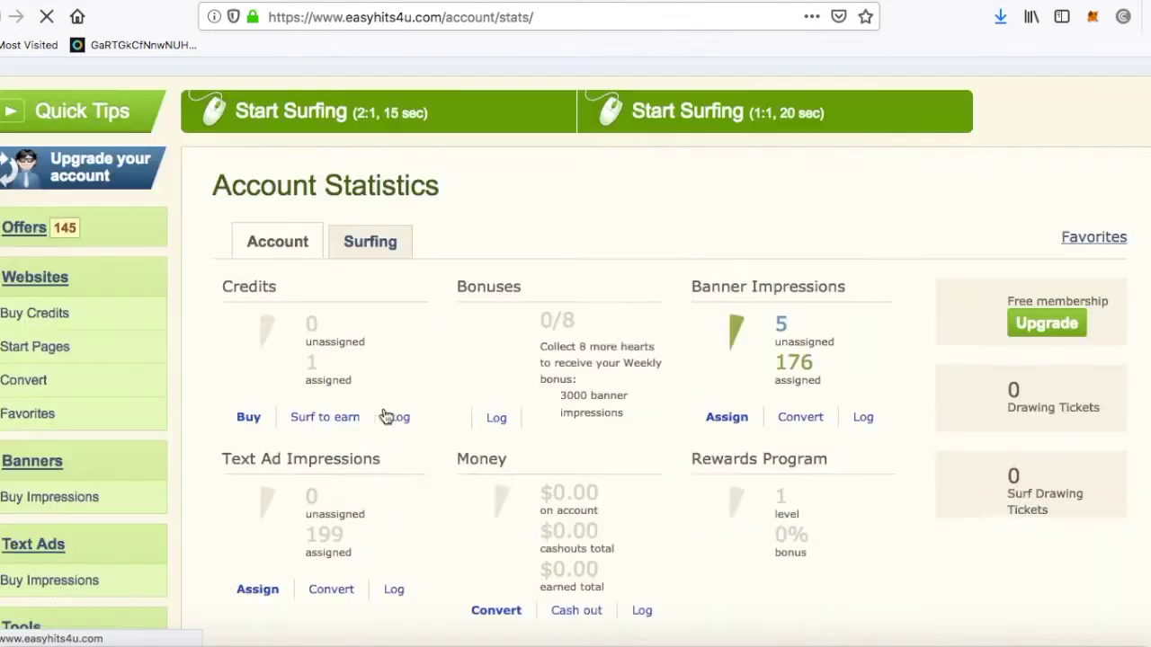
scroll(383, 407, "down", 2)
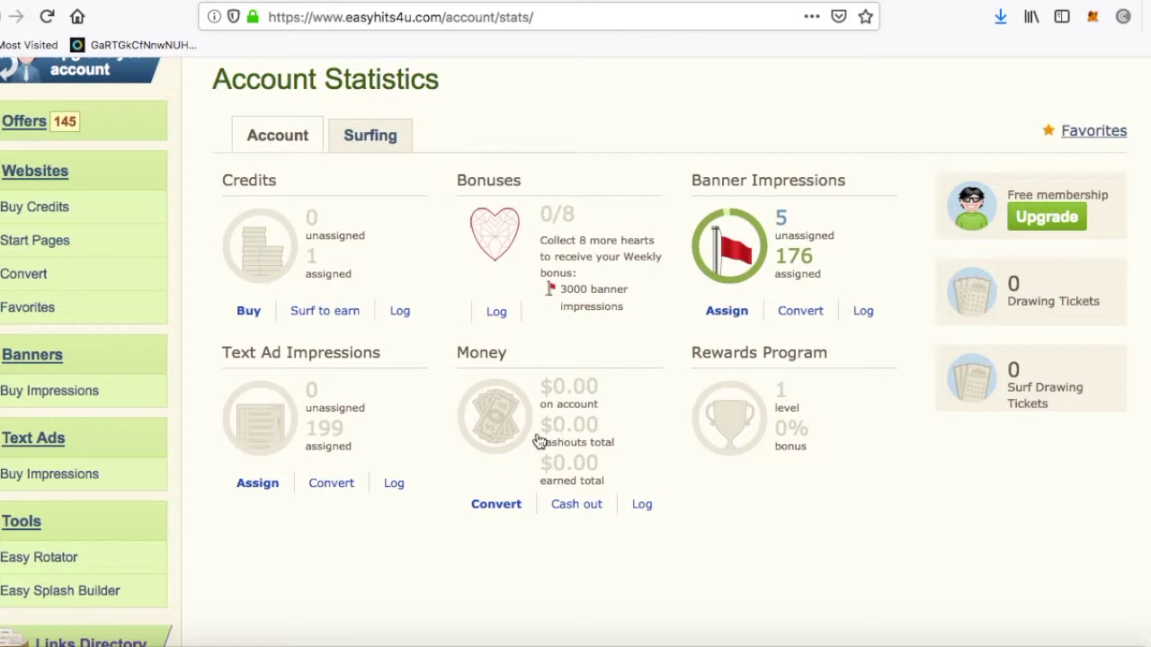
scroll(392, 411, "up", 5)
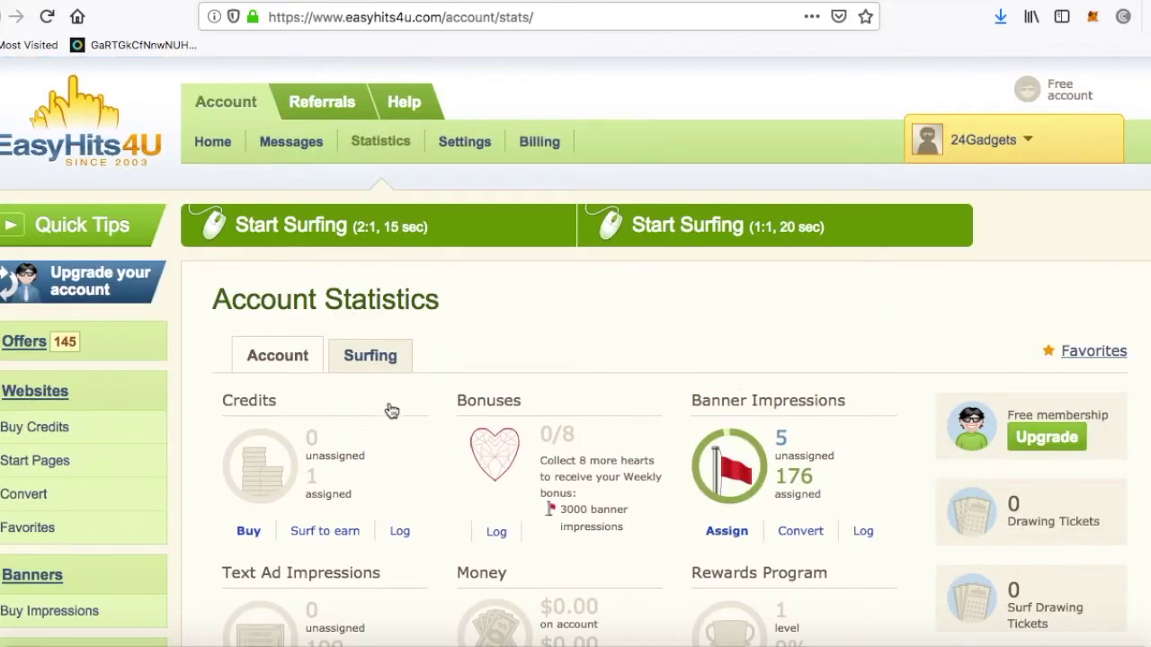
scroll(392, 411, "down", 4)
scroll(390, 411, "up", 1)
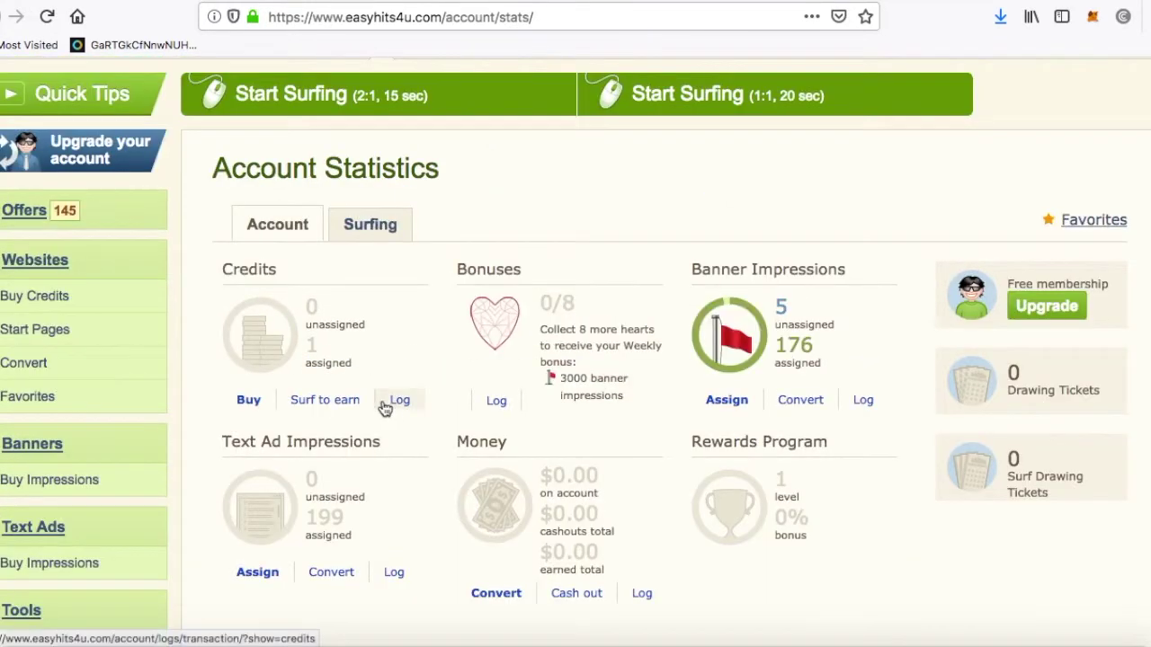
- Open the Websites list, examine the daily statistics of the "Browser that Mines BTC while you surfe the web | Test here" site, and close them
left_click(35, 265)
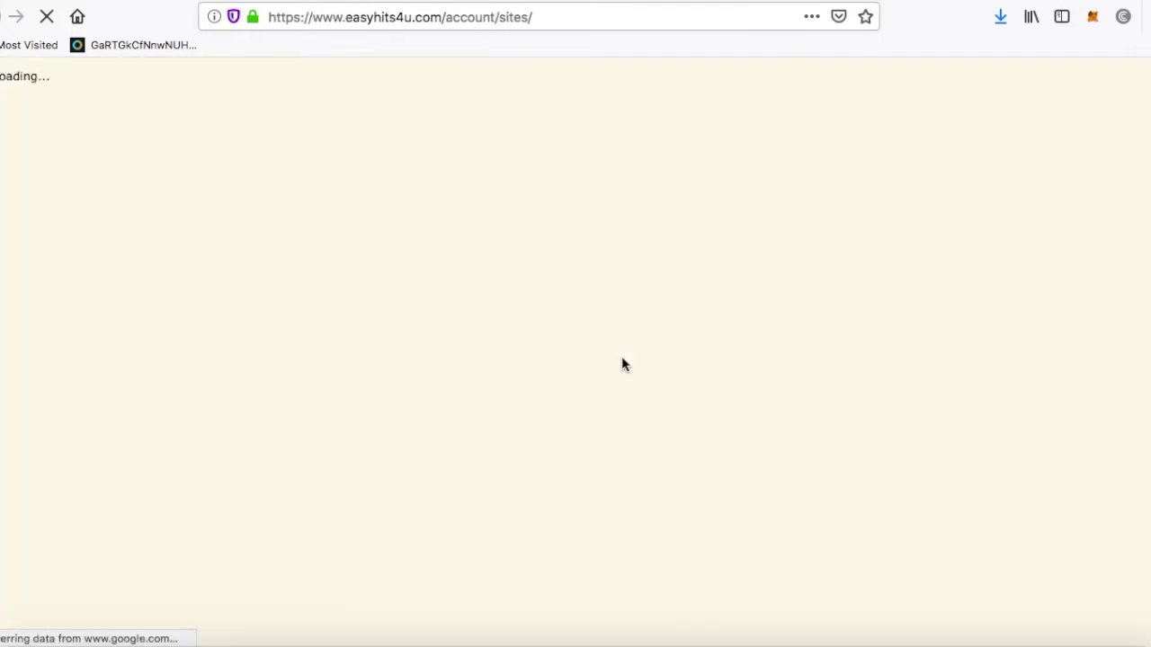
scroll(659, 513, "down", 3)
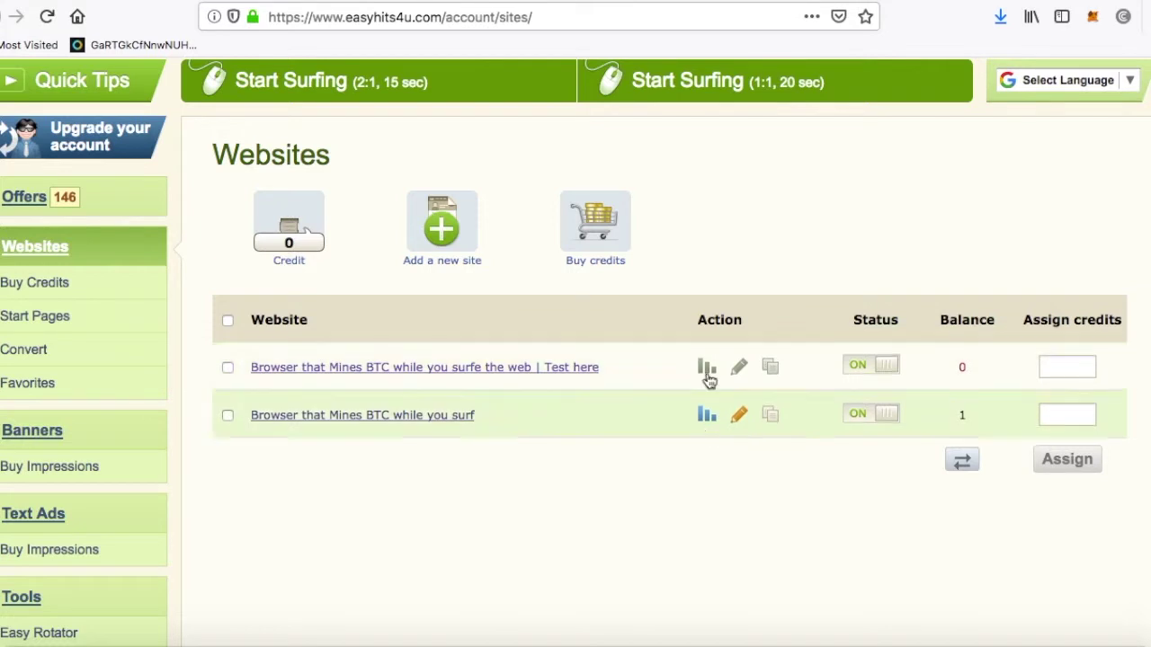
left_click(707, 370)
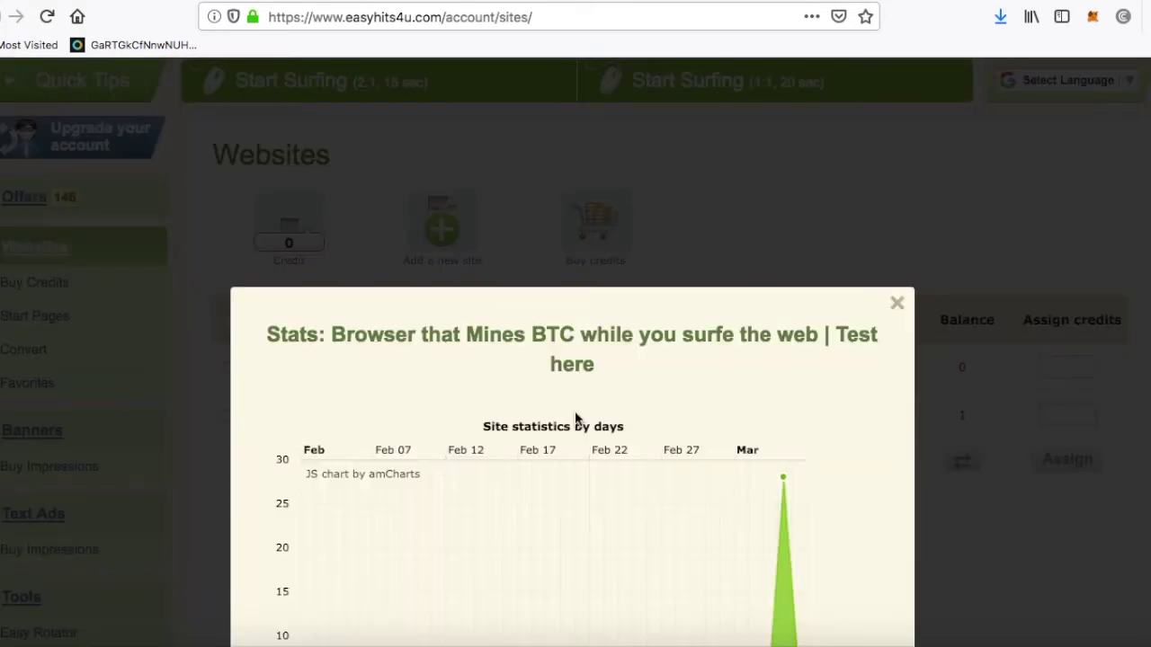
scroll(753, 499, "down", 5)
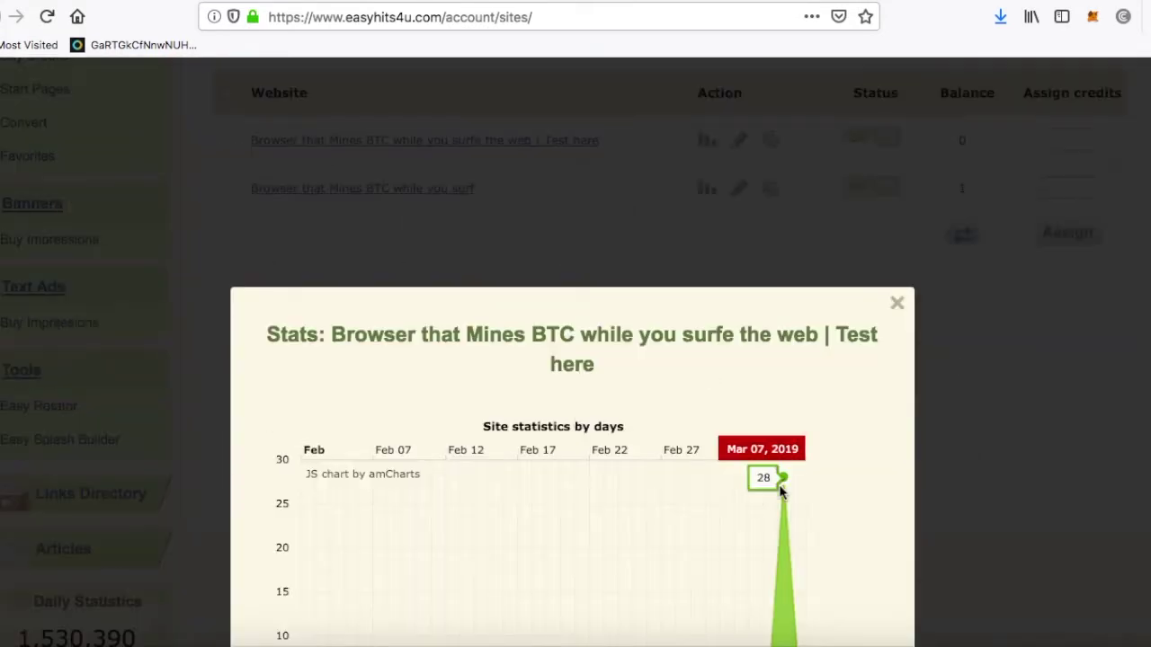
left_click(897, 302)
scroll(323, 352, "up", 6)
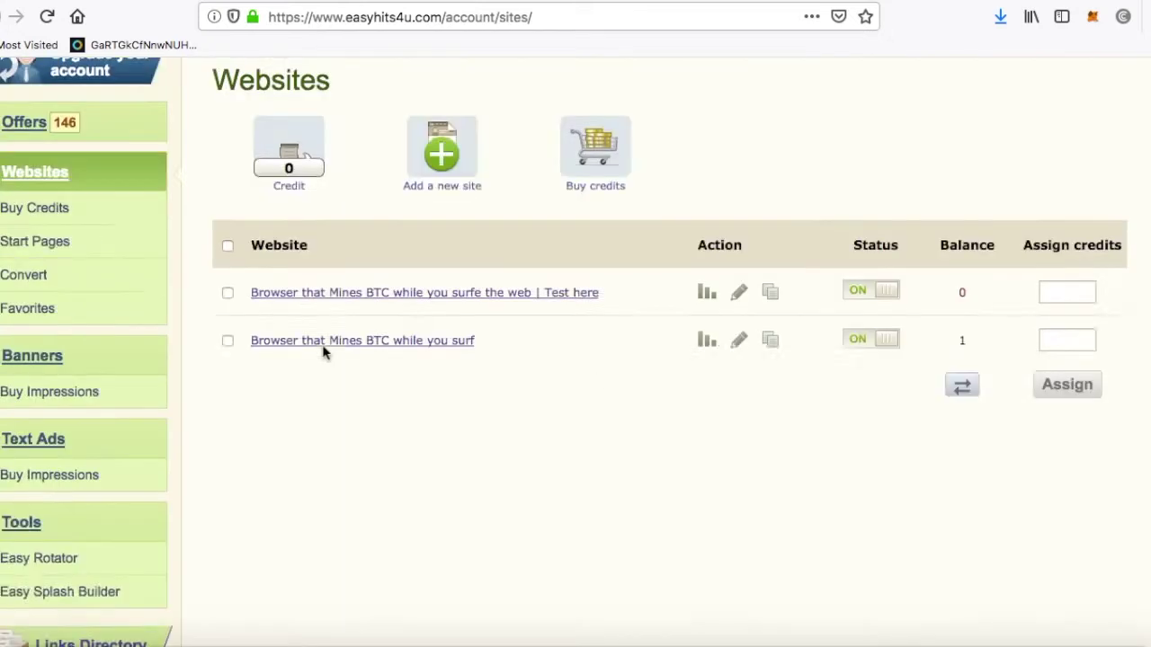
- Open the Offers page, filter the bonuses to EasyHits4U offers and sort them by Newest
scroll(212, 299, "down", 2)
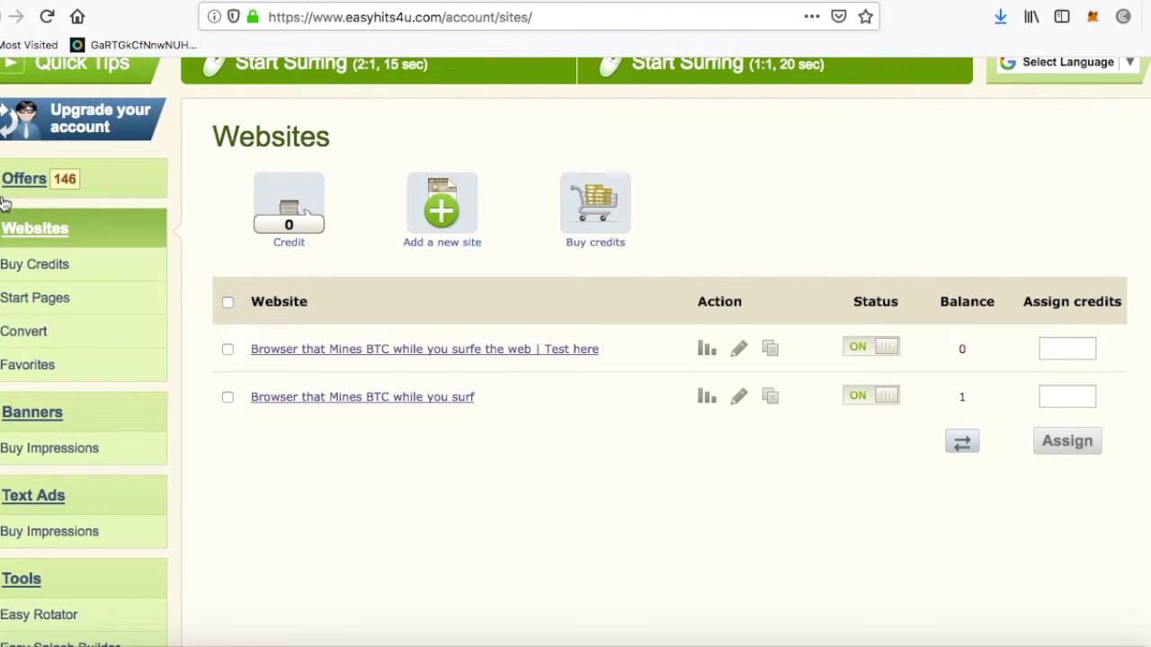
scroll(198, 231, "up", 3)
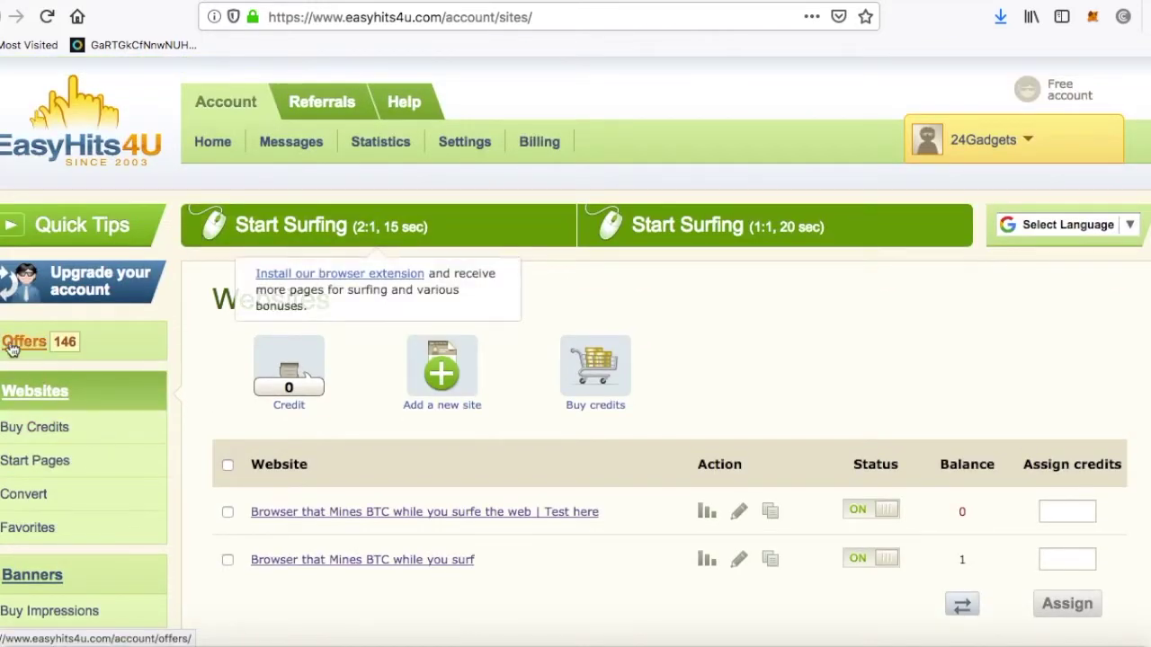
left_click(31, 360)
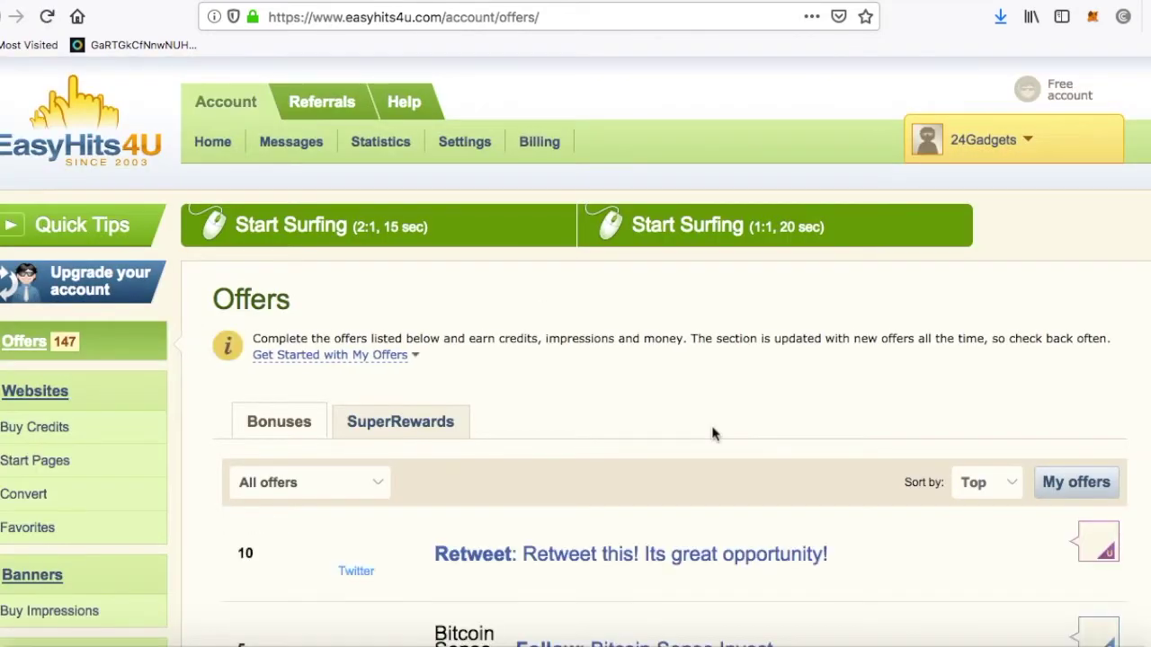
scroll(712, 435, "down", 4)
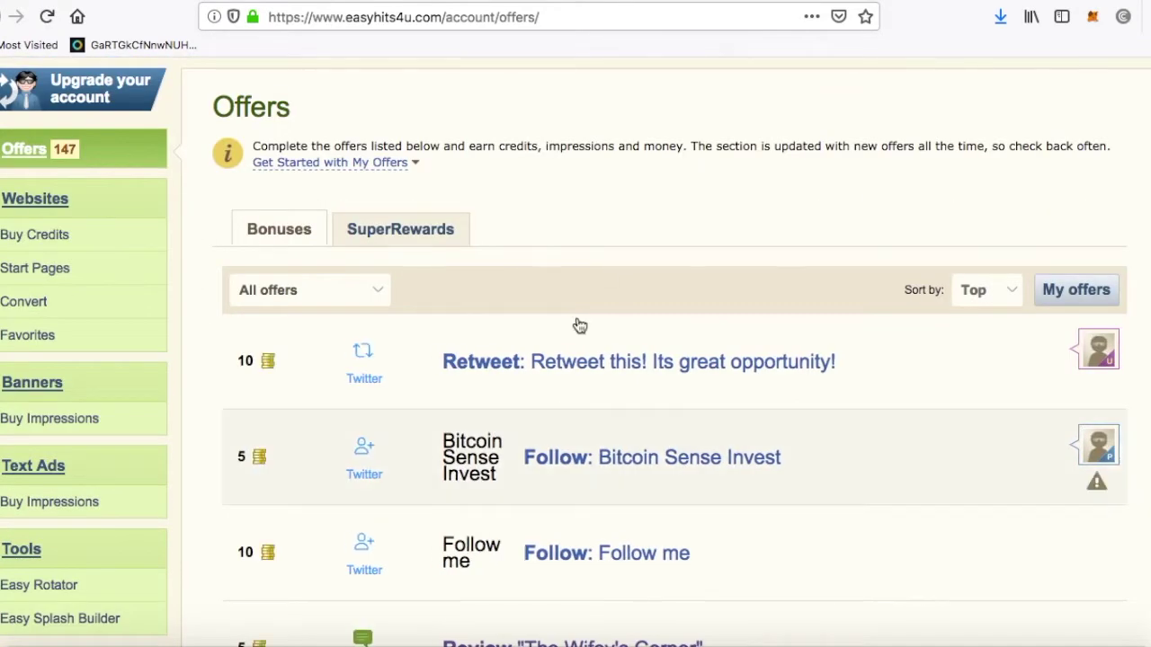
left_click(333, 300)
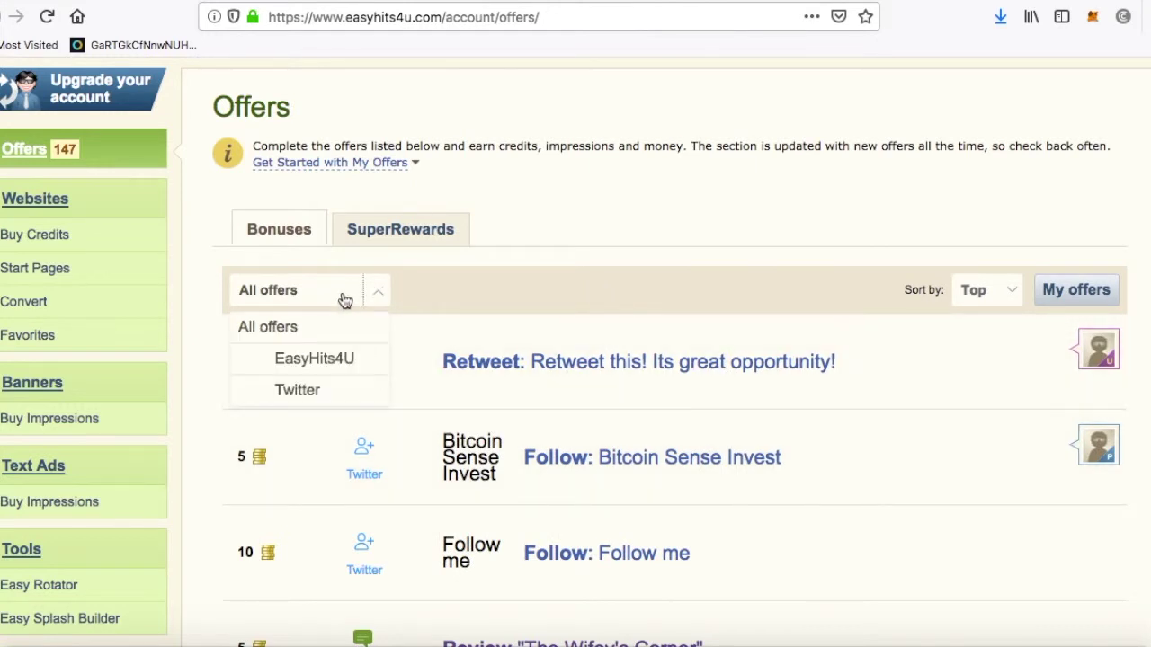
left_click(325, 362)
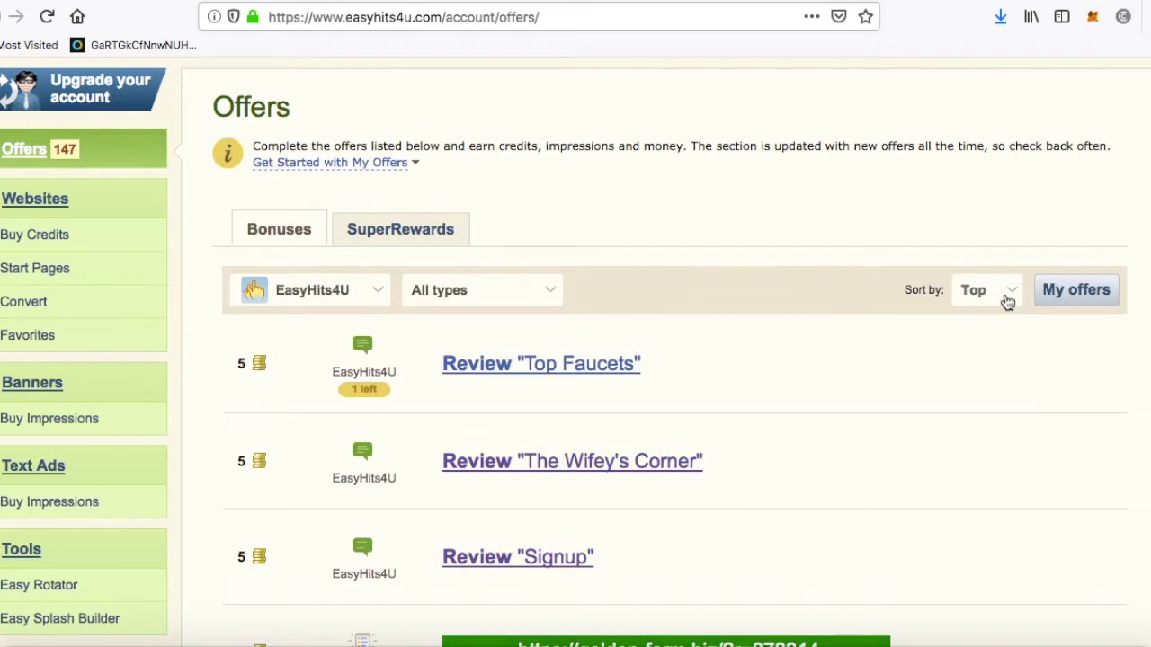
left_click(1005, 301)
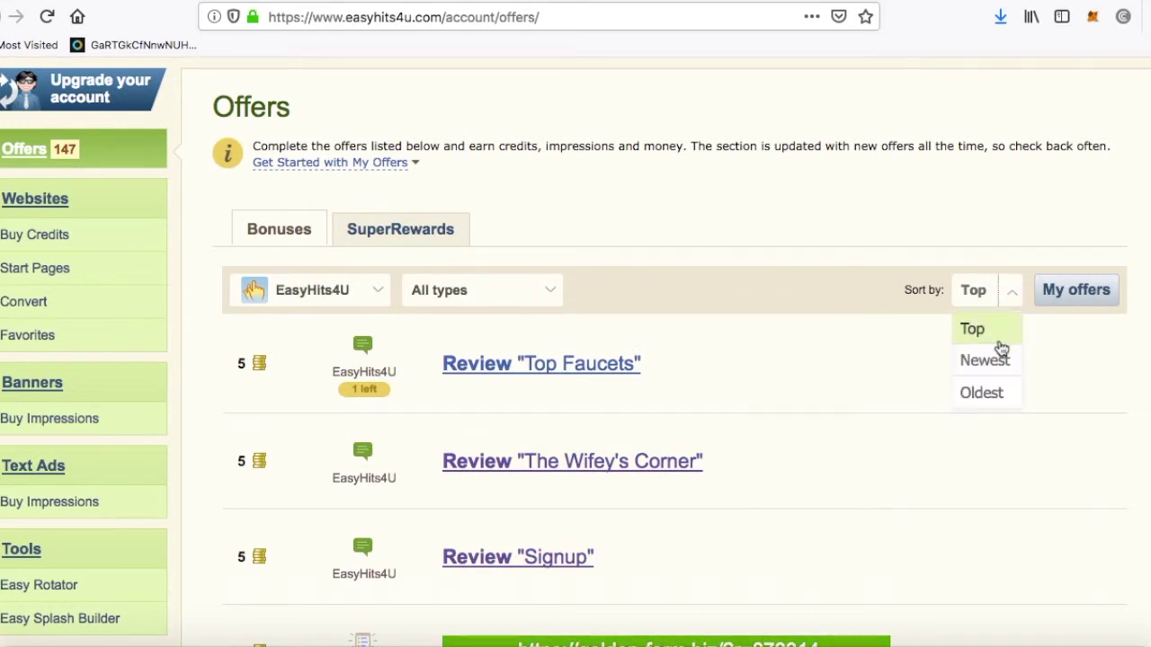
left_click(987, 361)
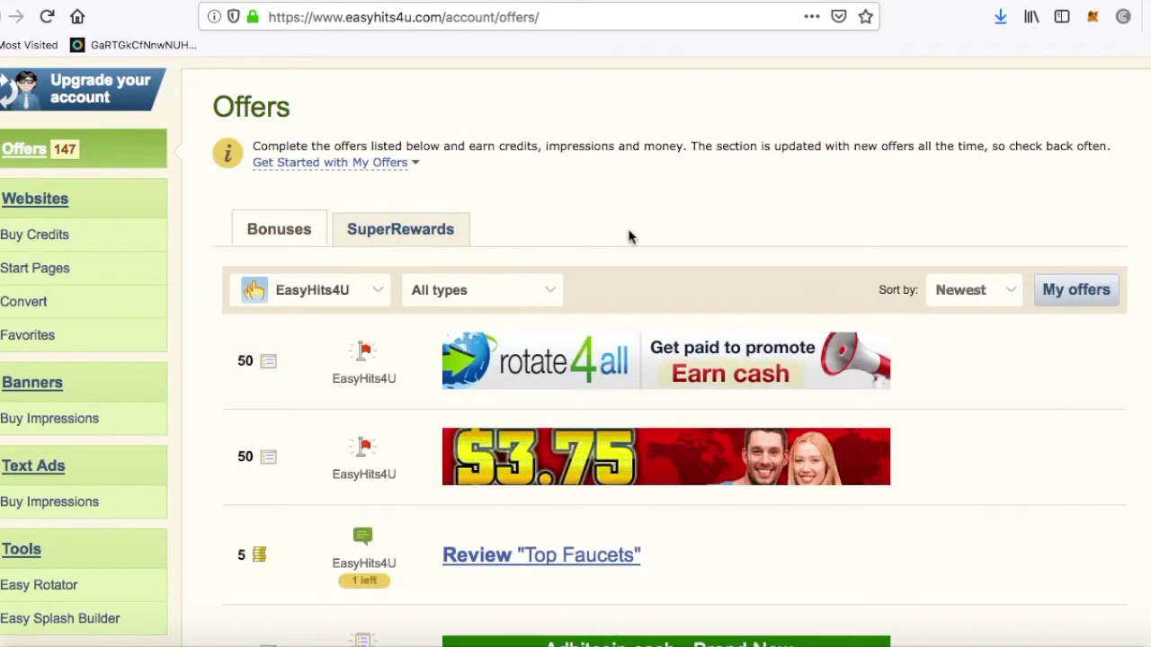
- Try to collect the bonus from the rotate4all banner offer, reload its page once, and return to the offers list
scroll(629, 236, "down", 3)
mouse_move(270, 216)
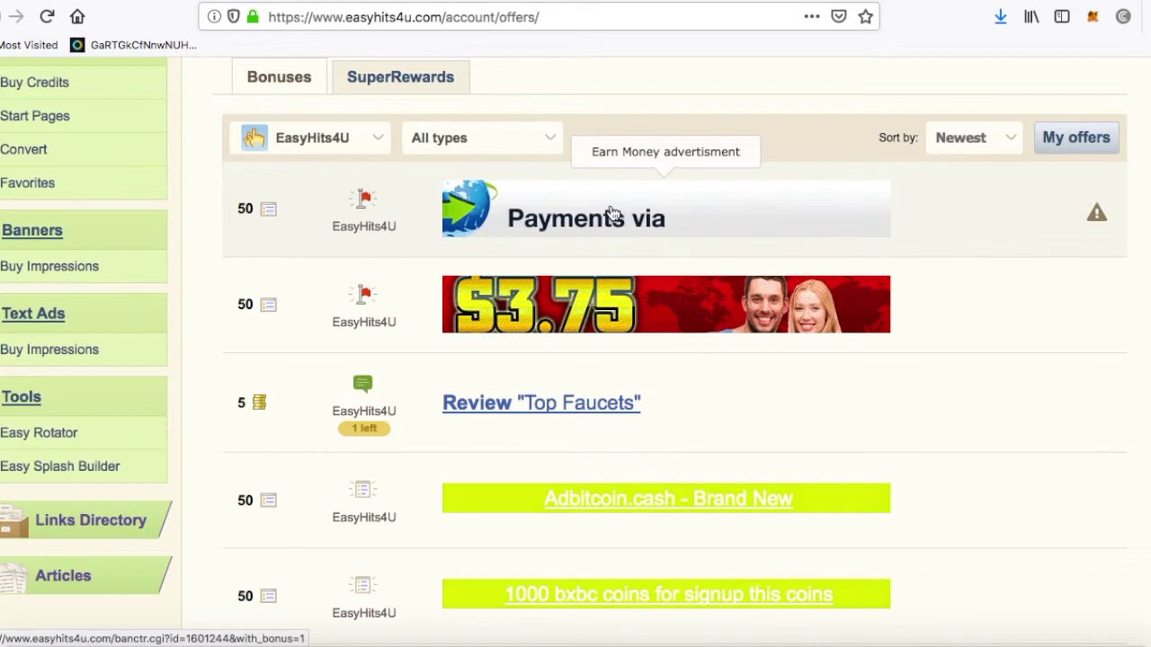
left_click(614, 213)
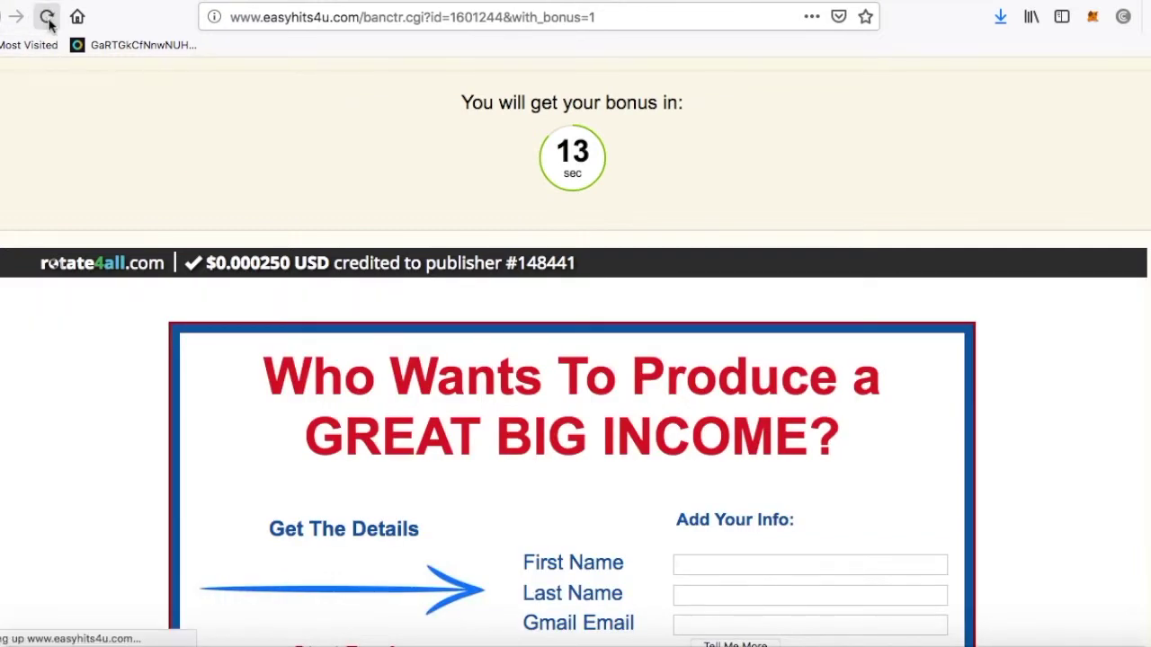
left_click(47, 17)
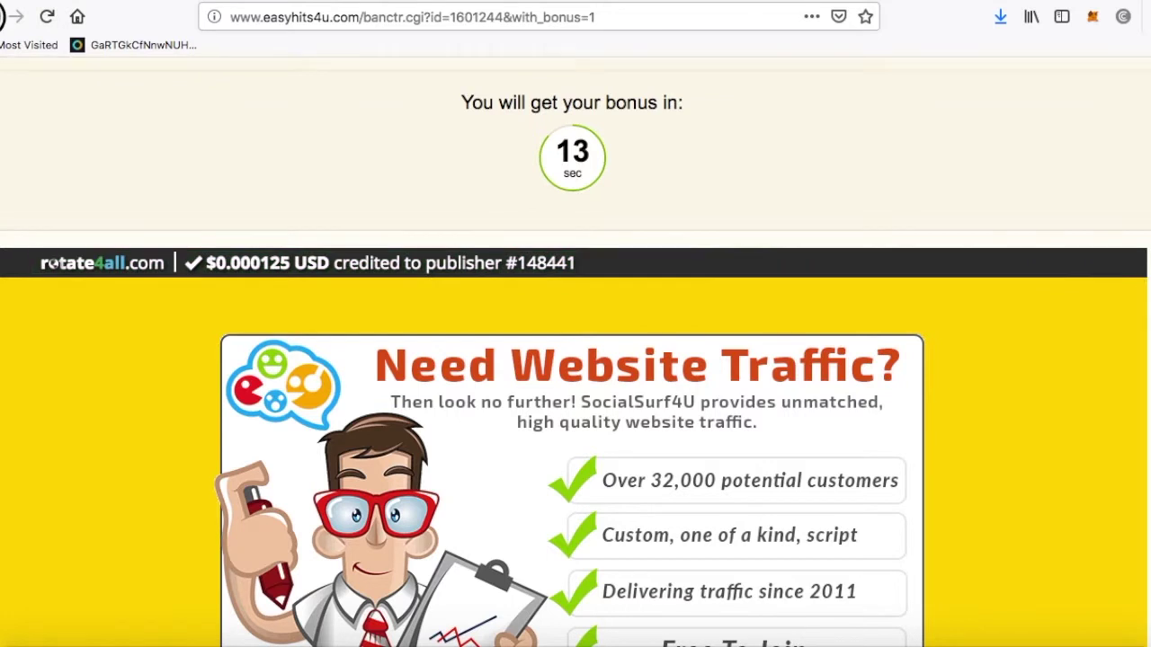
left_click(4, 16)
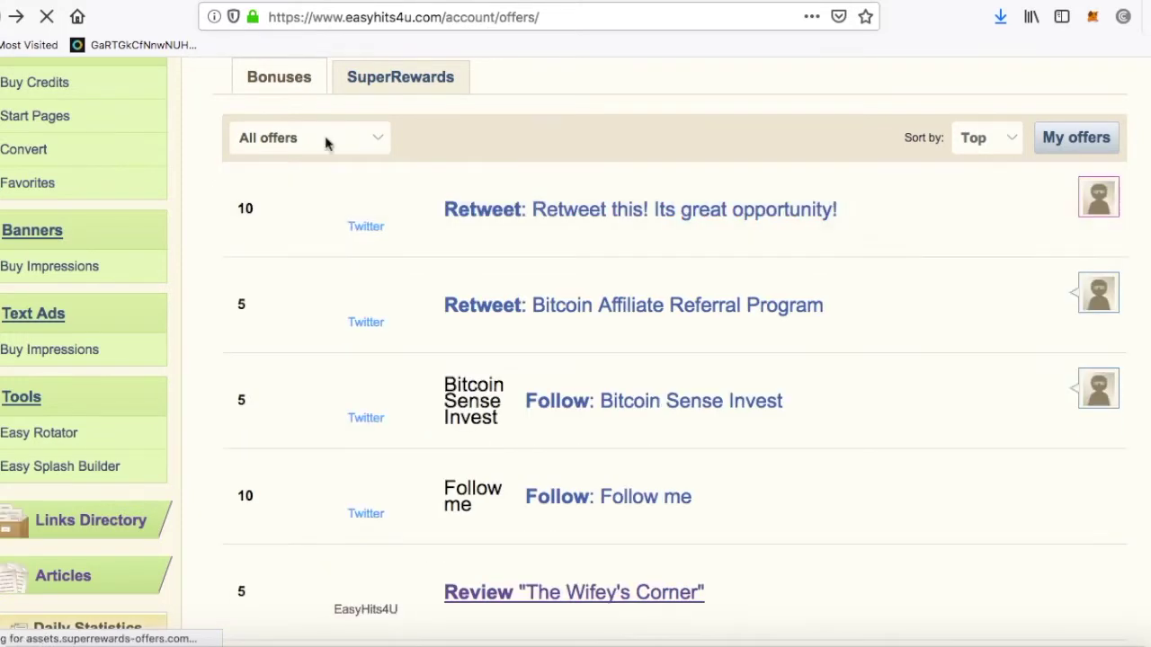
- Reapply the EasyHits4U filter to the bonus offers and set the sort order to Newest
left_click(373, 138)
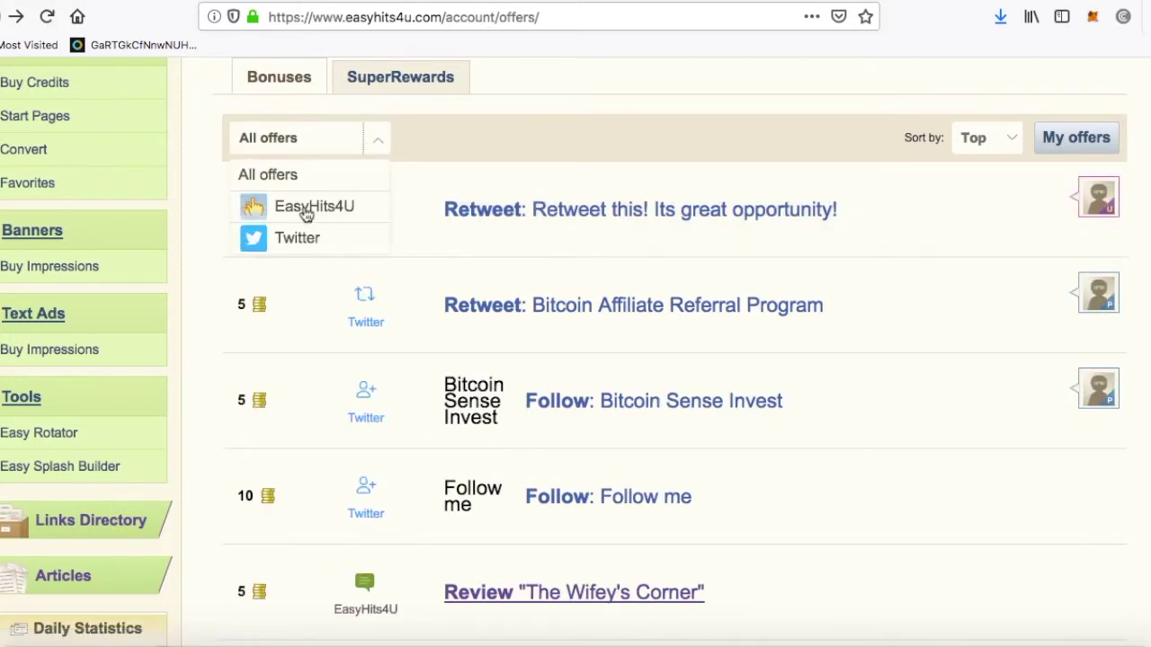
left_click(302, 216)
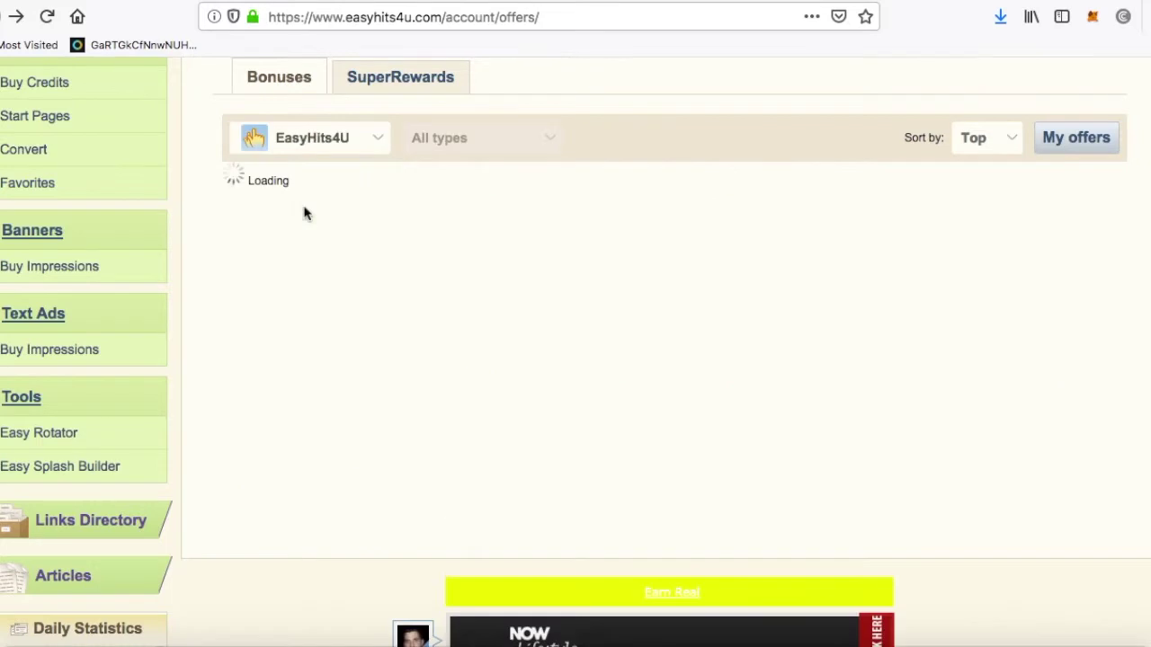
left_click(1012, 144)
left_click(984, 209)
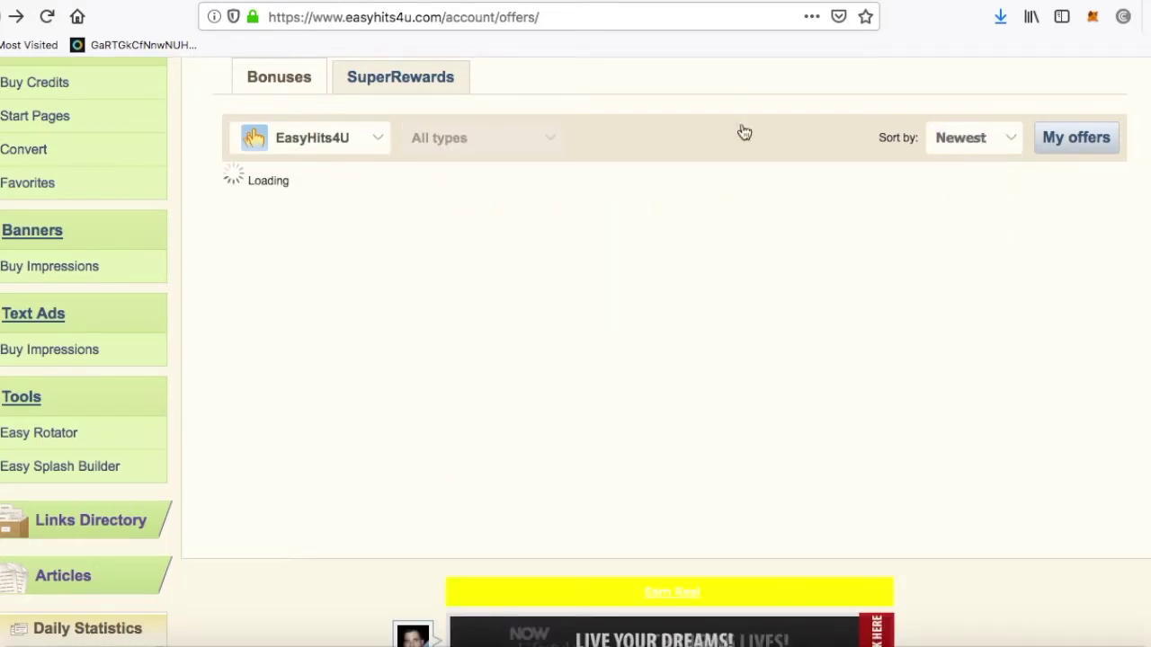
- View the "$3.75 Cash Daily" banner offer until its bonus is credited, and close the bonus notice to return to the offers
scroll(644, 123, "down", 2)
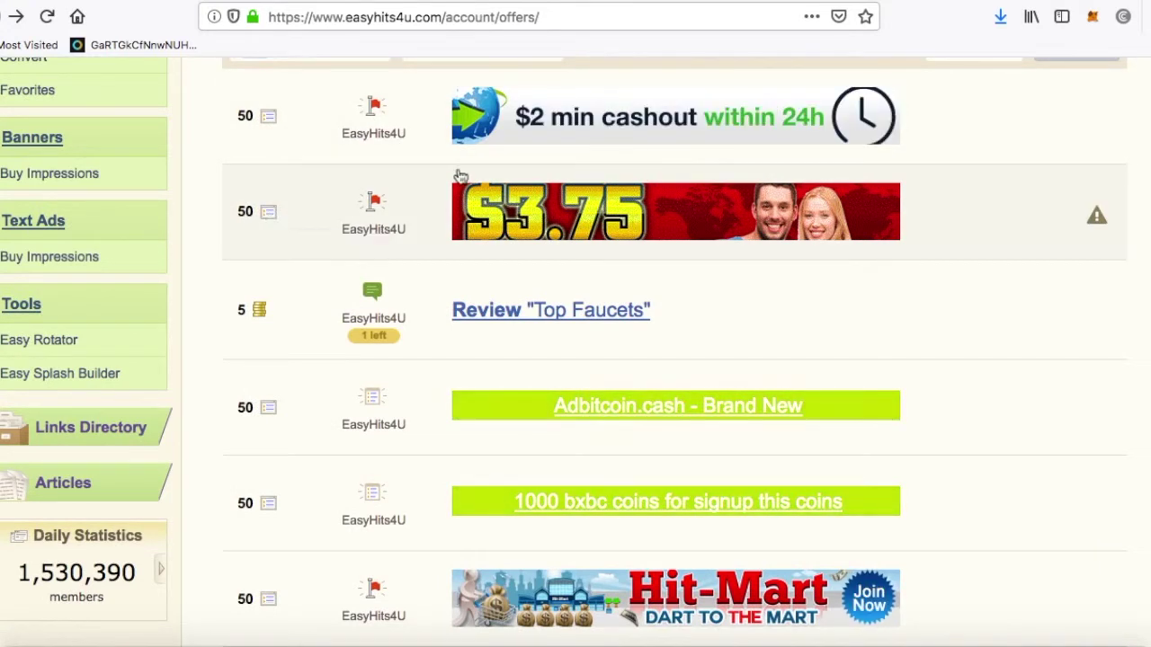
left_click(662, 226)
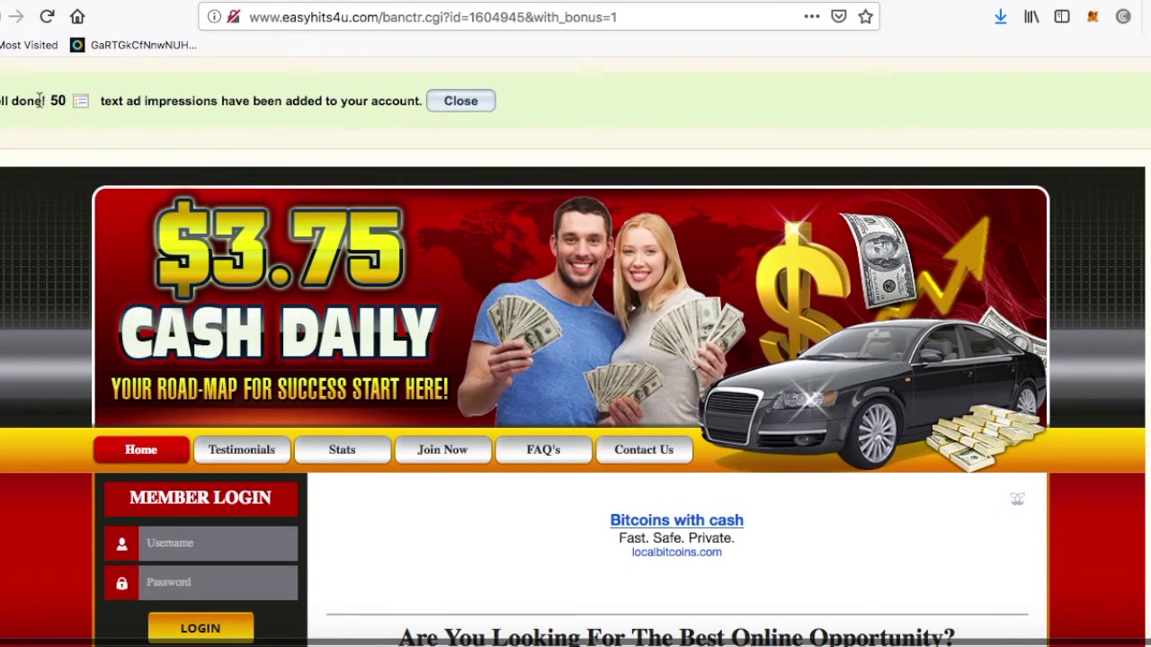
left_click(479, 105)
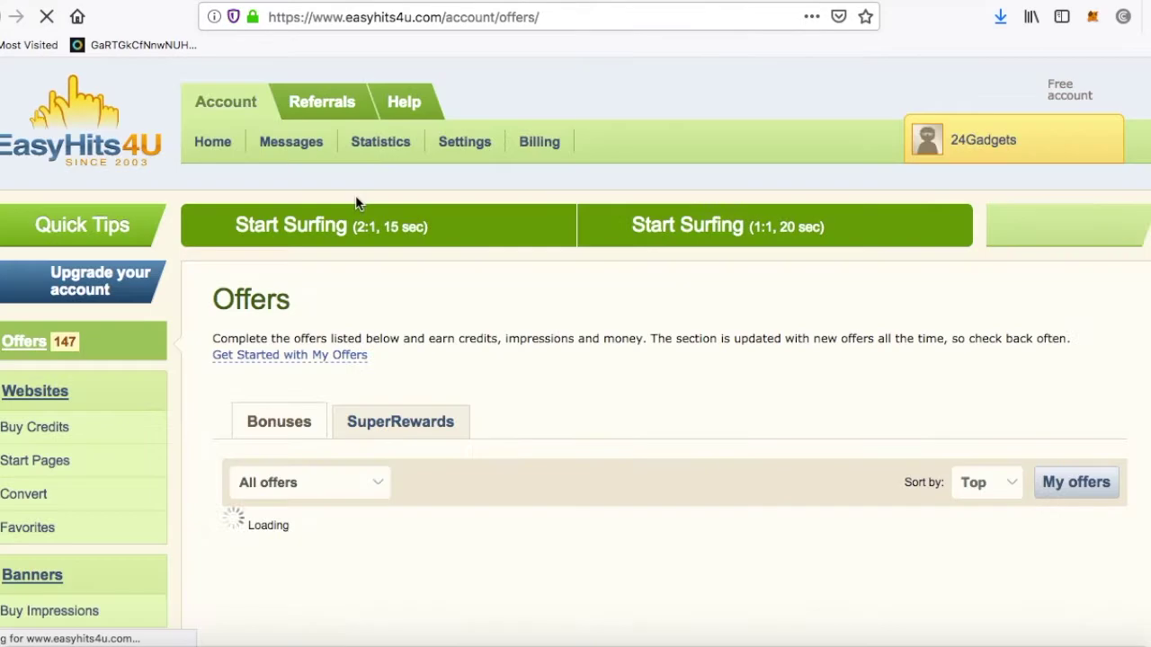
scroll(472, 318, "down", 1)
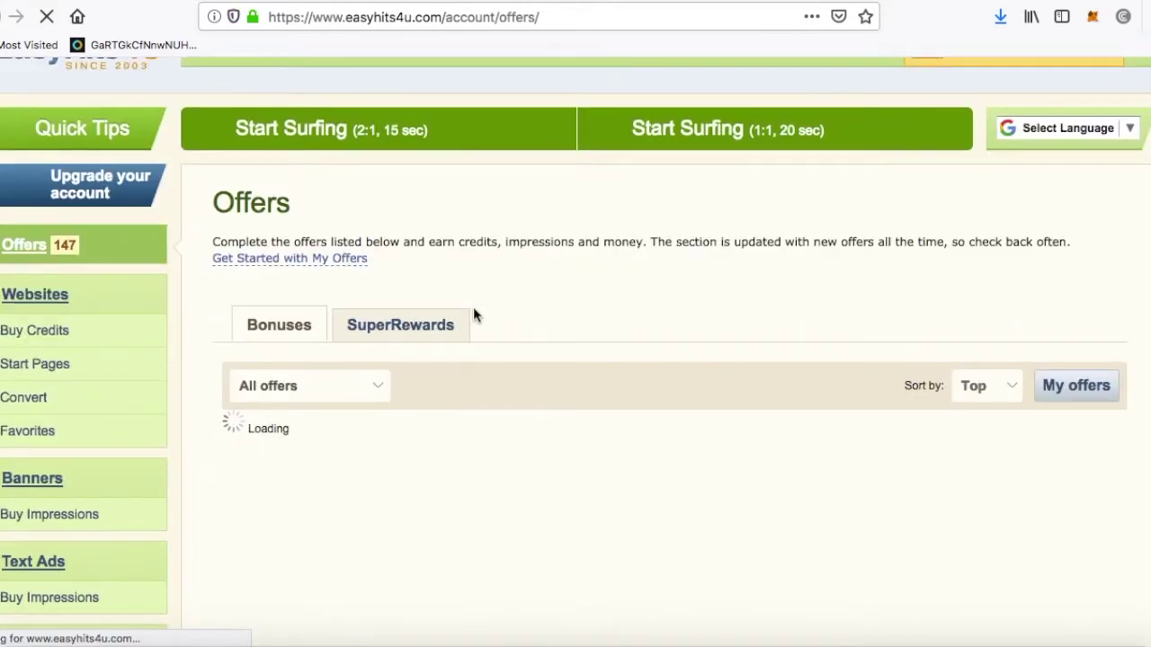
- Leave the offers list for the Text Ads page and start adding a new text ad
scroll(473, 315, "down", 1)
scroll(514, 300, "down", 1)
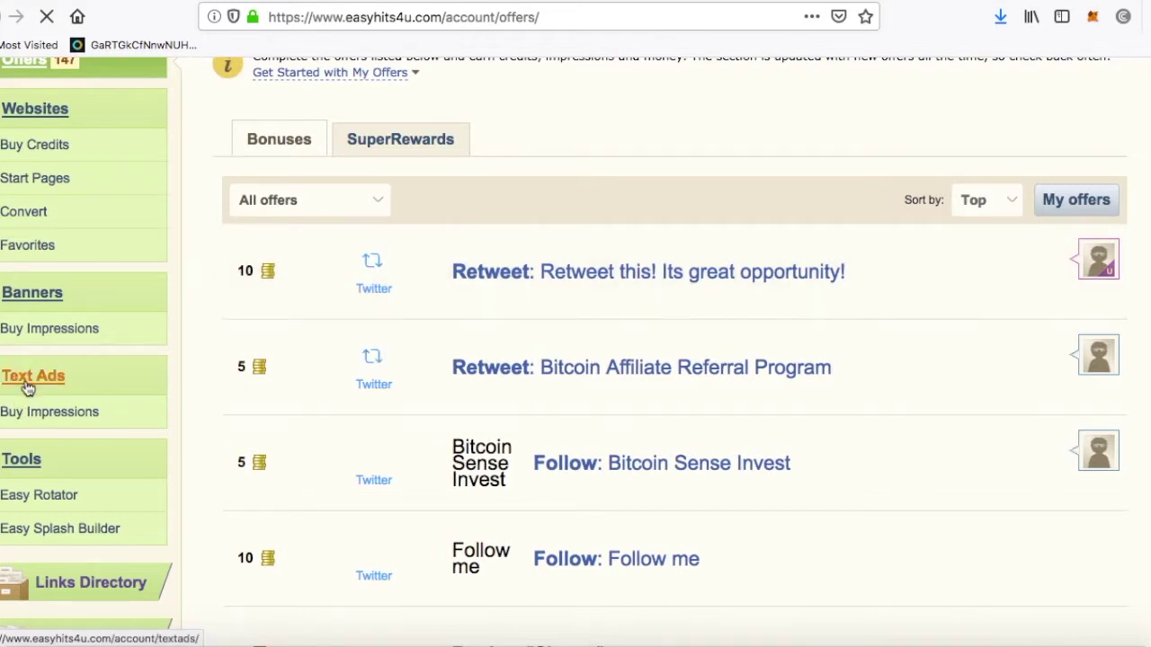
left_click(27, 387)
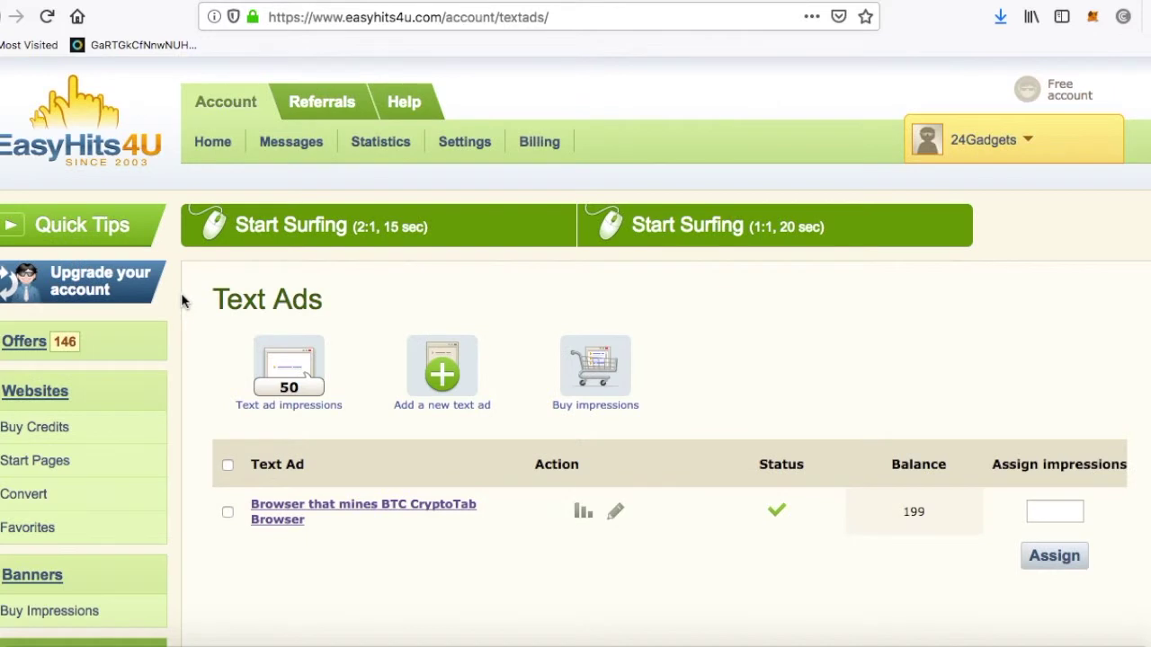
scroll(181, 301, "down", 1)
scroll(181, 301, "down", 2)
scroll(180, 298, "up", 1)
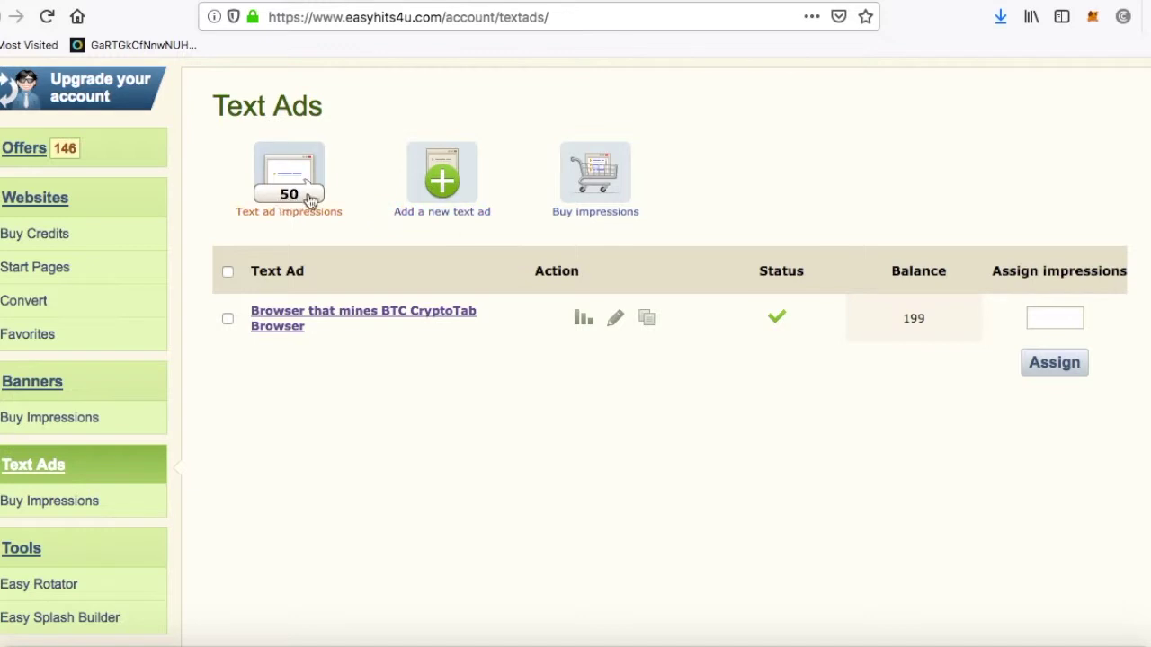
left_click(441, 193)
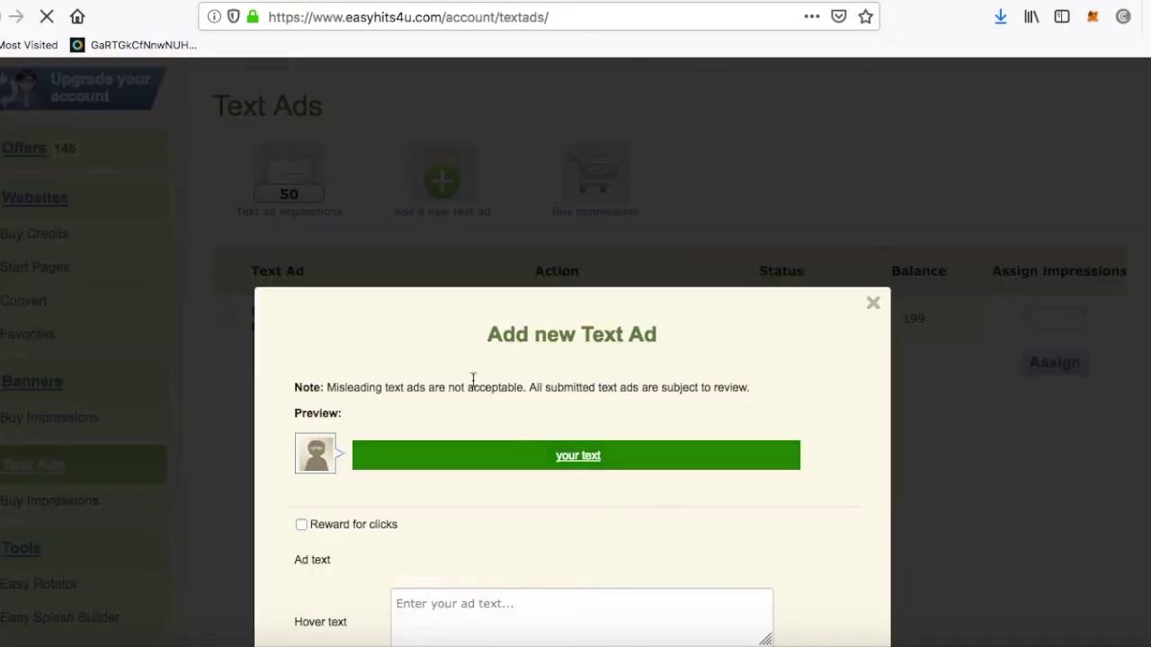
- Enter "CryptoTab Browser mines BTC" as the ad text of the new text ad
scroll(509, 475, "down", 5)
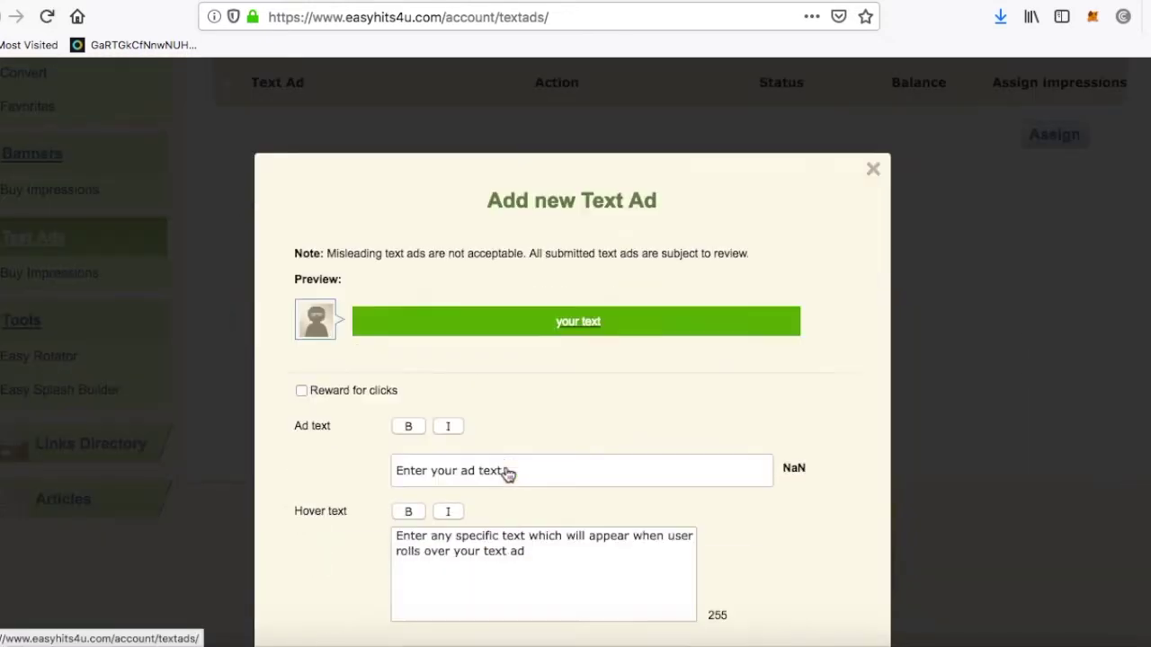
left_click(509, 404)
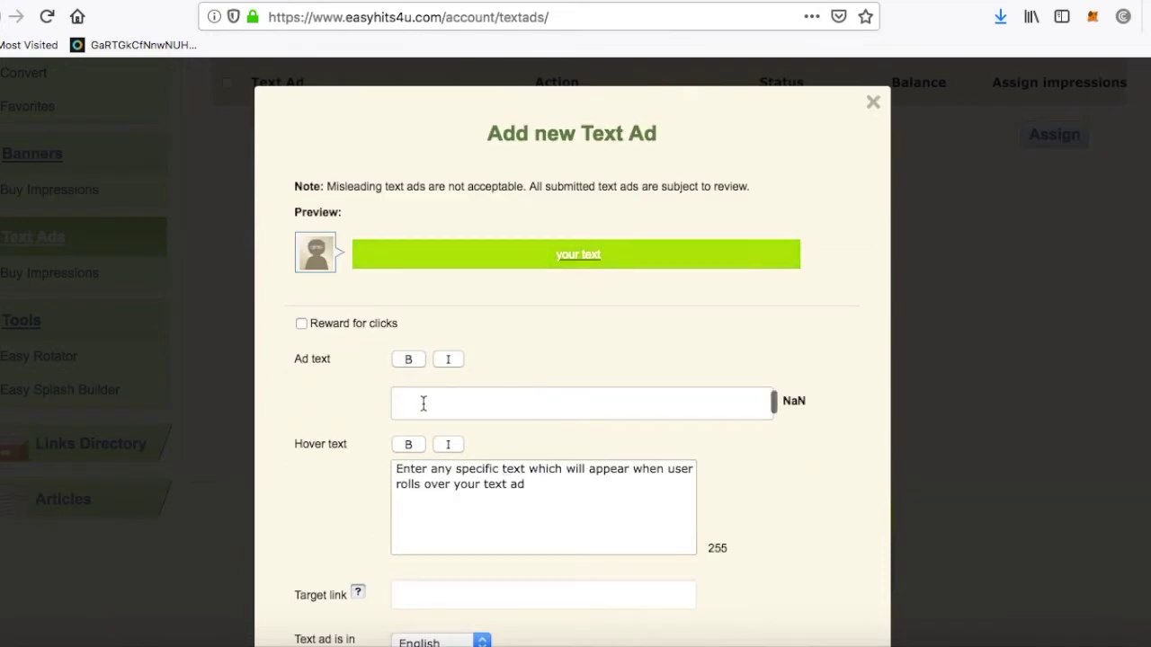
type("C")
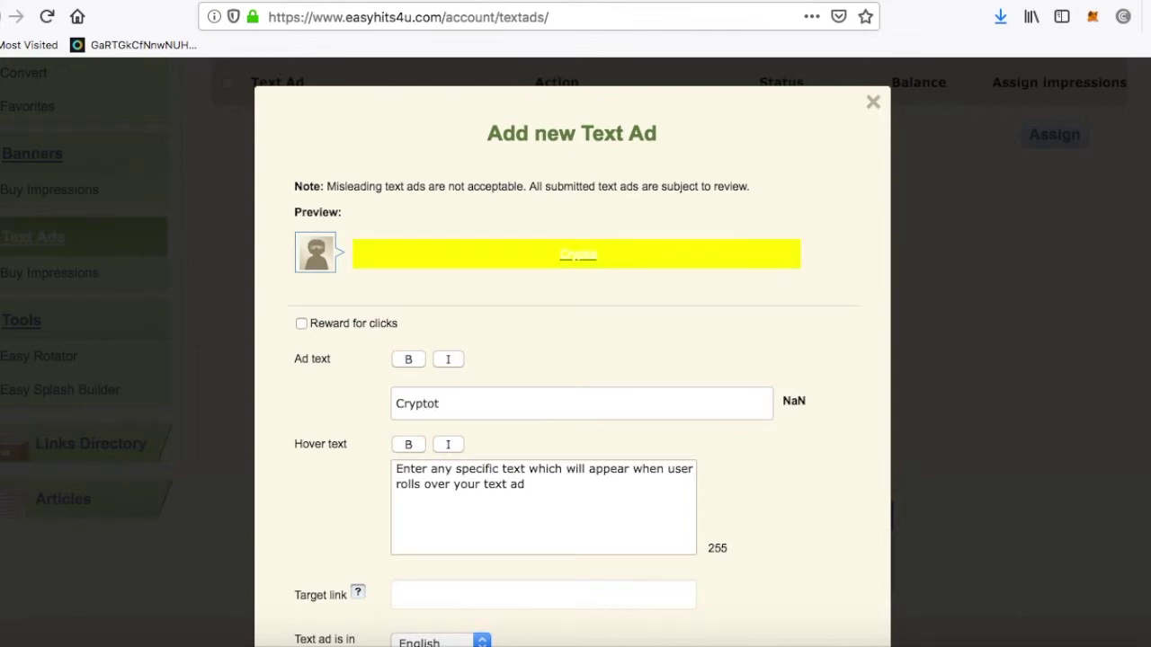
type("ryptoTab")
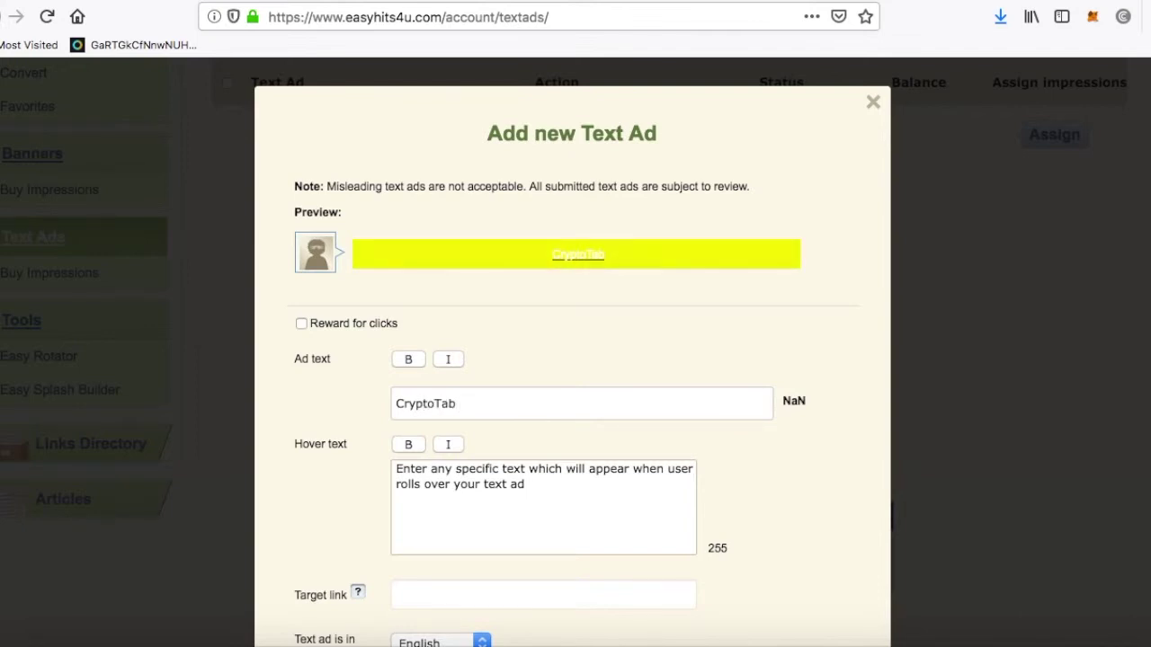
type(" Br")
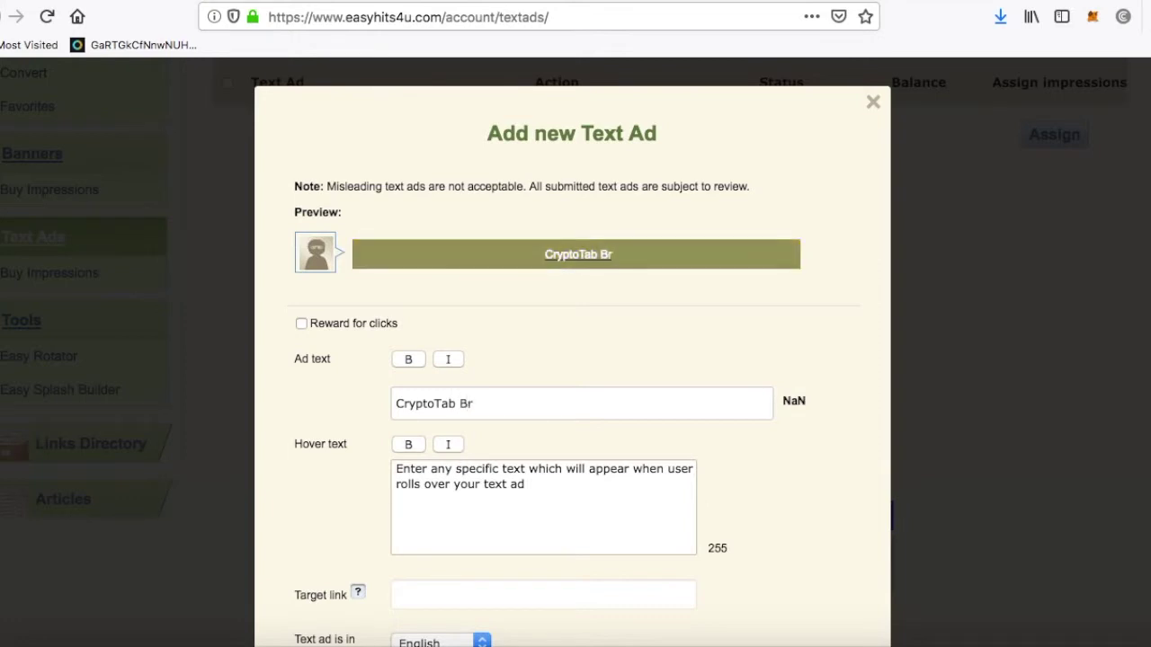
type("owser")
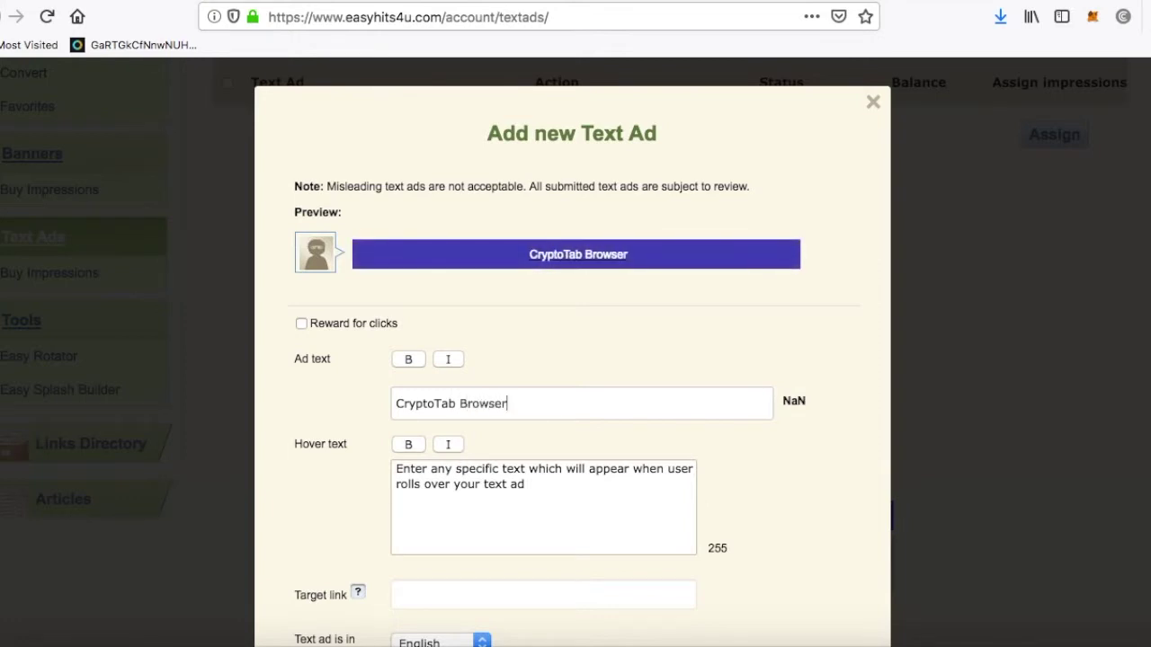
type(" mines")
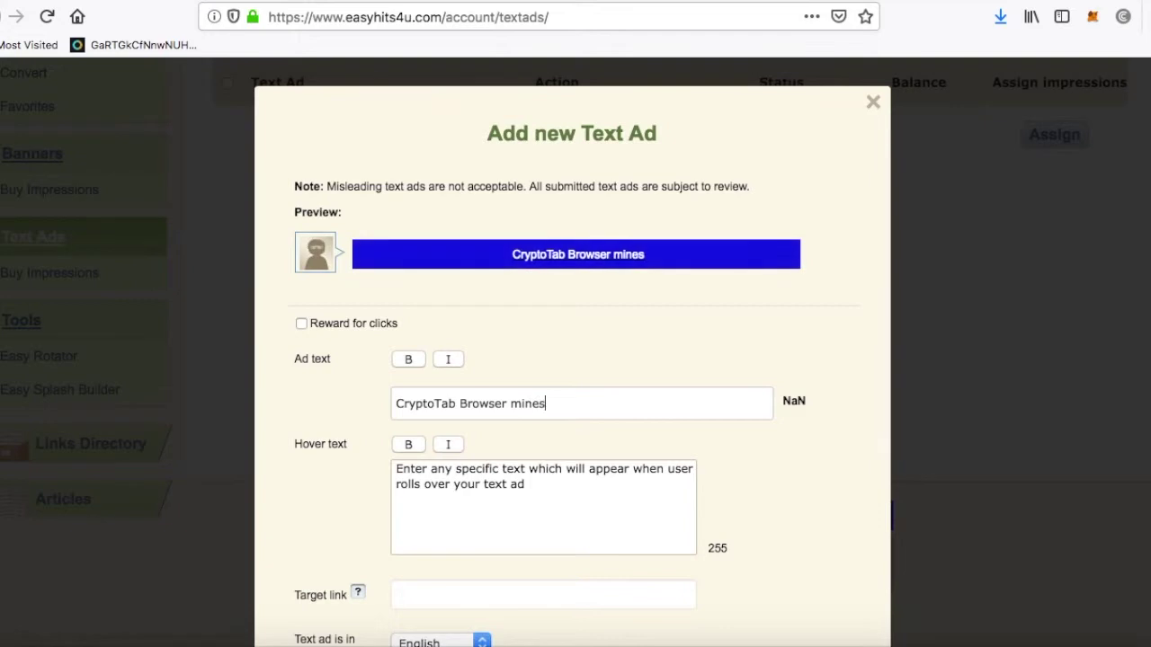
type(" BTC")
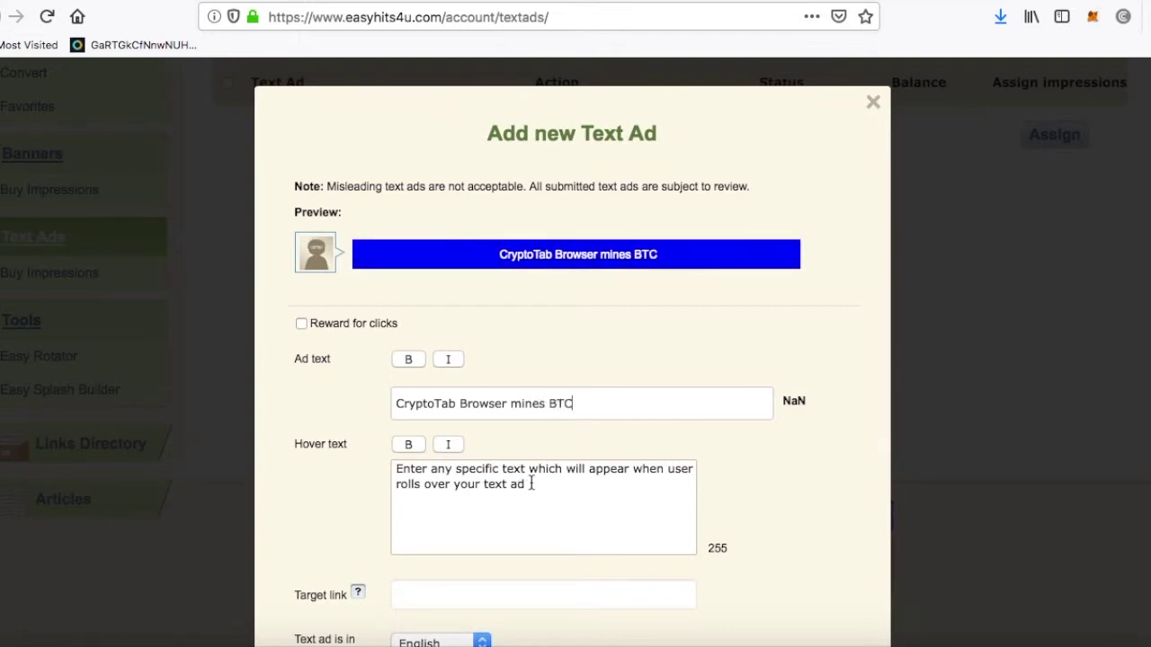
- Set the text ad's hover text to "REFERRAL PROGRAM EARN MONEY PASSIVE INCOME."
left_click(405, 480)
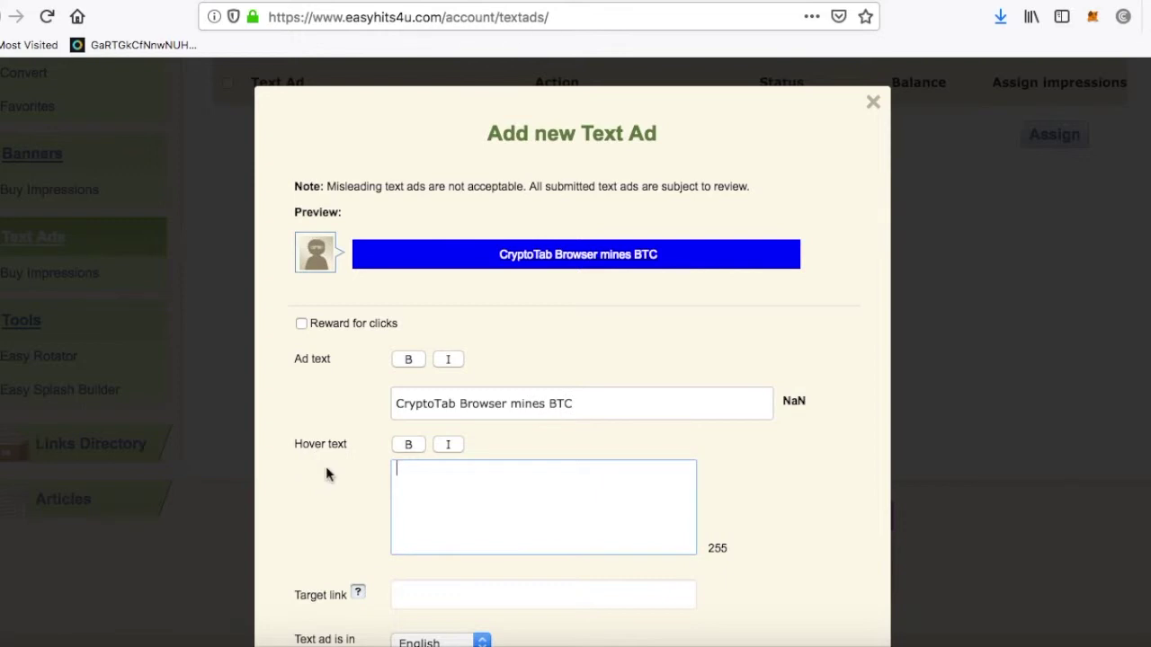
type("REFE")
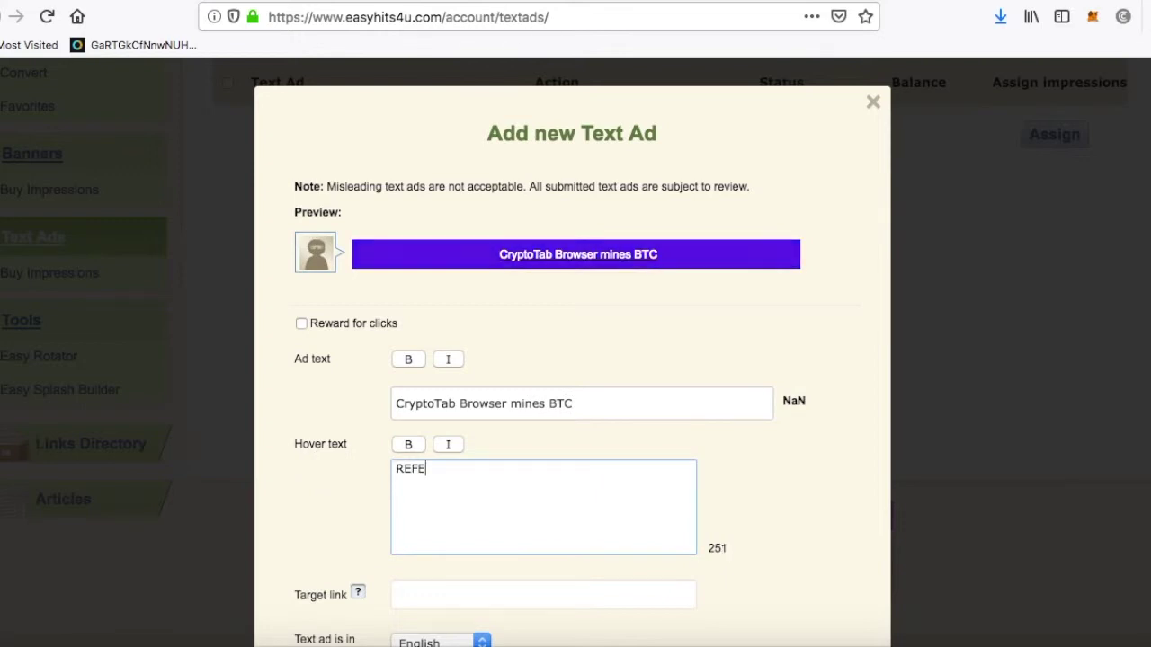
type("RRAL PR")
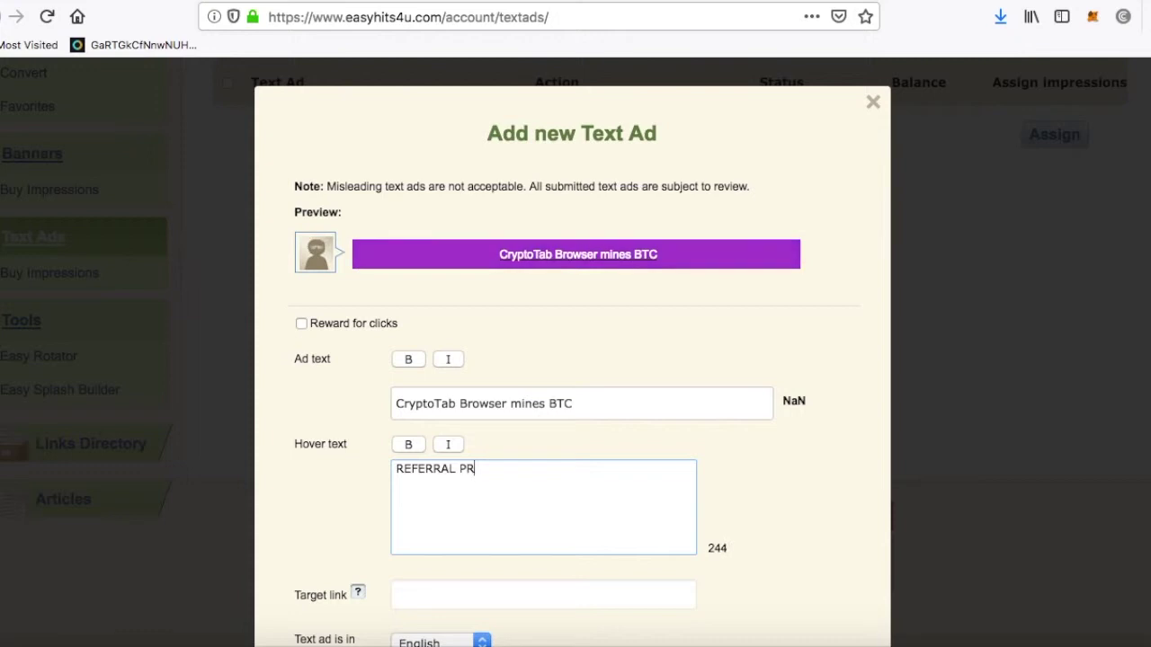
type("OGRAM E")
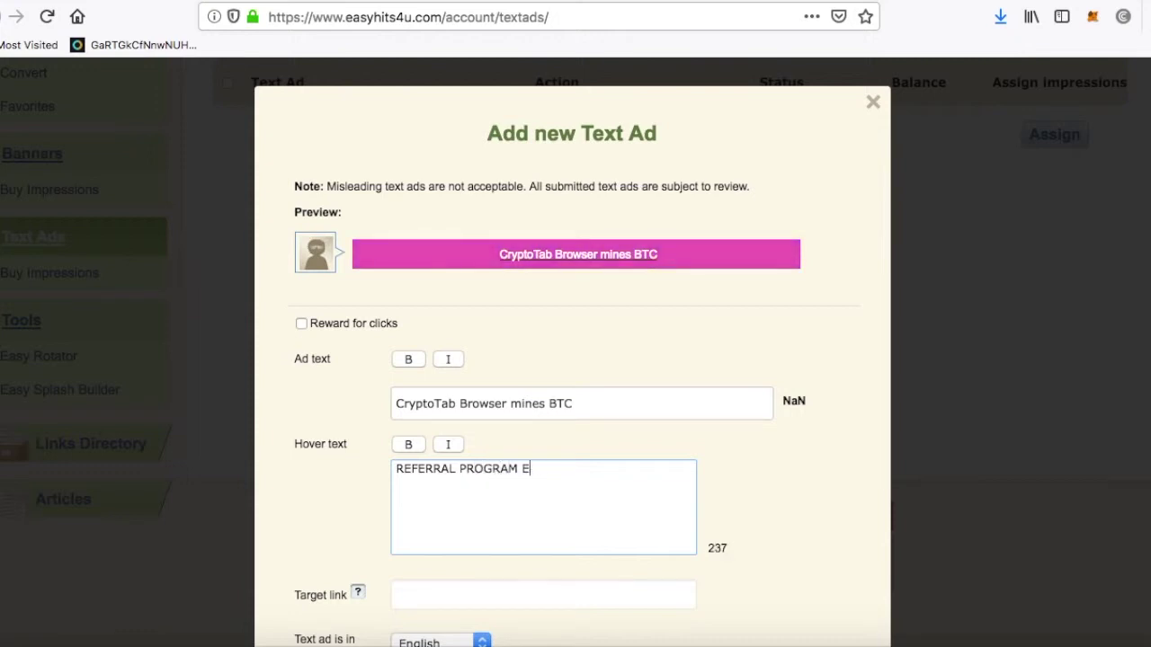
type("ARN MONEY PA")
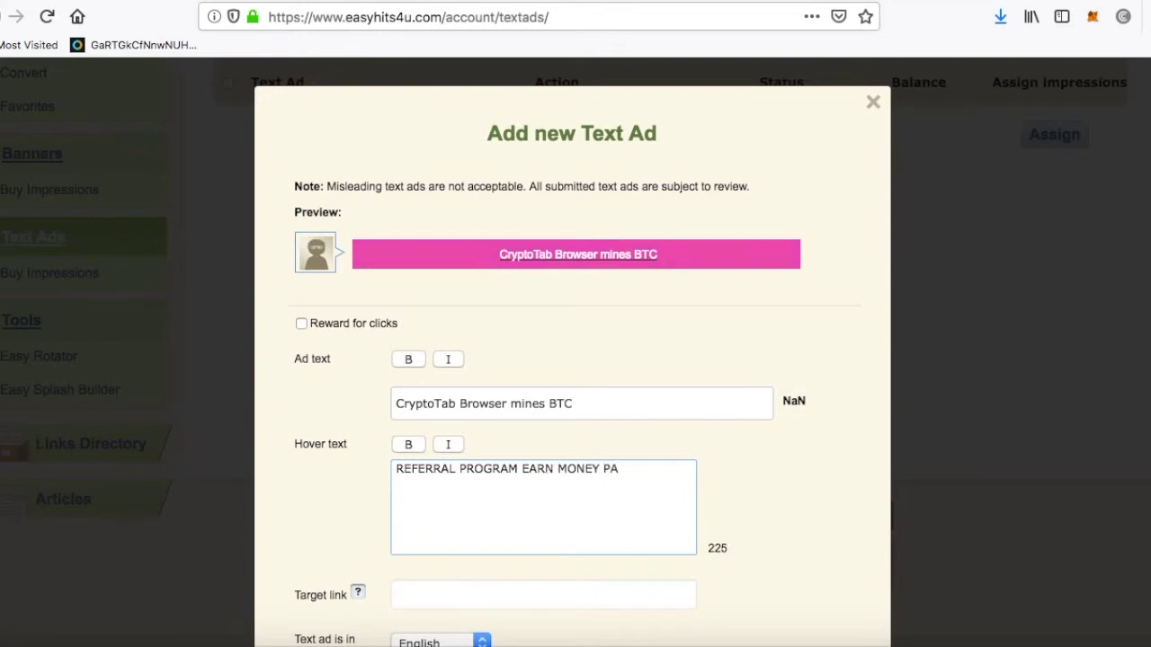
type("SSIVE INCOME.")
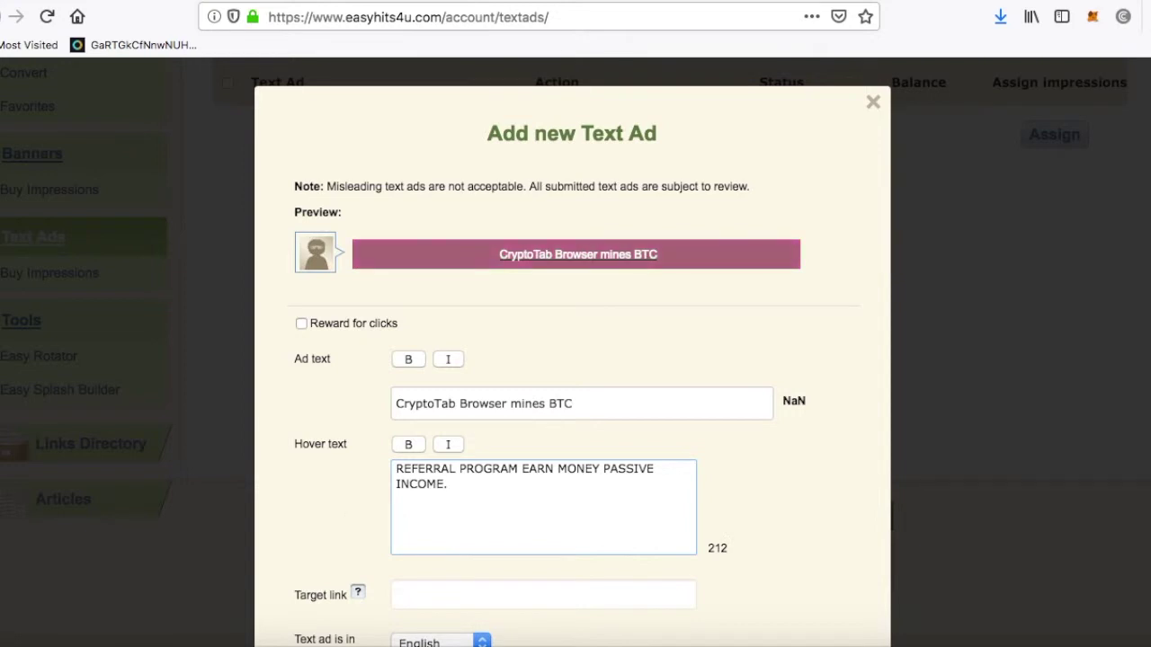
- Copy the personal referral link from the CryptoTab referrals page and paste it as the text ad's target link
scroll(438, 589, "down", 3)
left_click(419, 466)
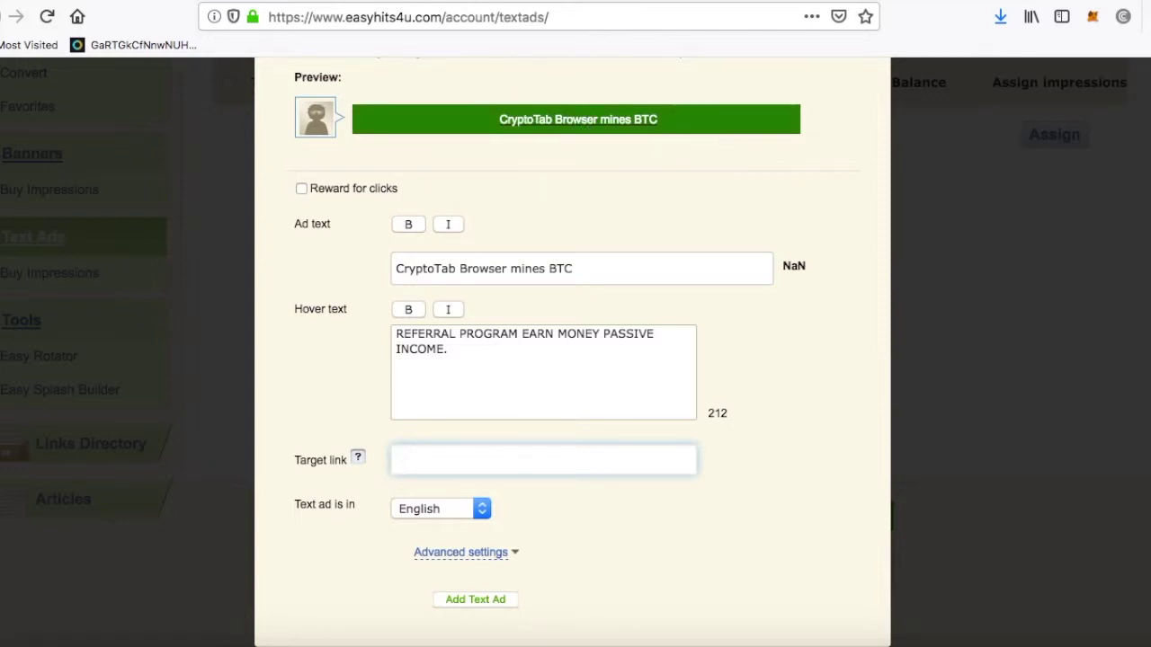
left_click(584, 2)
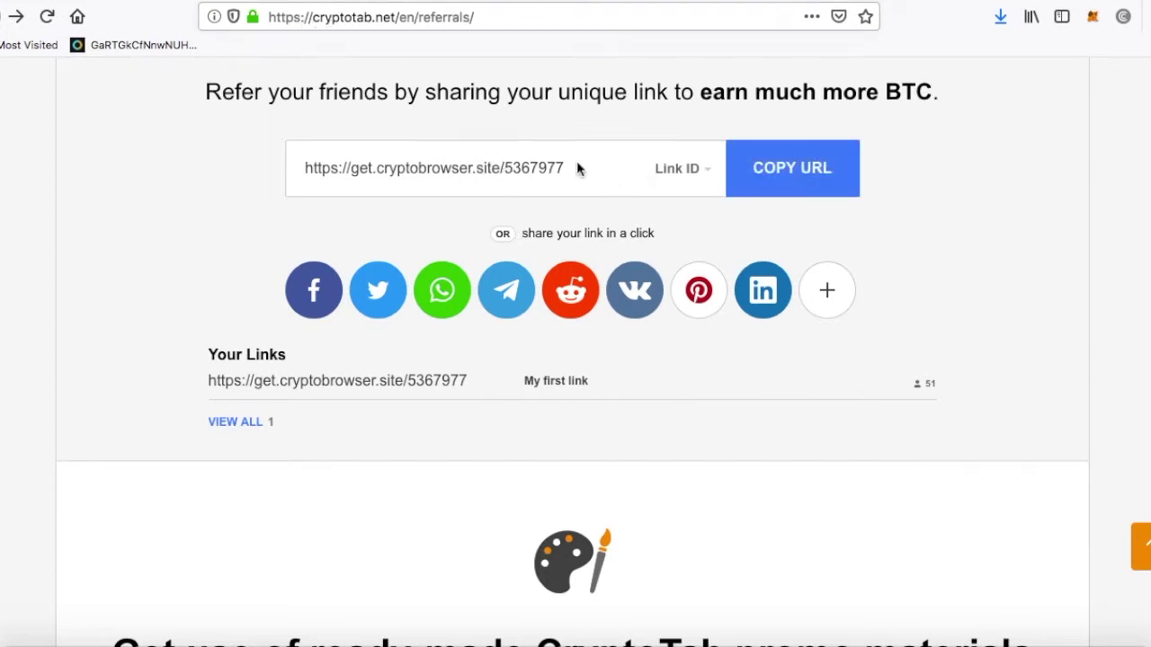
left_click(789, 183)
left_click(402, 463)
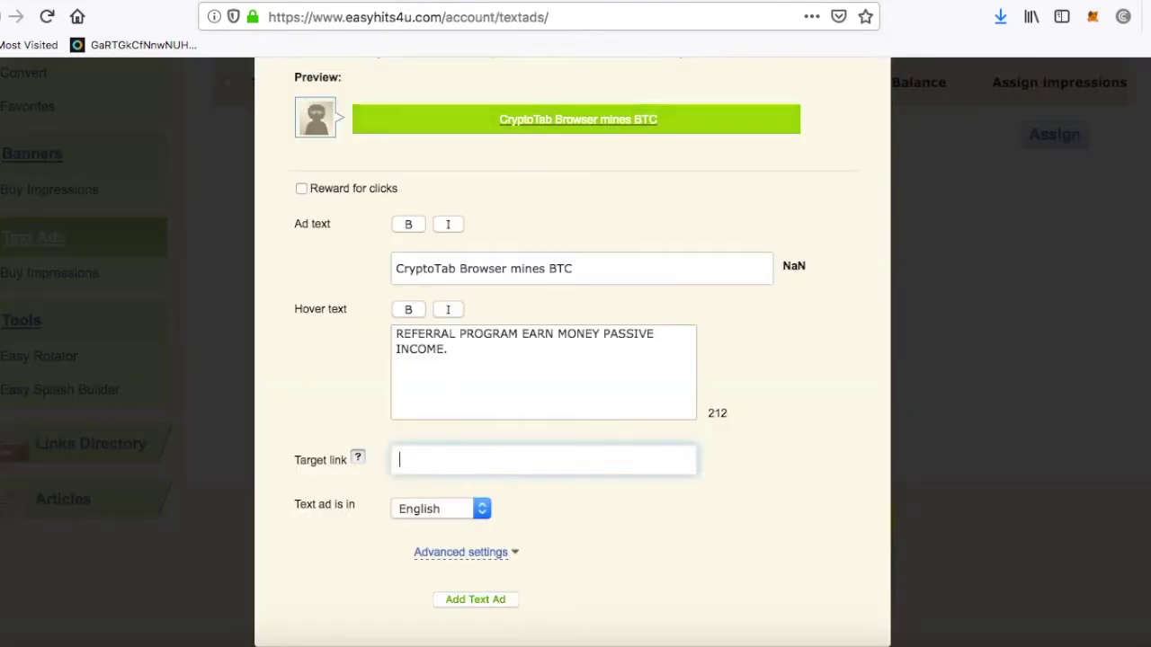
right_click(432, 460)
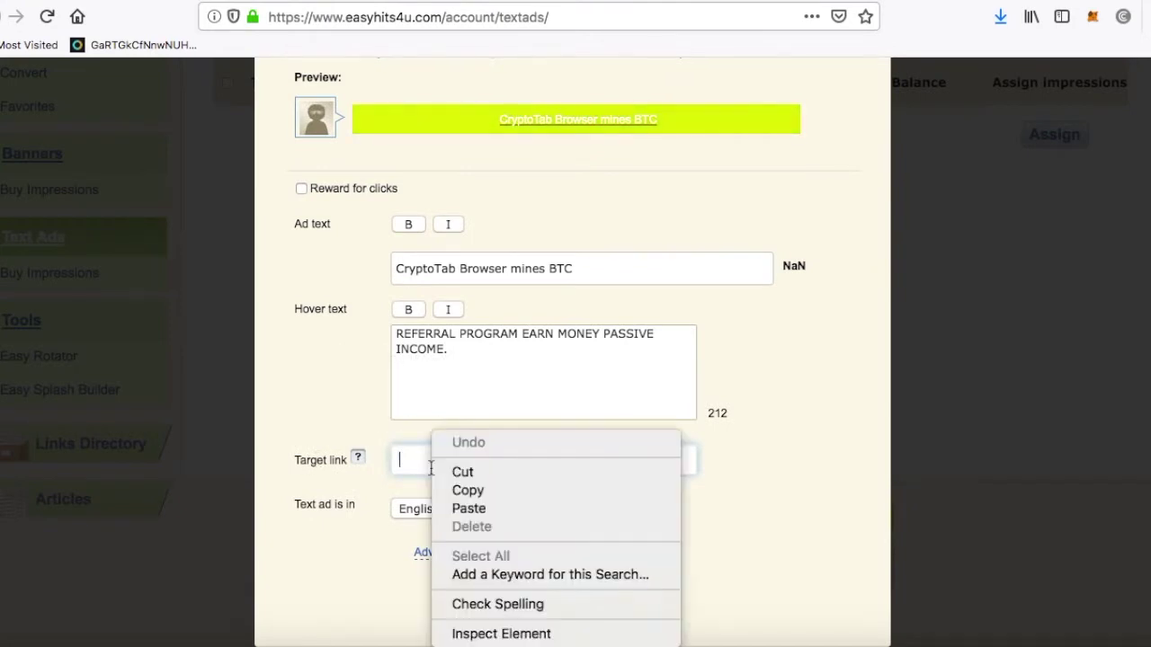
left_click(469, 509)
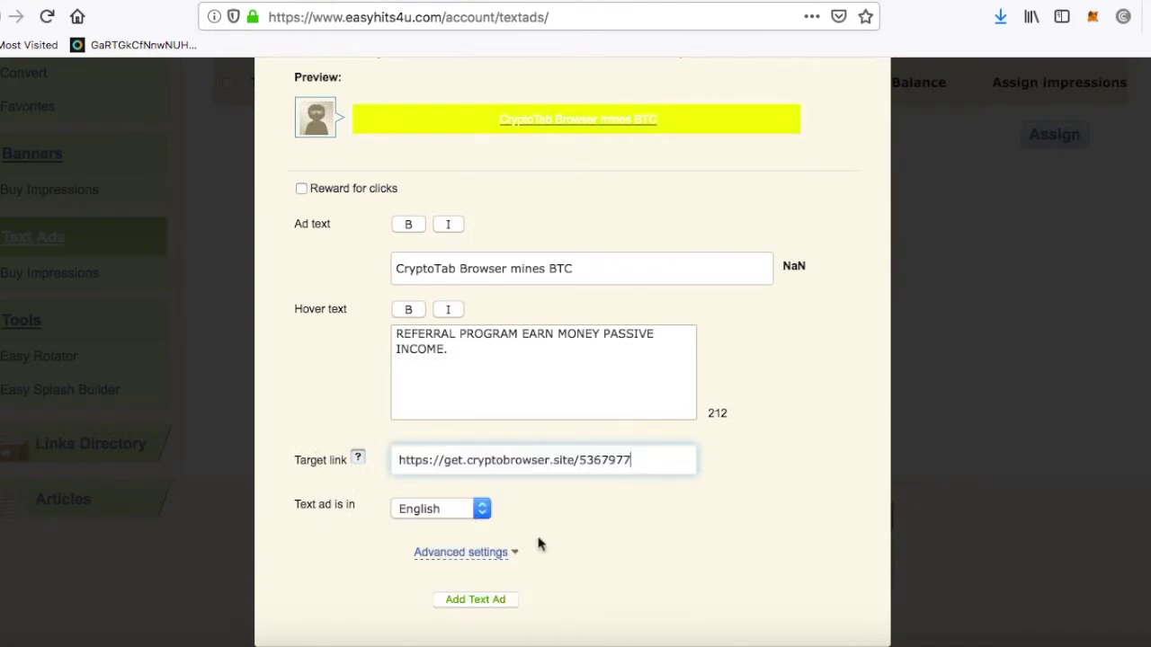
- Expand the text ad's advanced settings and set geo targeting to Europe, United Kingdom
scroll(536, 545, "down", 2)
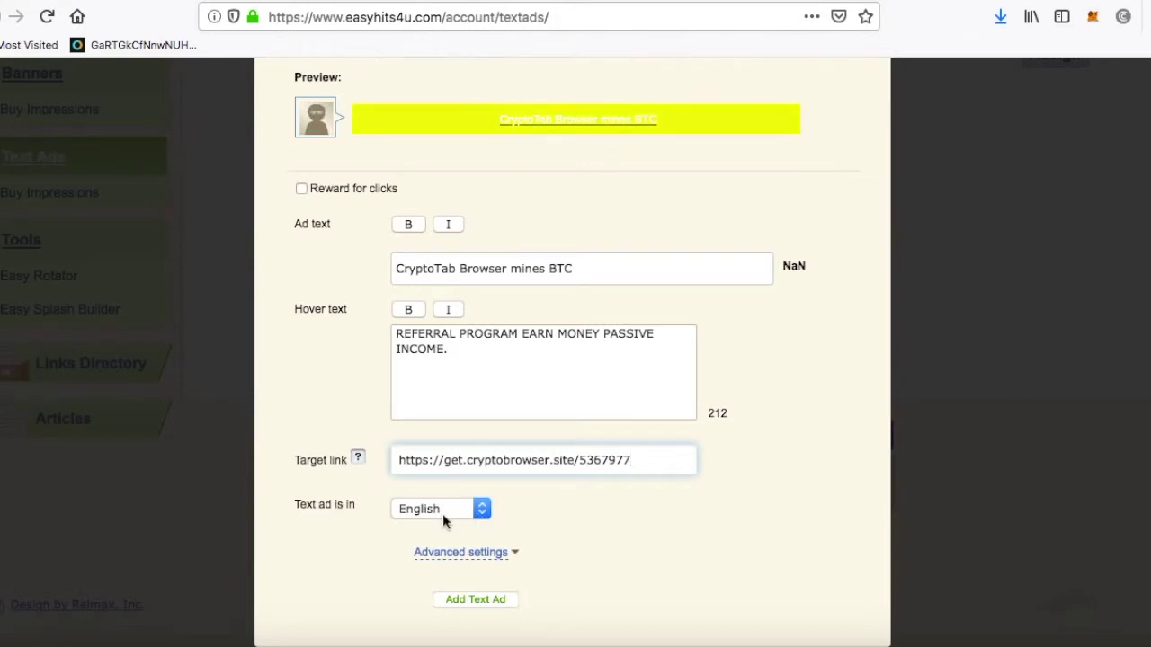
left_click(512, 554)
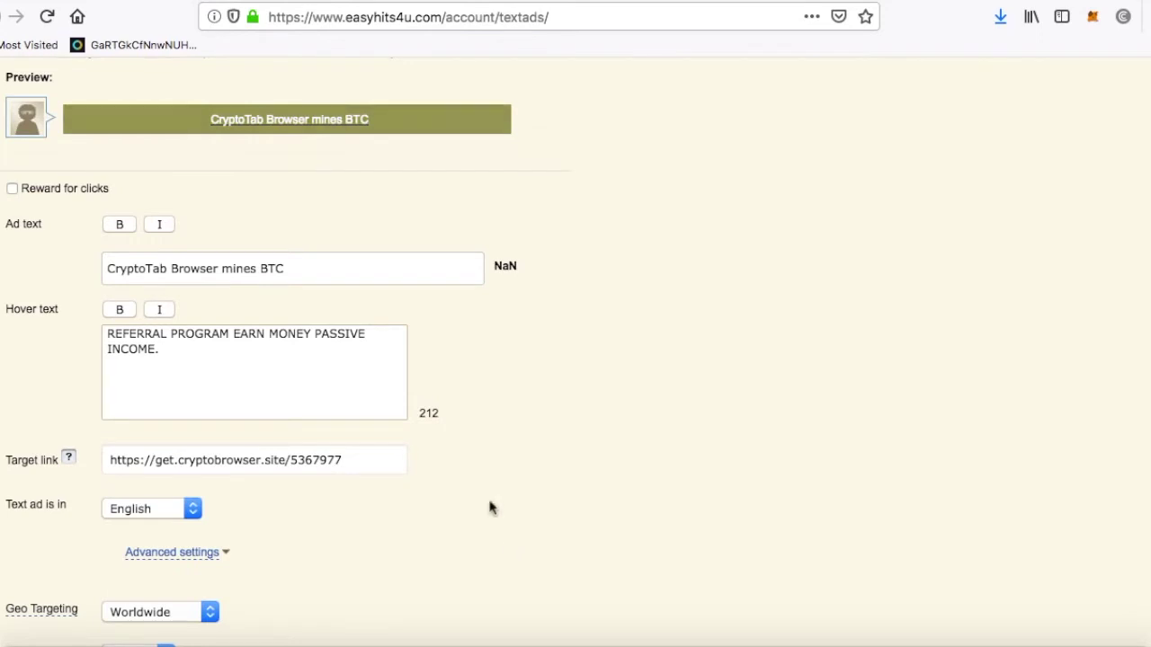
scroll(367, 449, "down", 4)
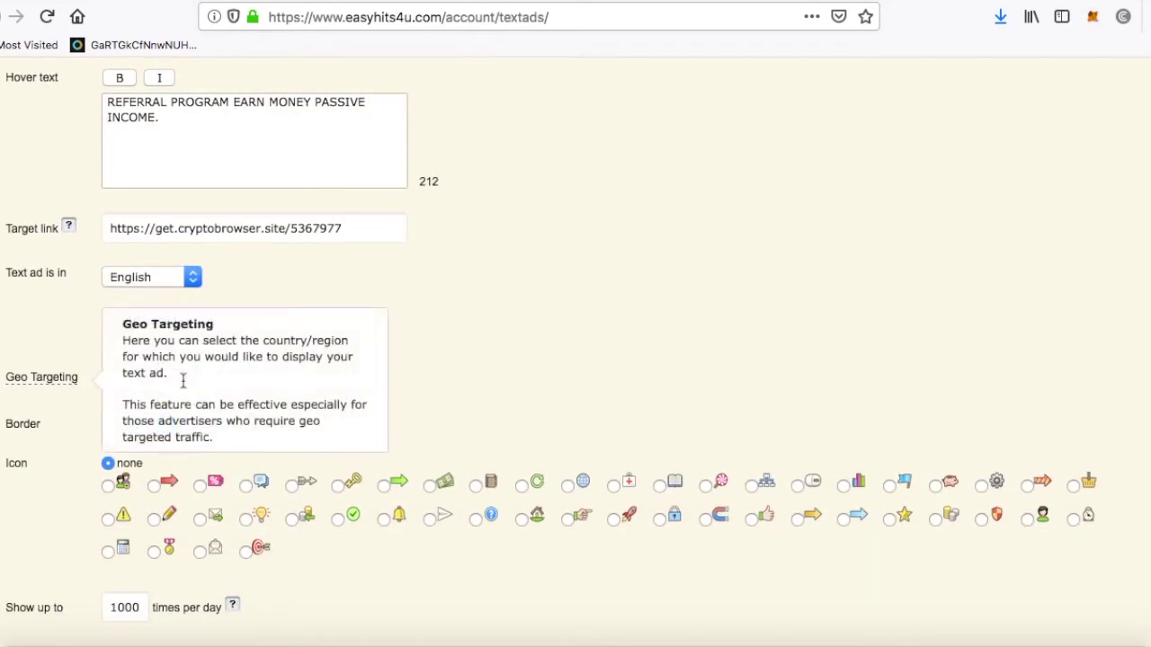
left_click(196, 385)
left_click(196, 385)
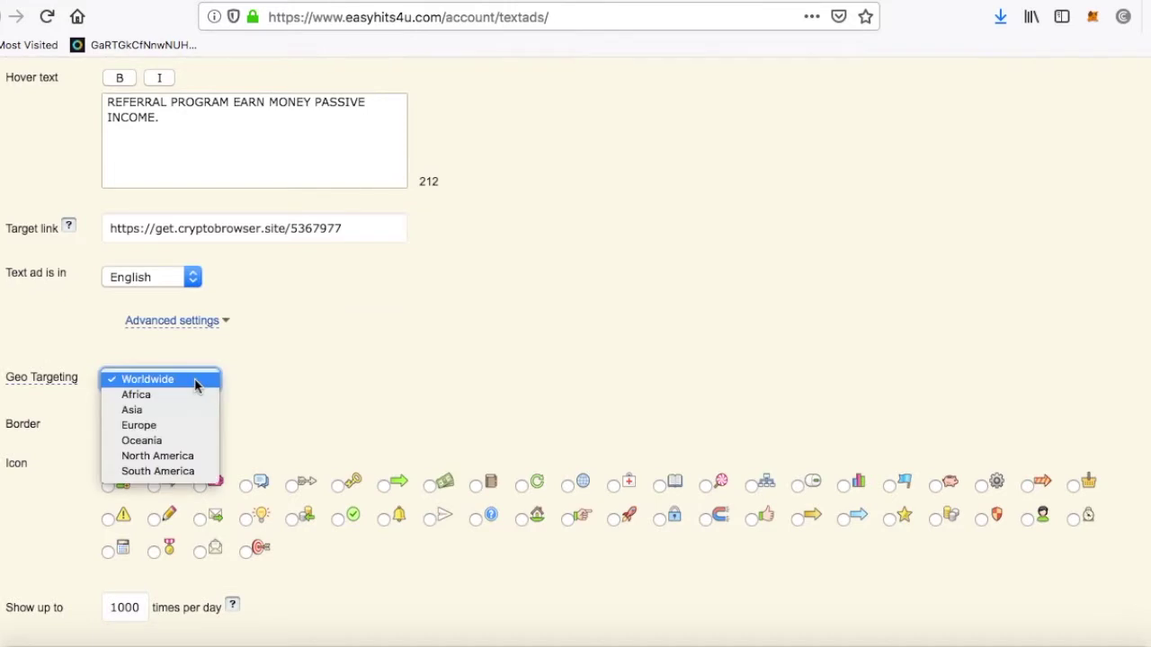
left_click(167, 424)
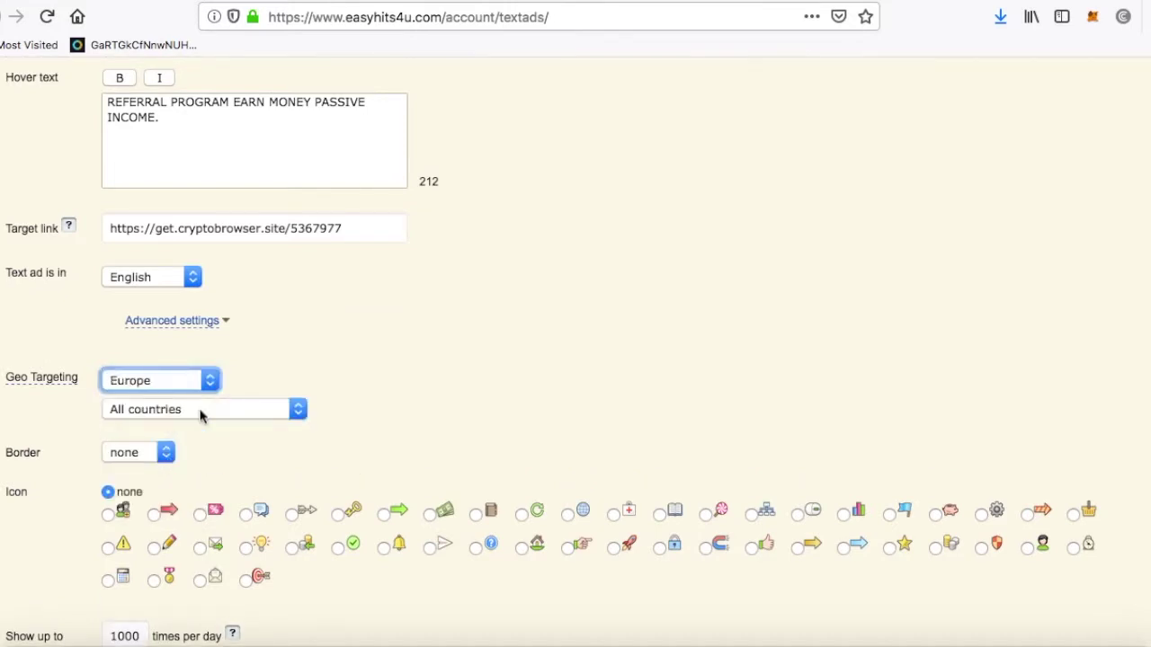
left_click(200, 409)
scroll(182, 326, "down", 3)
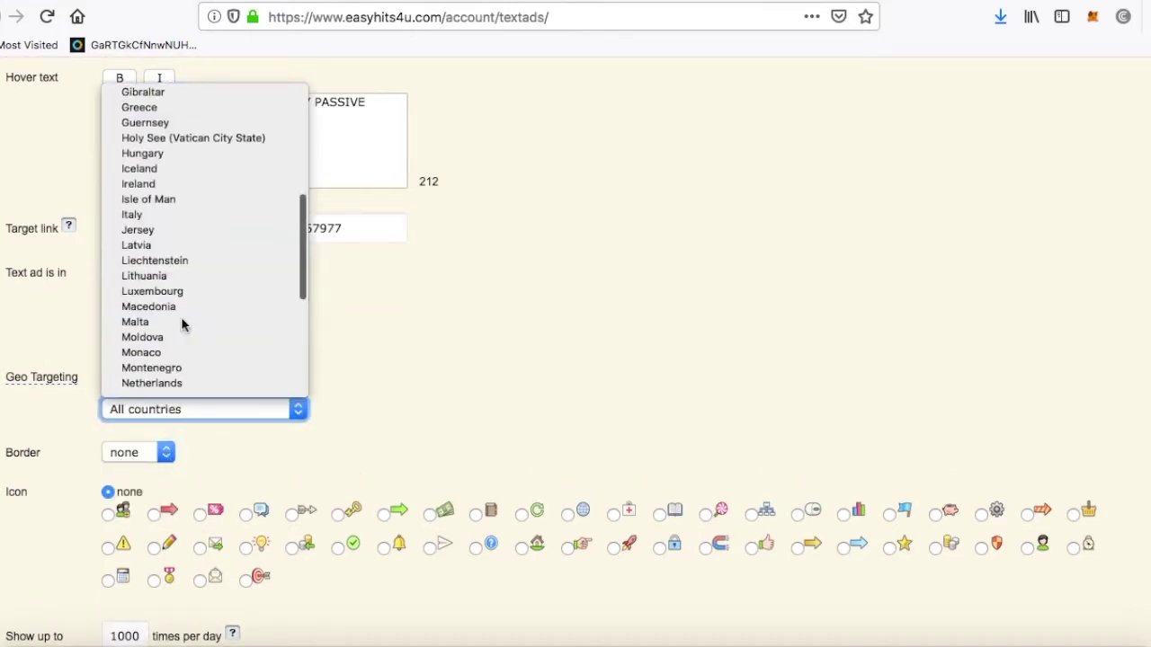
scroll(181, 323, "down", 5)
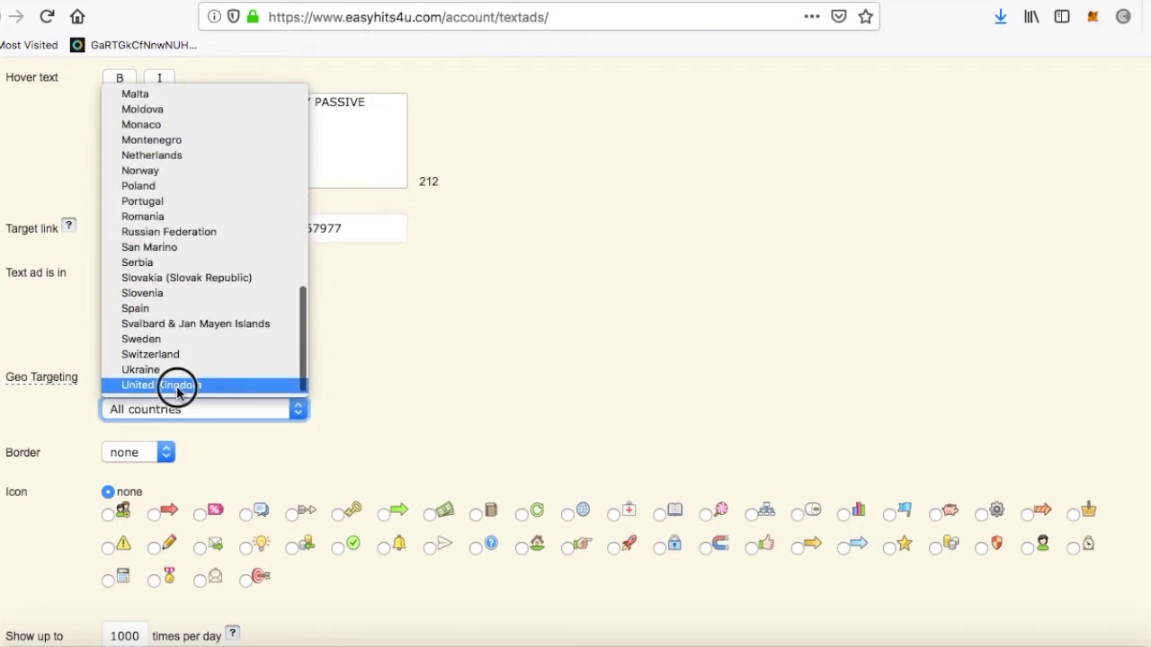
left_click(177, 386)
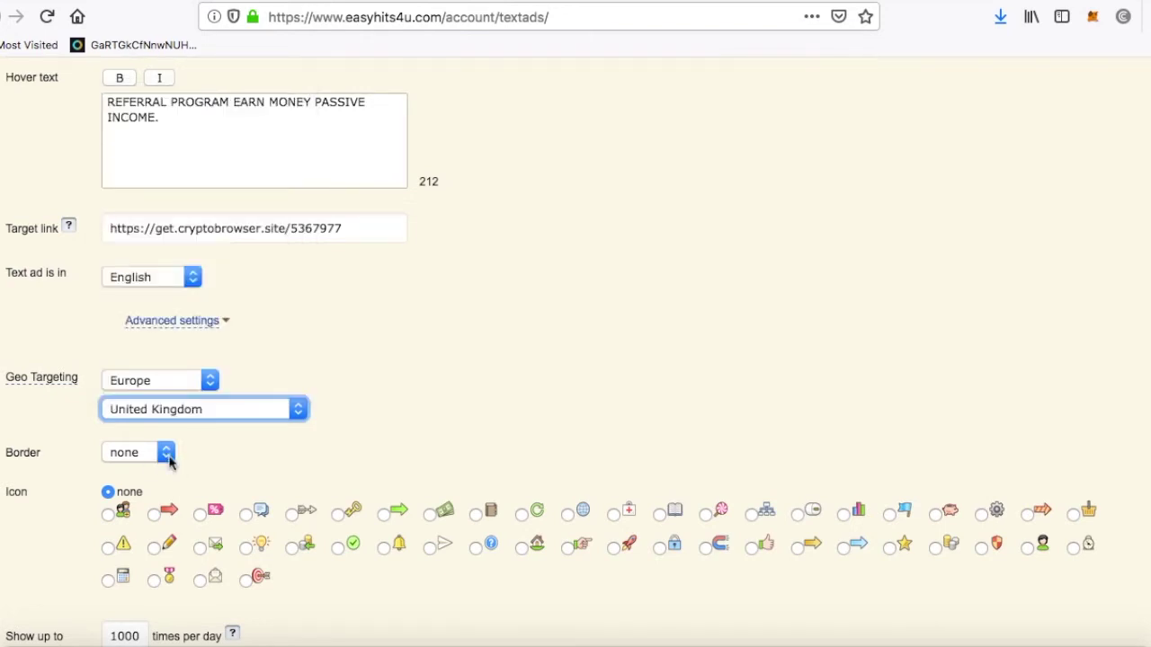
- Give the text ad a solid border and pick an orange-brown border color from the color wheel
left_click(167, 458)
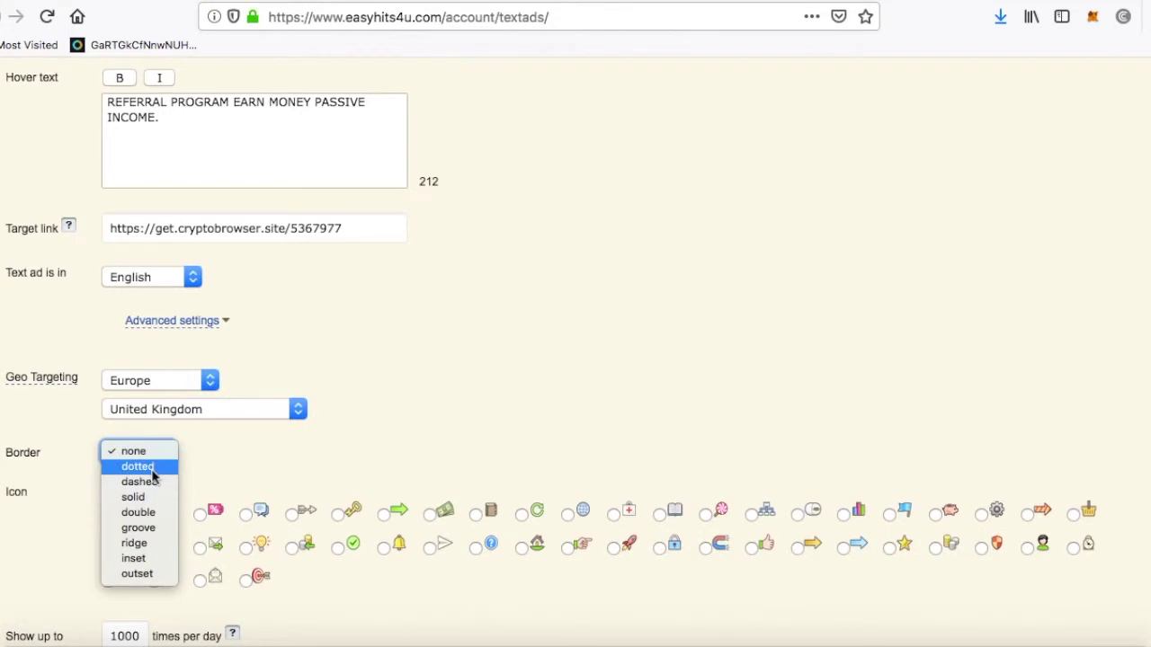
left_click(144, 497)
scroll(250, 479, "down", 2)
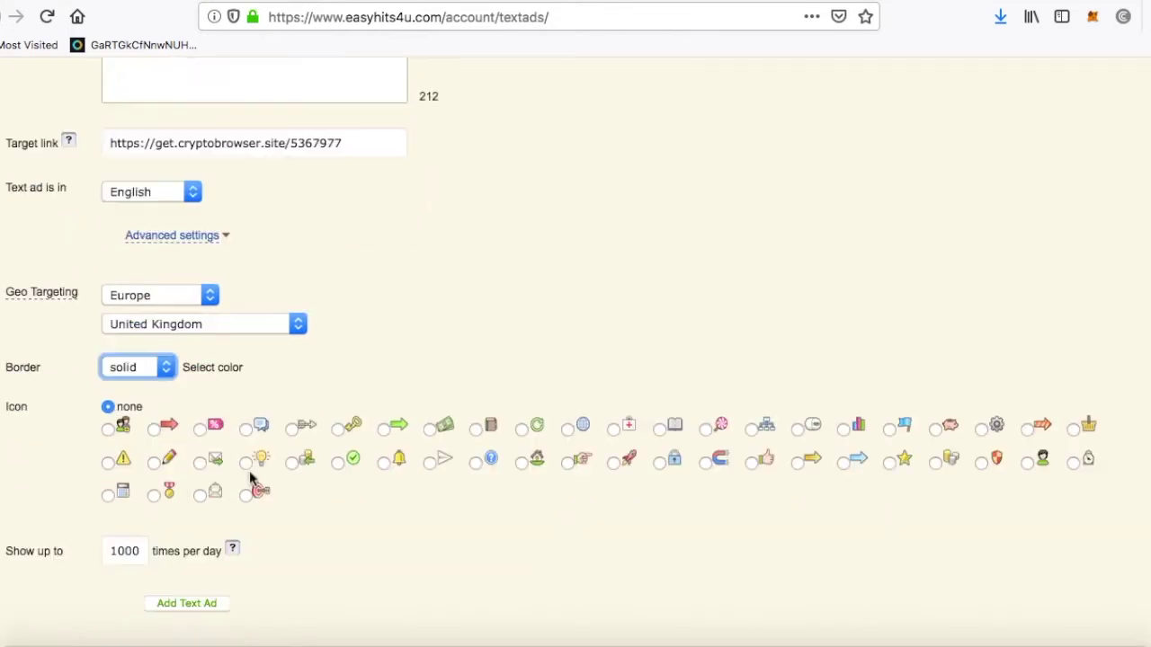
left_click(189, 362)
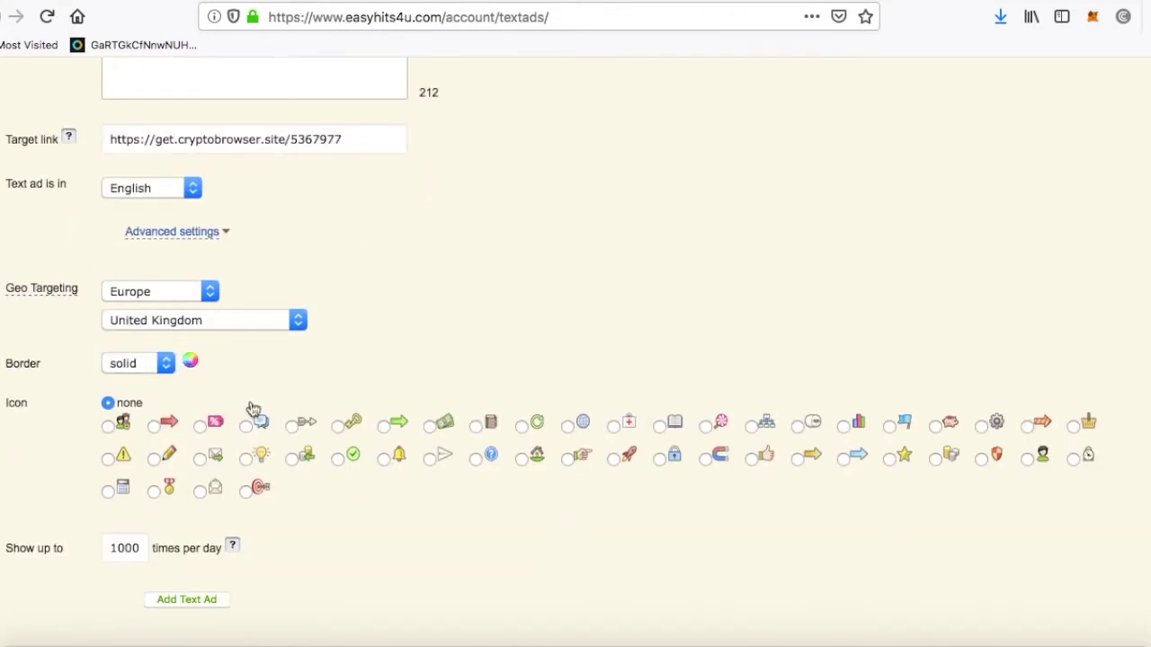
left_click(191, 362)
mouse_move(167, 454)
left_mouse_down()
mouse_move(169, 437)
mouse_move(217, 446)
mouse_move(194, 430)
mouse_move(246, 403)
mouse_move(238, 401)
left_mouse_up()
left_click(175, 464)
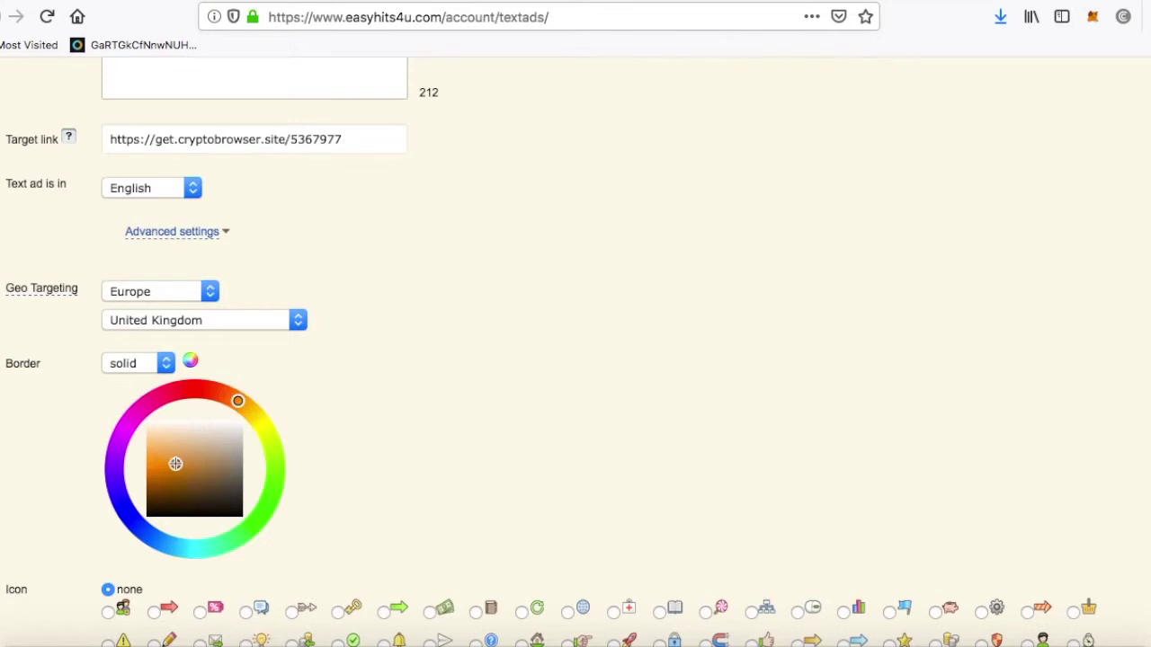
- Choose the banknotes icon for the text ad and submit the new ad
scroll(50, 430, "down", 4)
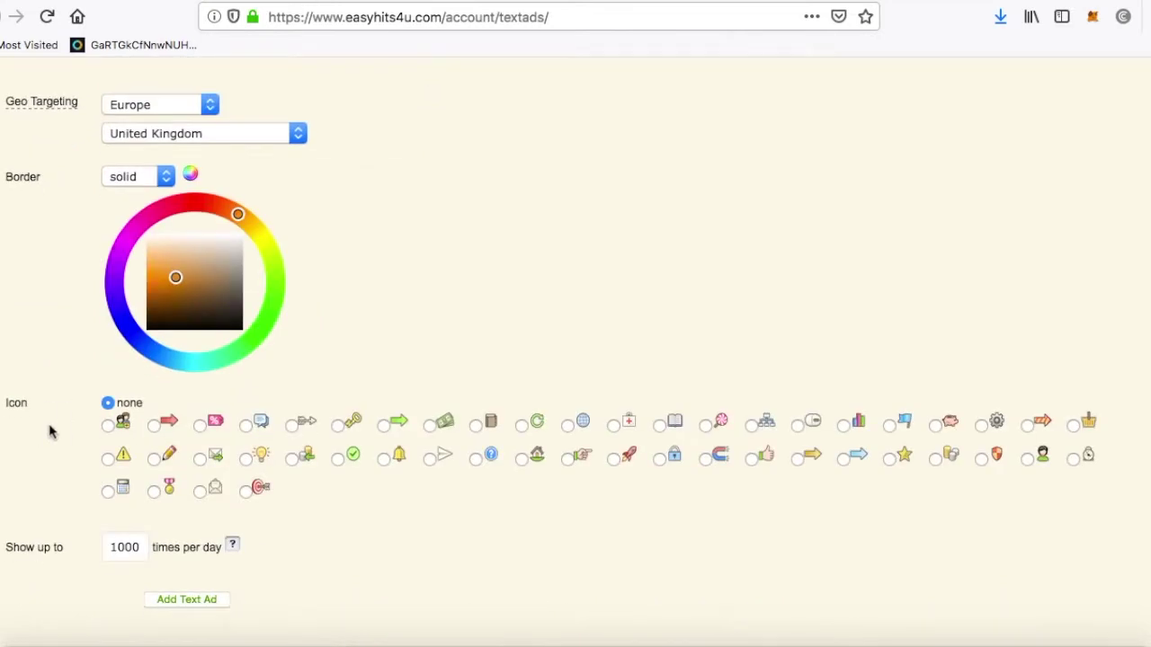
left_click(429, 428)
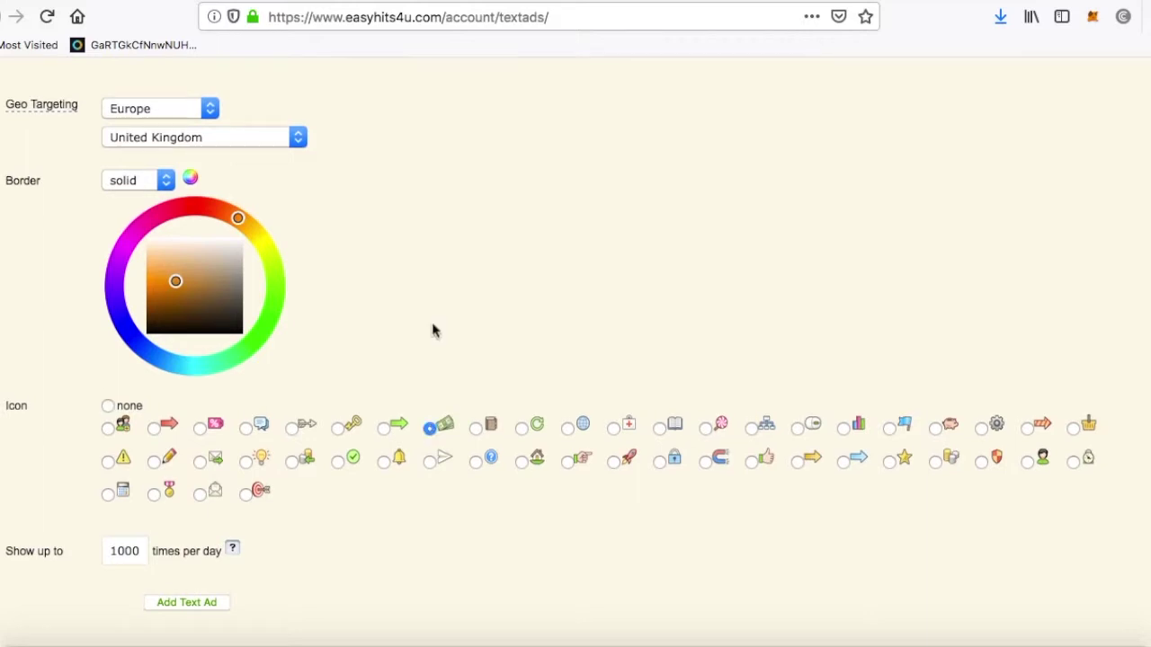
left_click(190, 602)
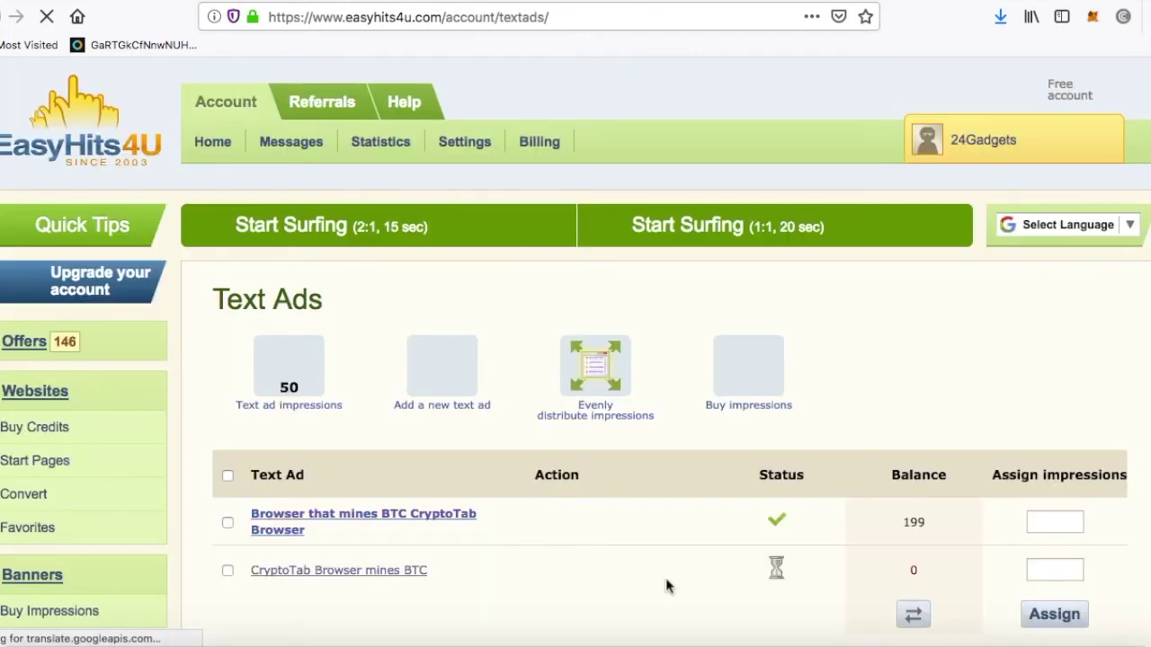
- Assign 50 impressions to the new text ad "CryptoTab Browser mines BTC"
scroll(670, 585, "down", 3)
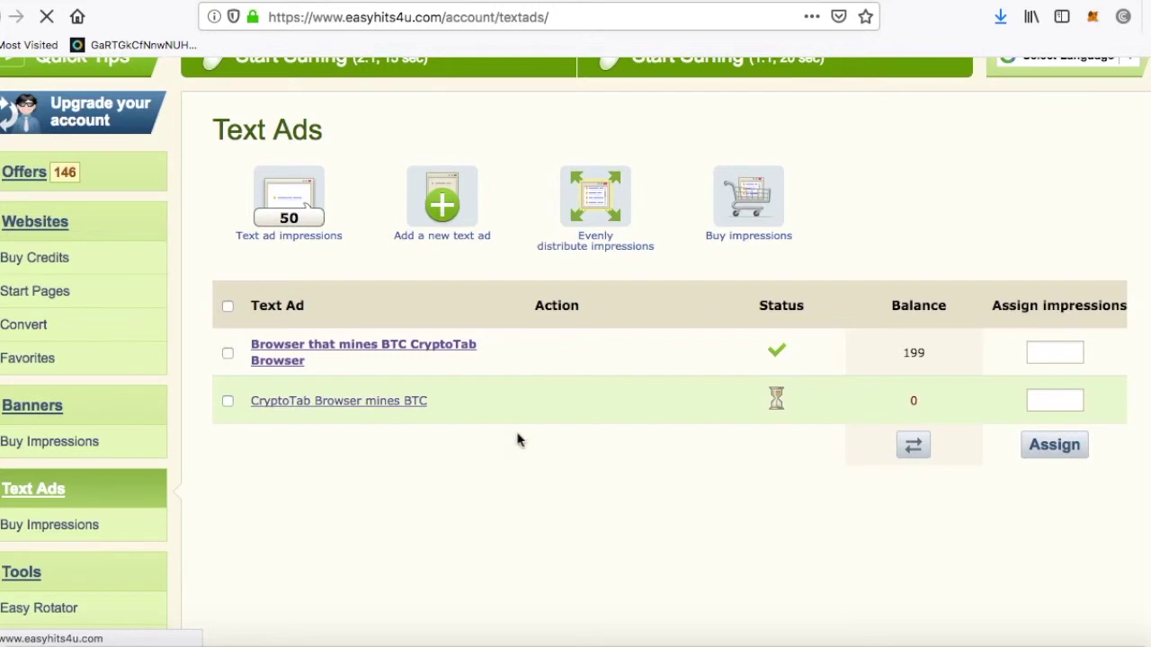
left_click(1048, 402)
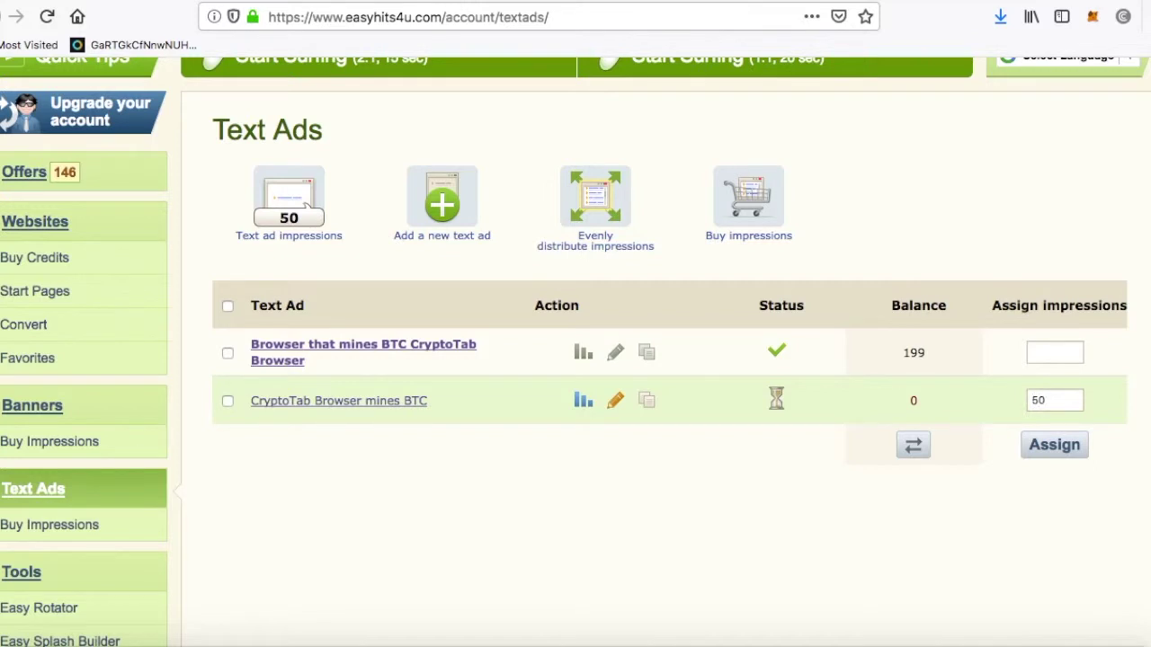
type("50")
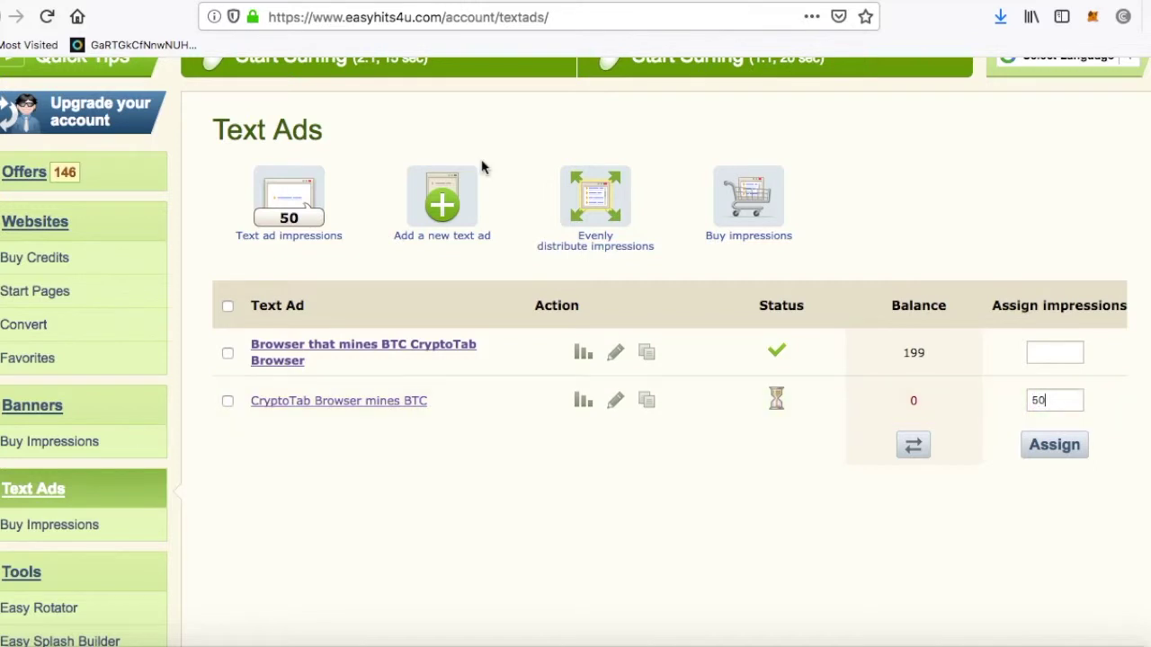
left_click(1070, 454)
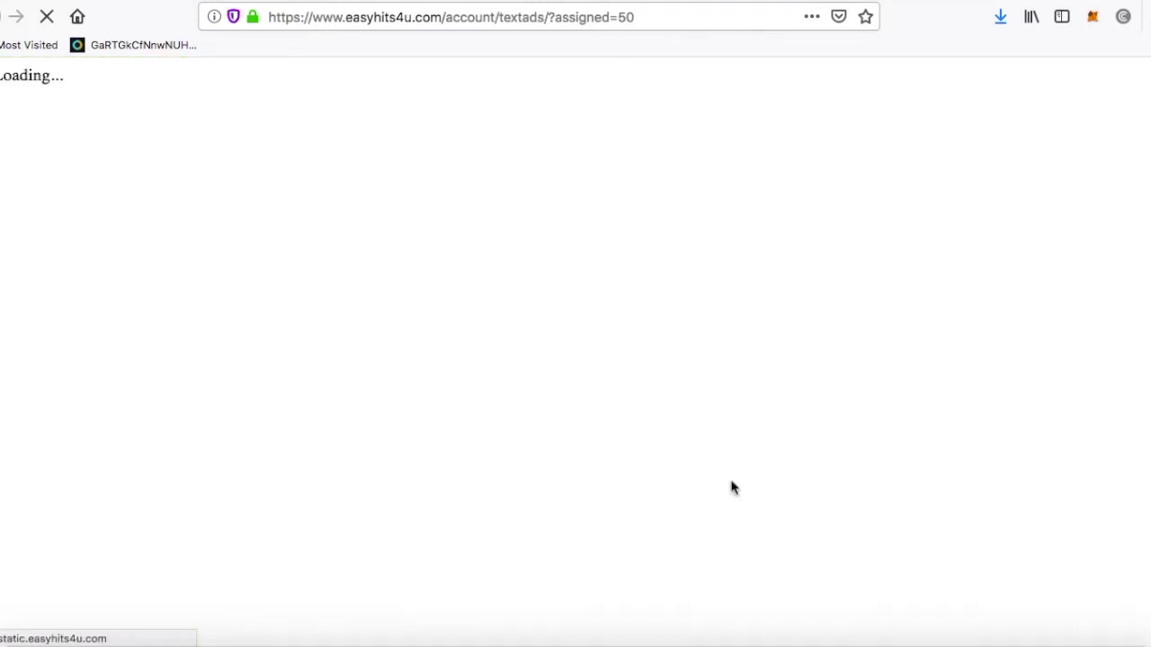
- View the statistics of the accepted text ad, highlighting its impressions received, and close them
scroll(731, 486, "down", 5)
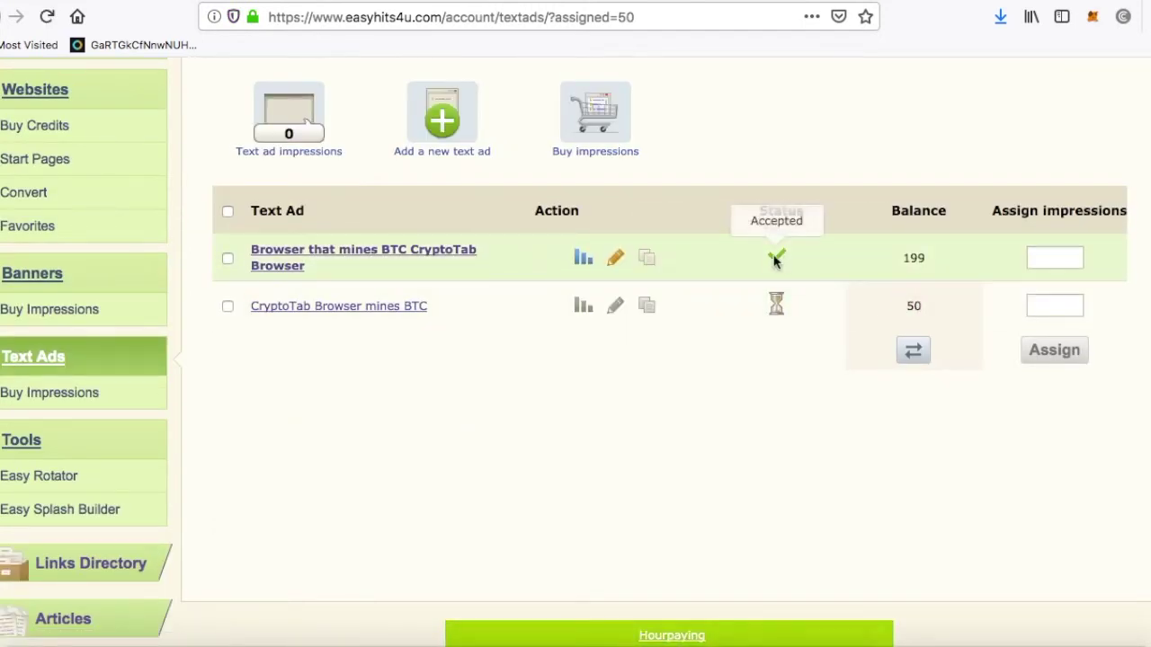
left_click(583, 259)
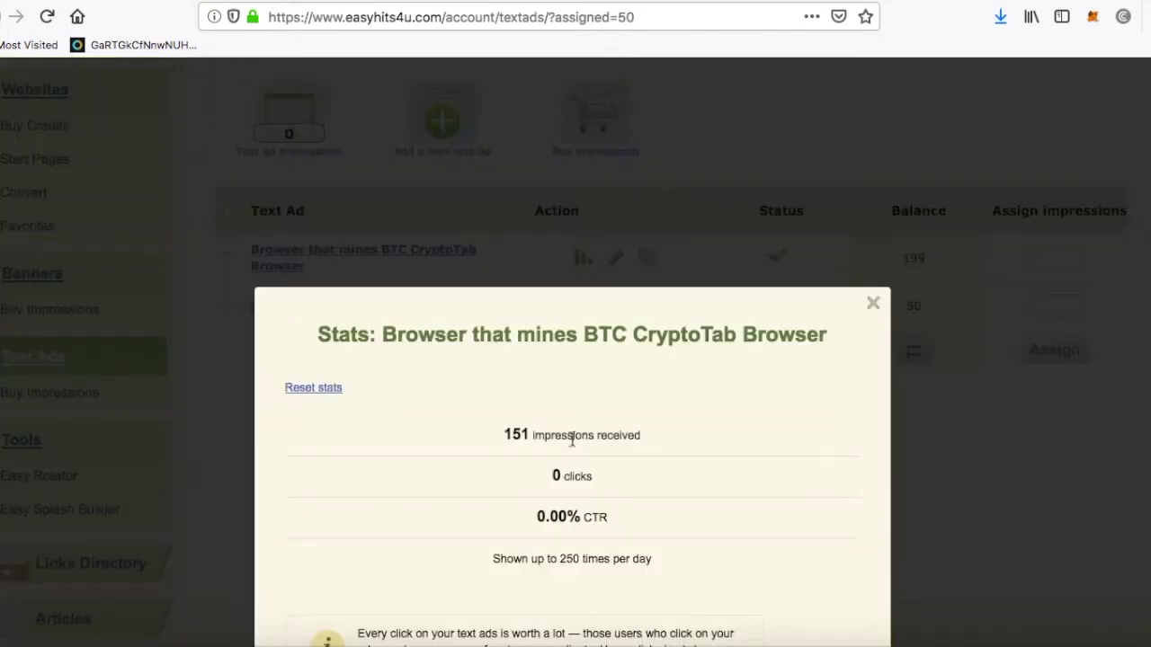
left_click_drag(506, 435, 646, 436)
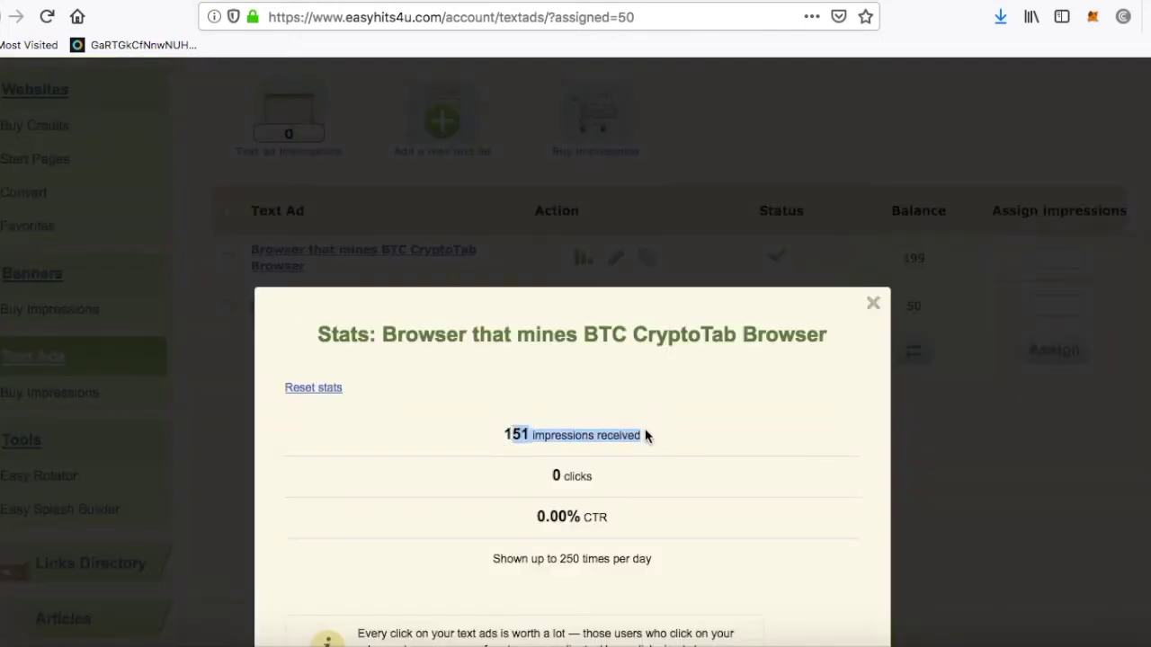
left_click(873, 303)
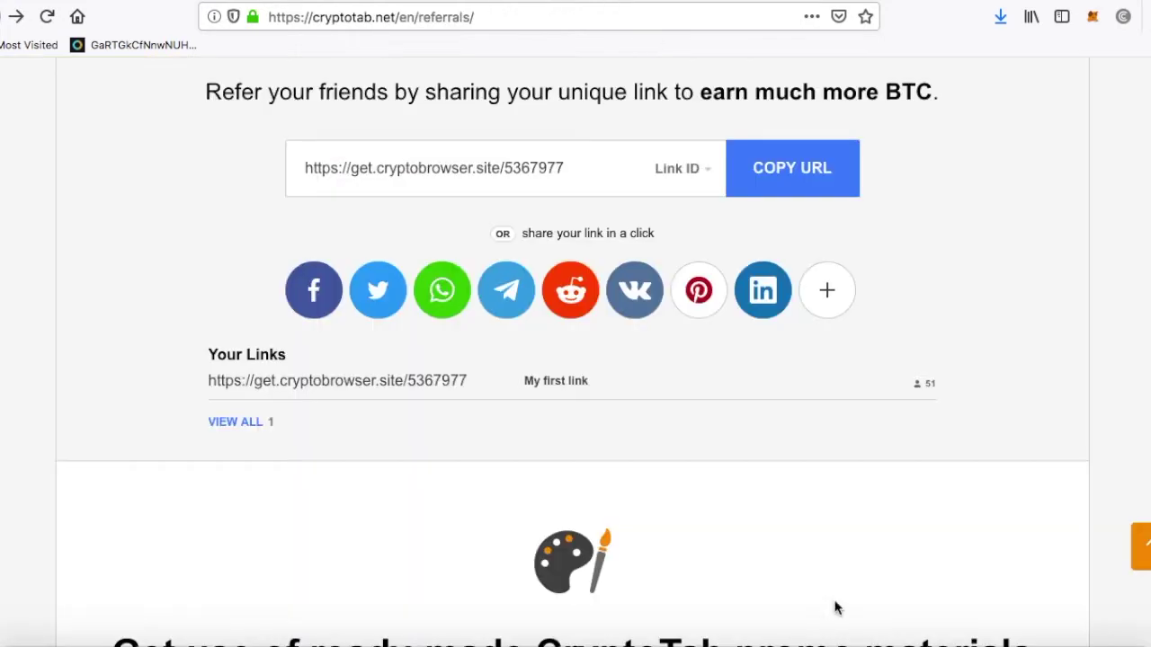
- Switch to the CryptoTab referrals page and review the mining network figures, referral link sharing options and promo materials section
scroll(830, 617, "down", 4)
scroll(830, 617, "up", 10)
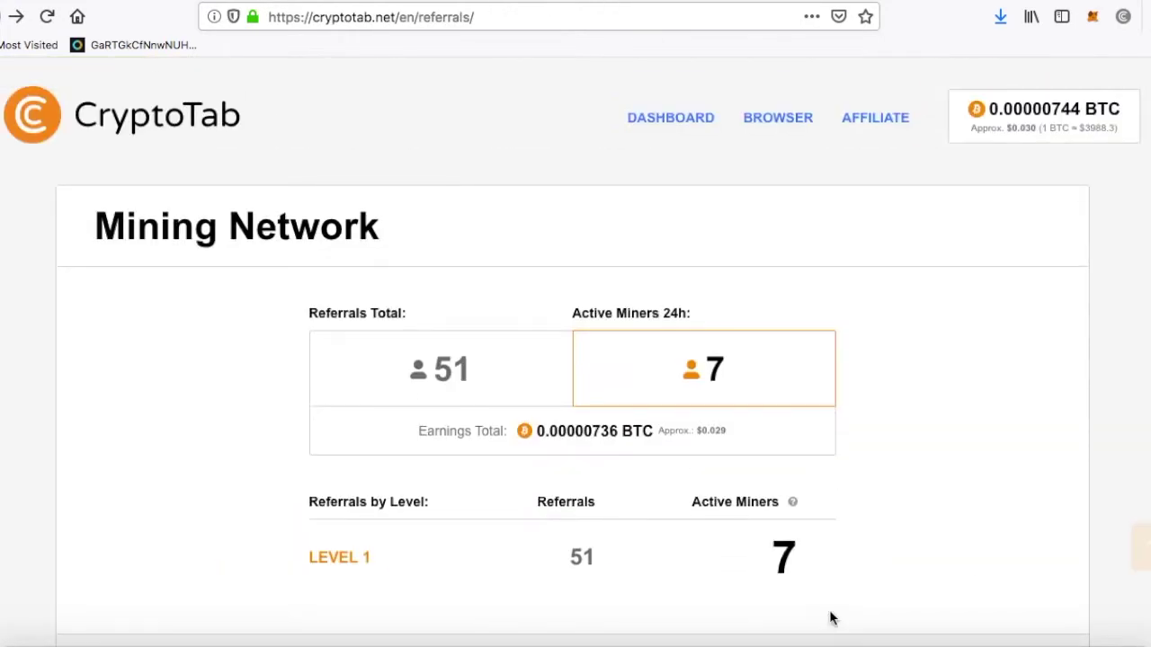
scroll(817, 539, "down", 5)
scroll(816, 499, "up", 1)
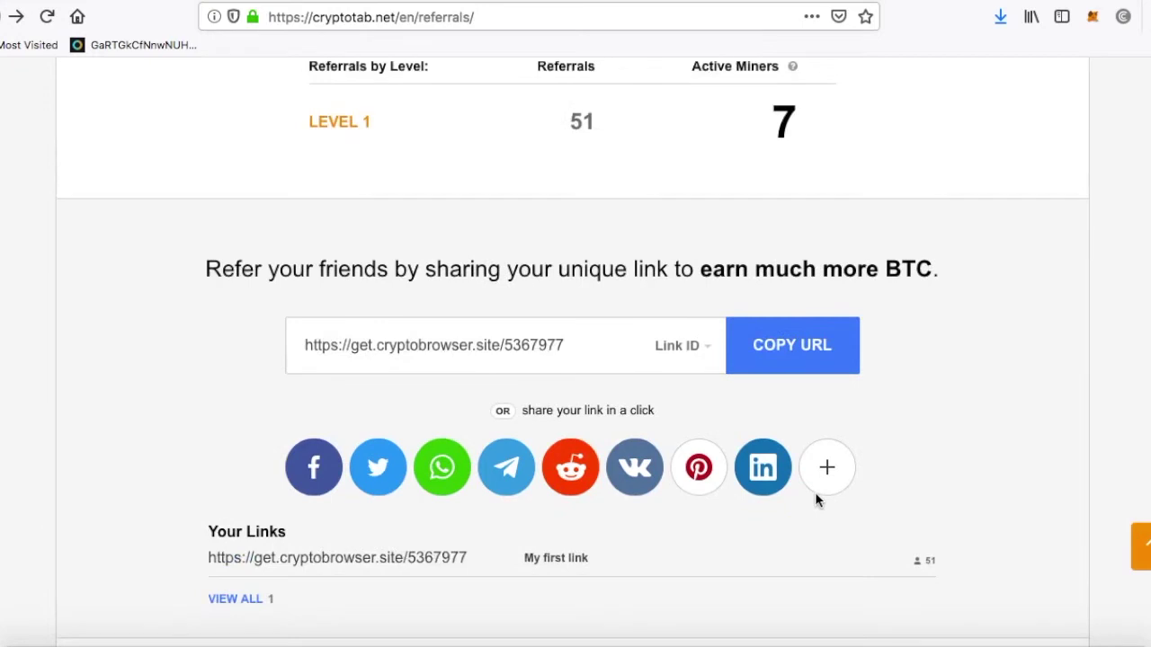
scroll(817, 500, "down", 4)
scroll(816, 501, "down", 3)
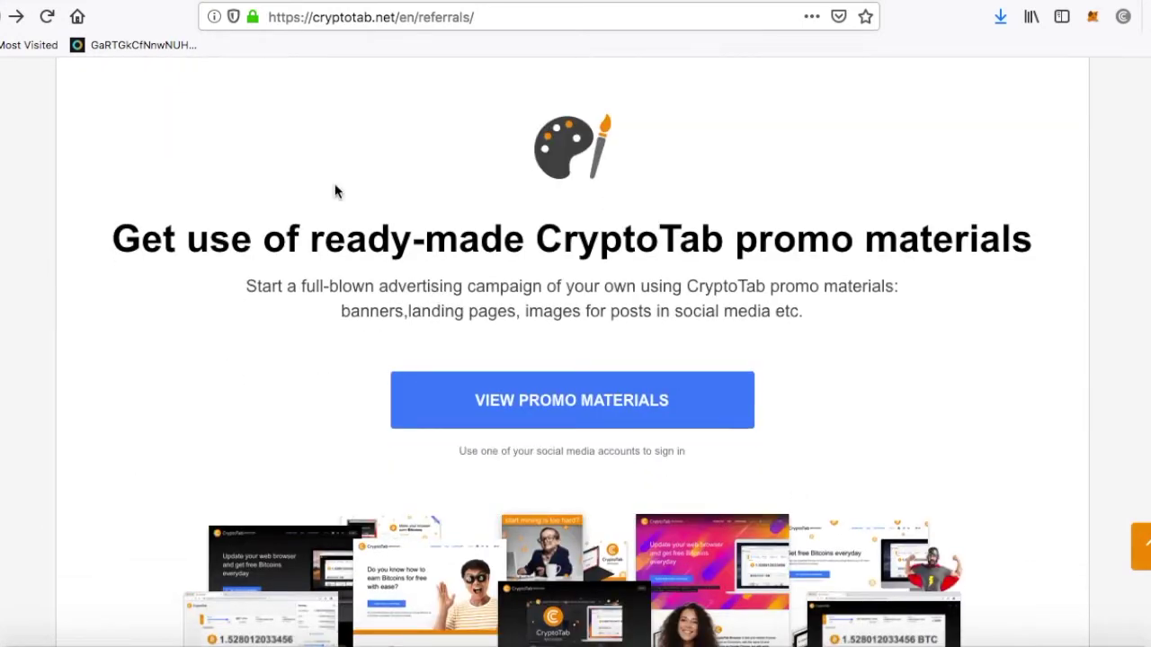
scroll(334, 190, "up", 8)
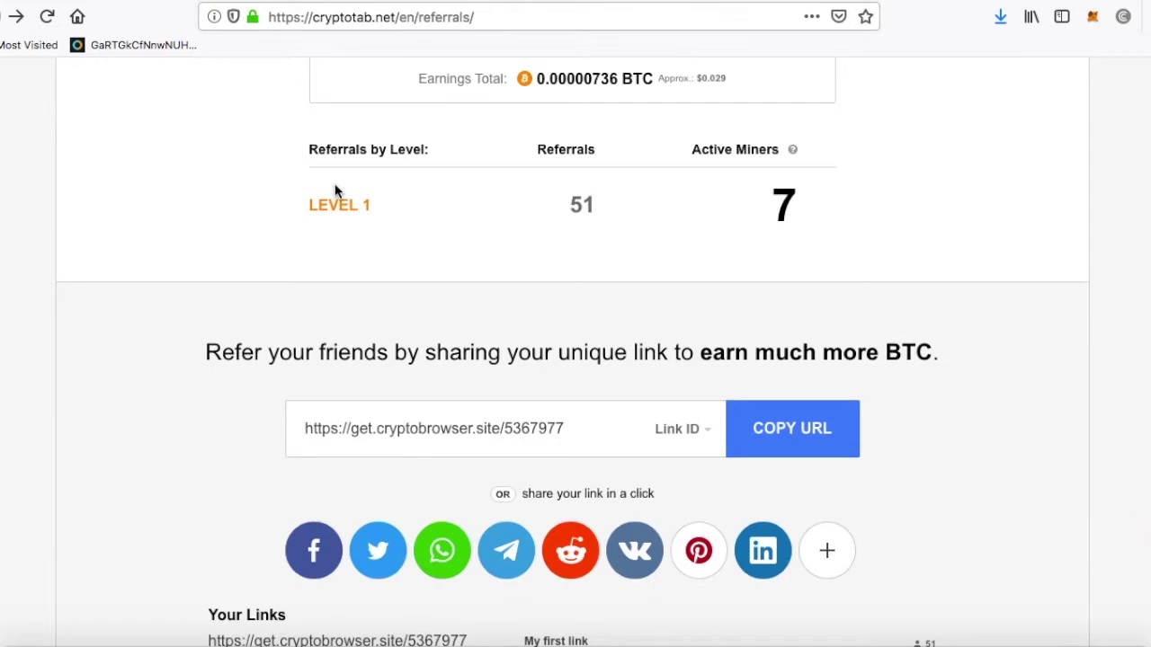
scroll(334, 190, "down", 3)
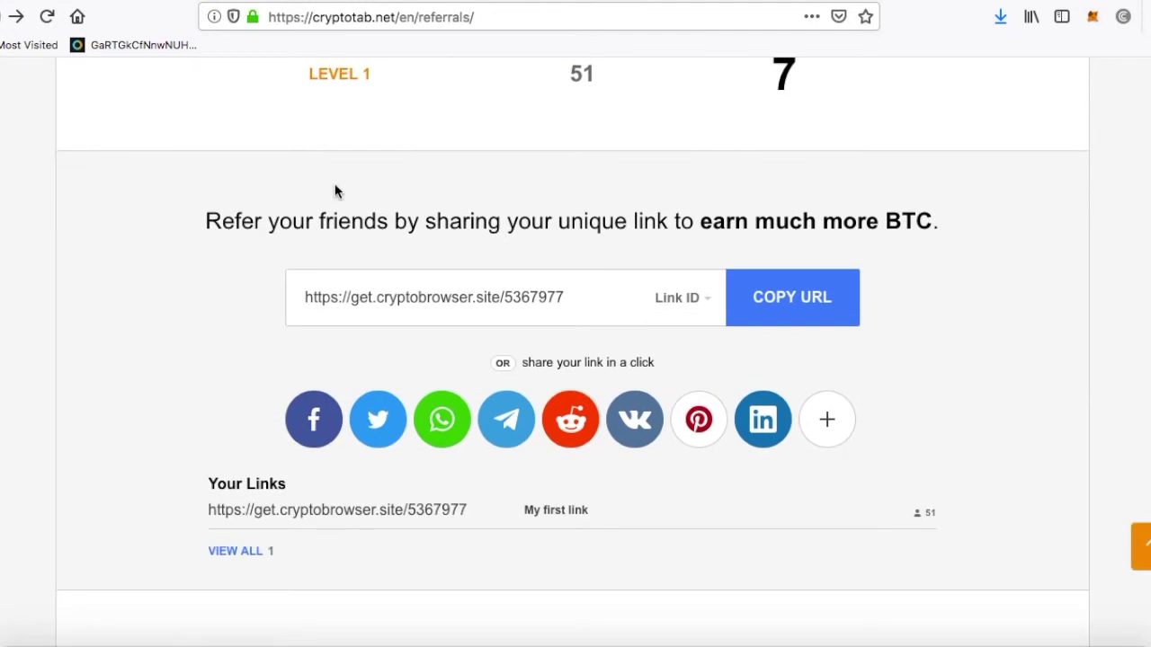
scroll(334, 191, "down", 8)
scroll(334, 189, "up", 19)
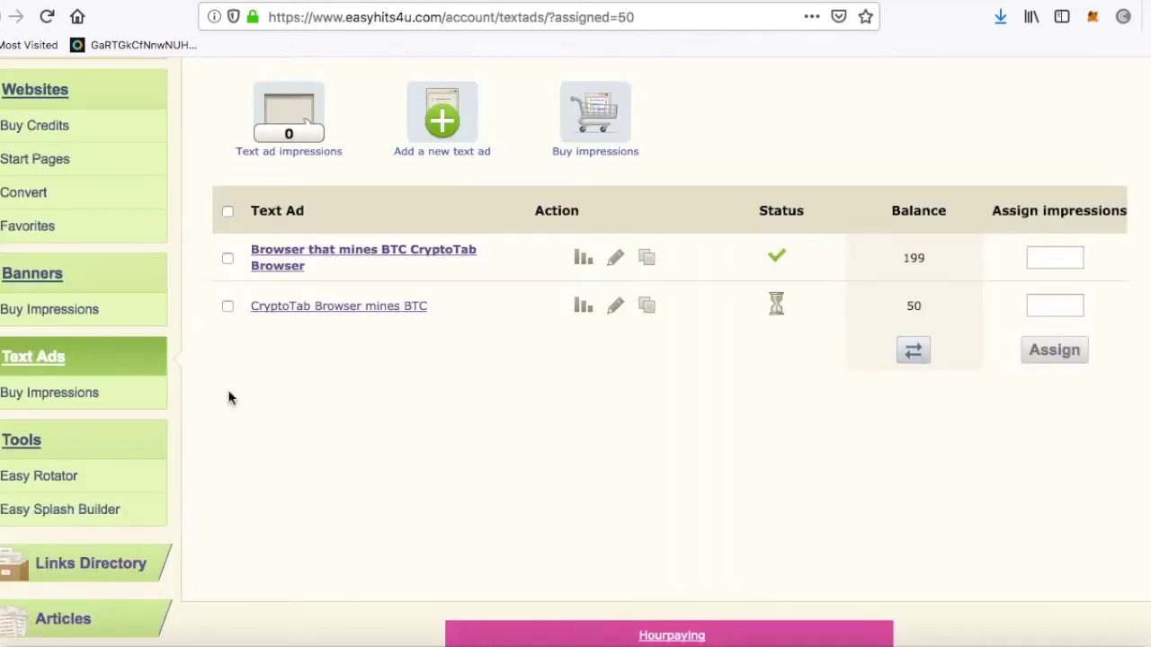
- In the EasyHits4U account, open the banner ads and start adding a new banner by file upload
scroll(226, 393, "down", 1)
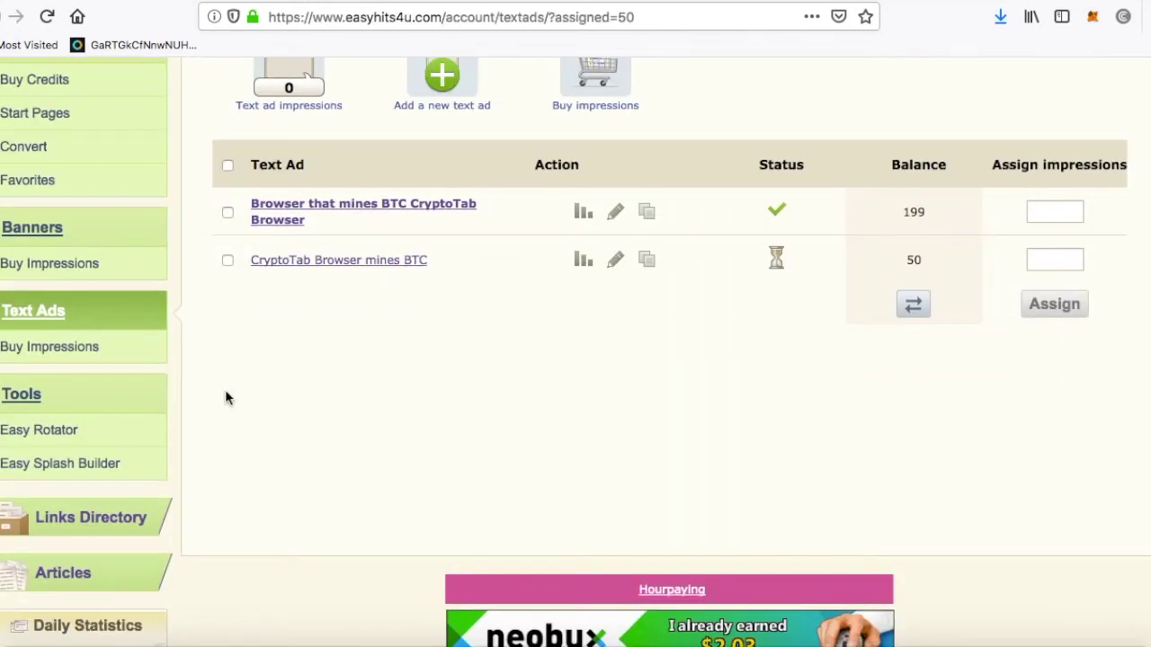
left_click(22, 231)
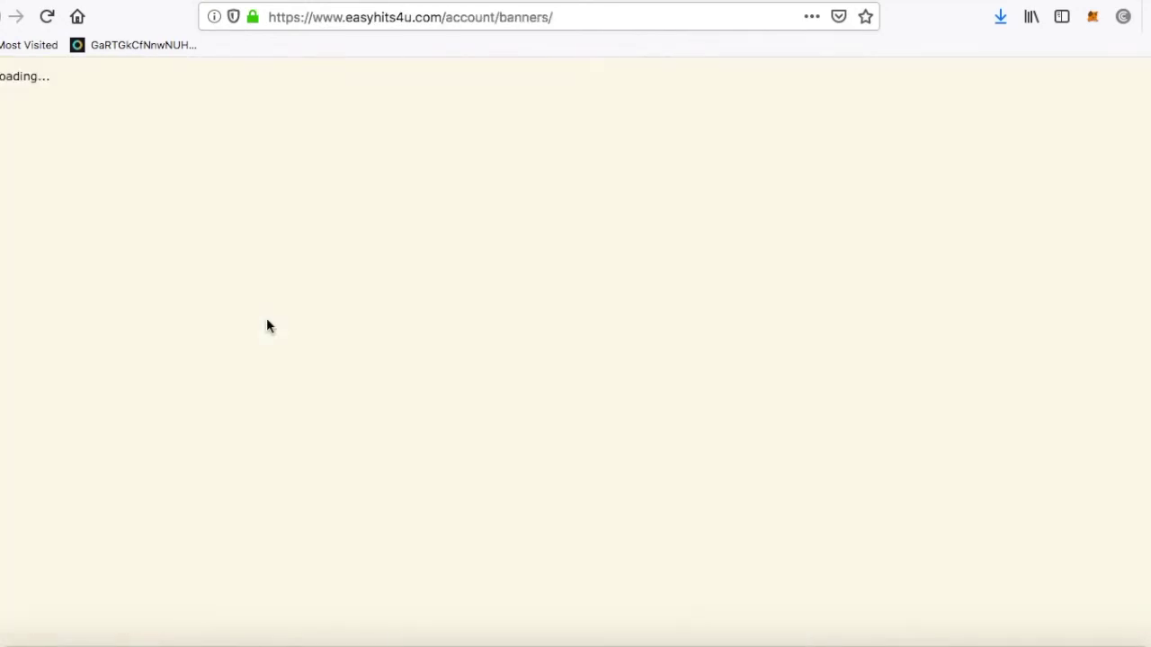
scroll(266, 325, "down", 3)
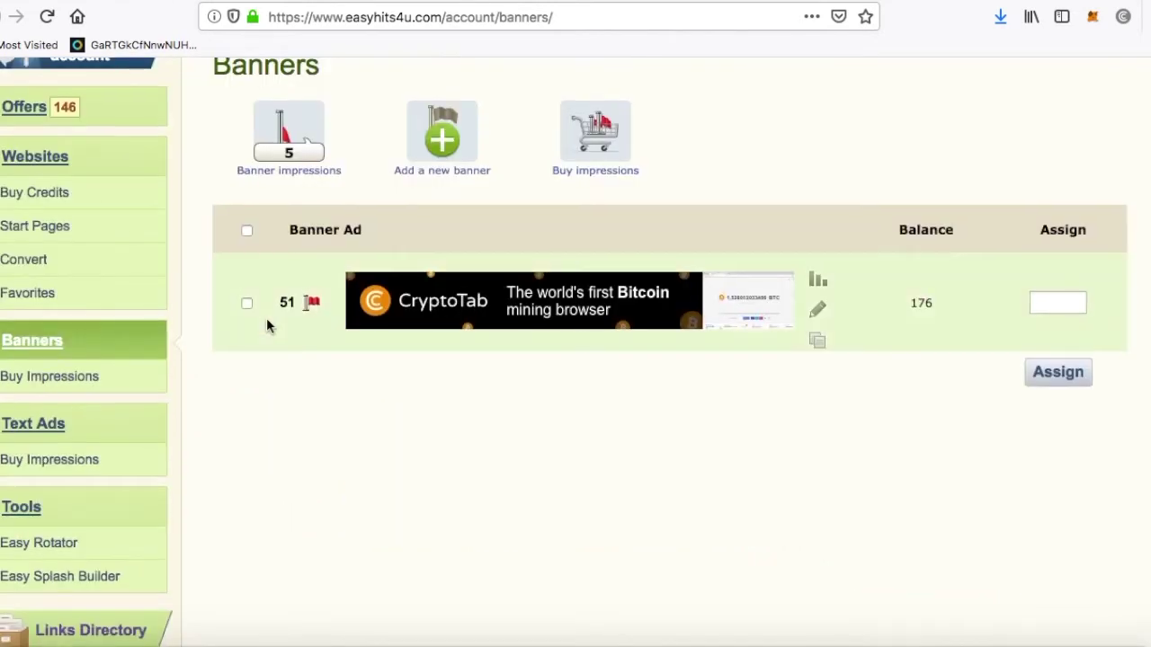
left_click(442, 151)
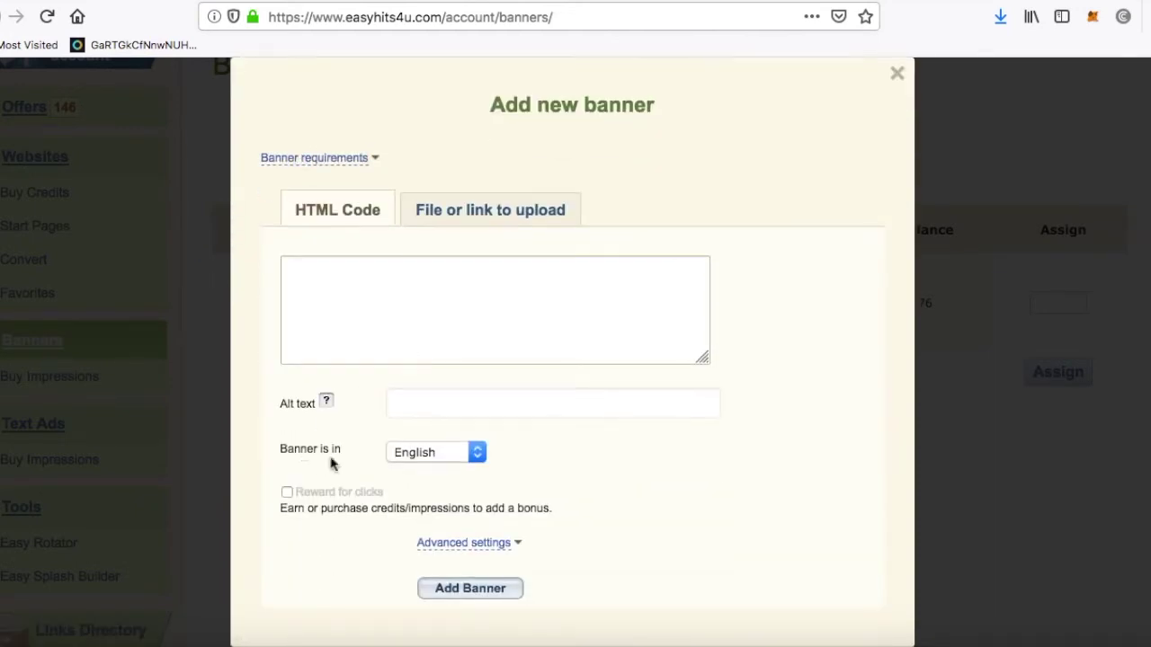
scroll(437, 454, "down", 3)
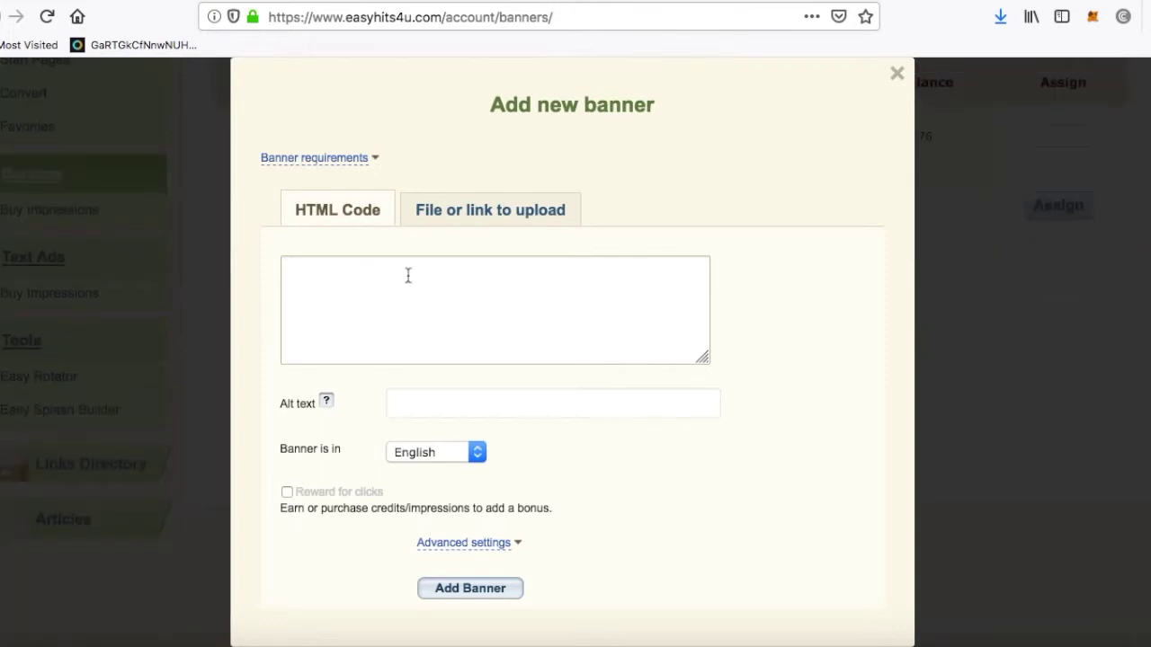
left_click(450, 215)
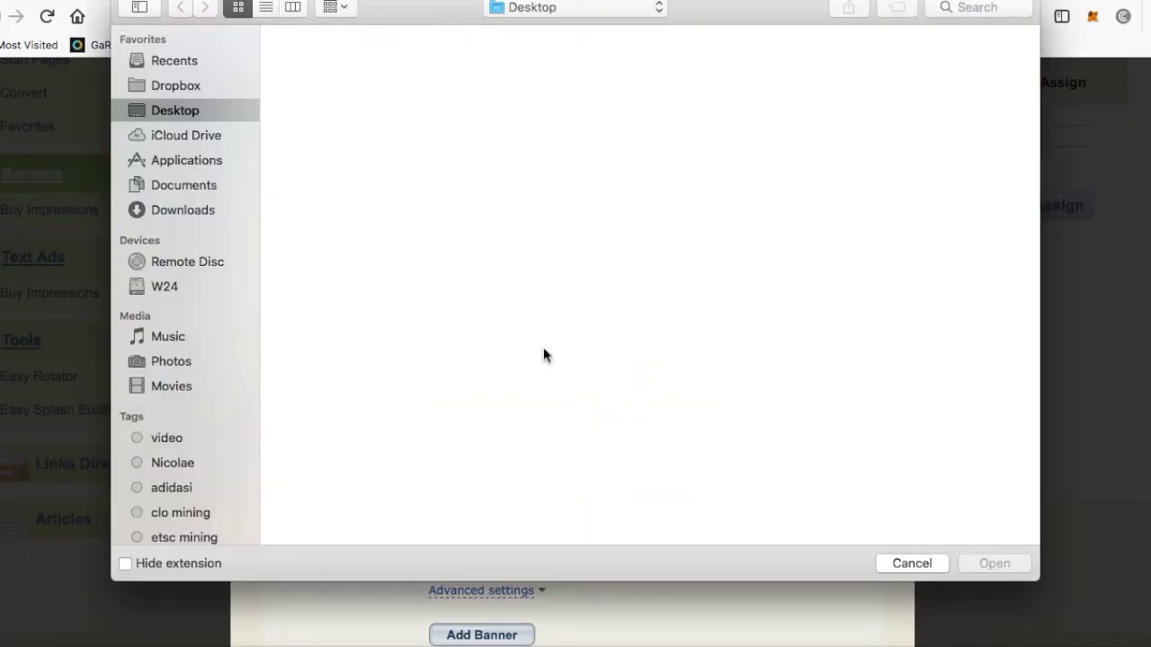
- Select the 468 × 60 image s5-06.jpg from the Downloads folder as the banner file
left_click(168, 209)
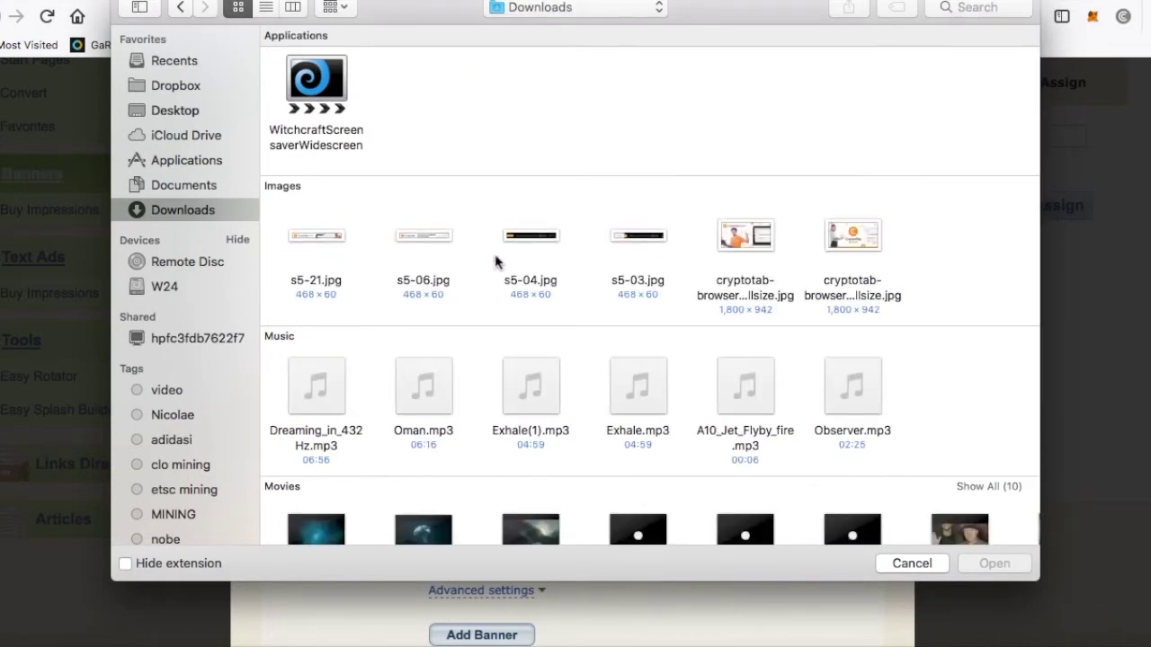
left_click(420, 239)
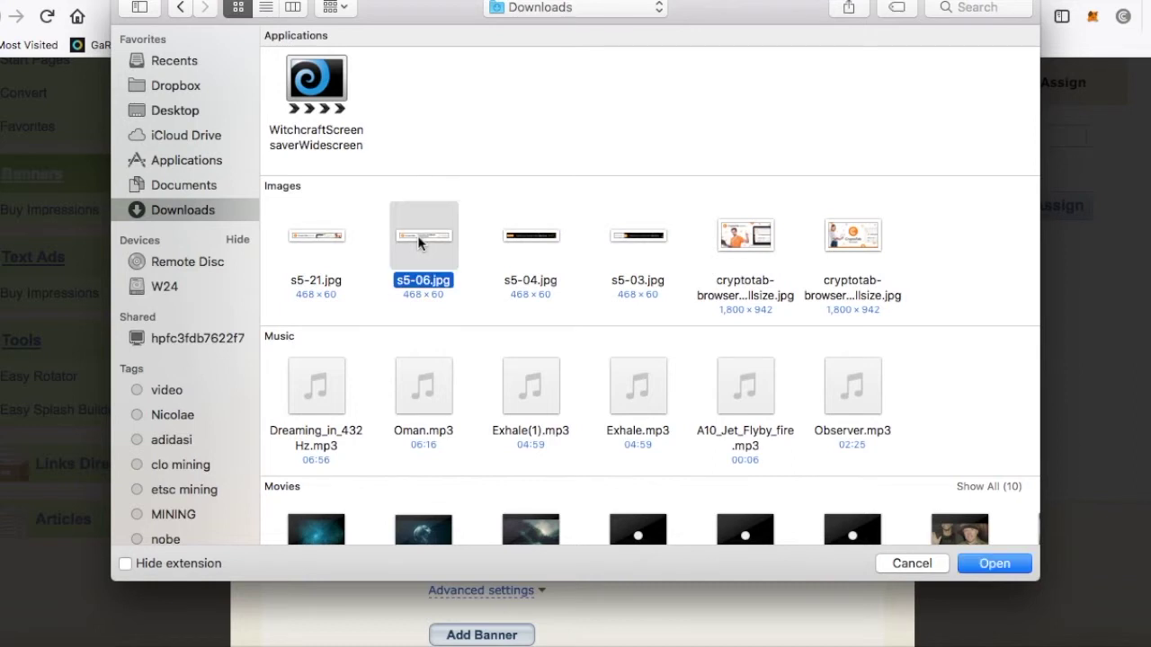
left_click(993, 566)
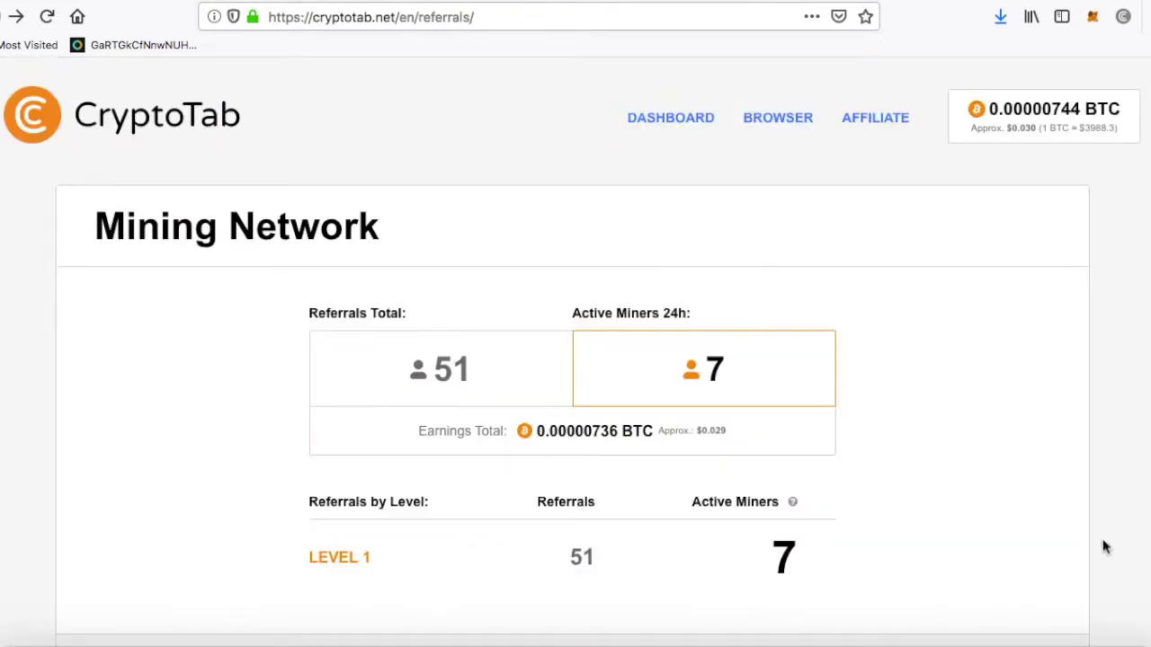
- From the CryptoTab referrals page, open the ready-made promo materials and go to the banner generator
scroll(1082, 396, "down", 3)
scroll(1081, 396, "up", 3)
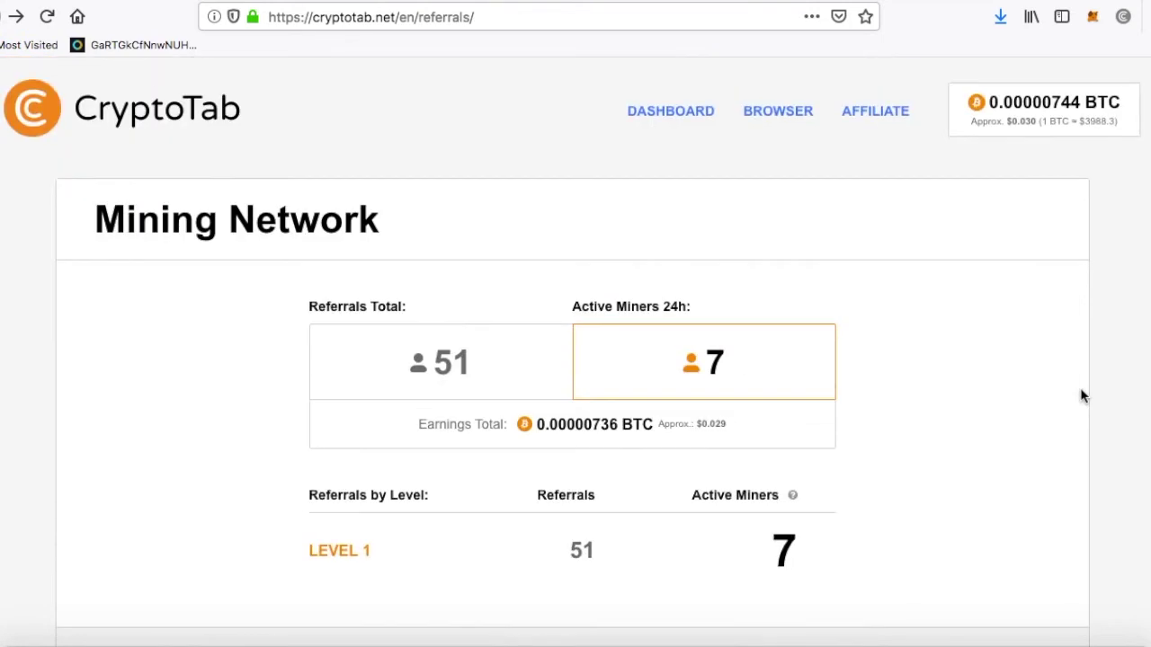
scroll(1081, 396, "down", 8)
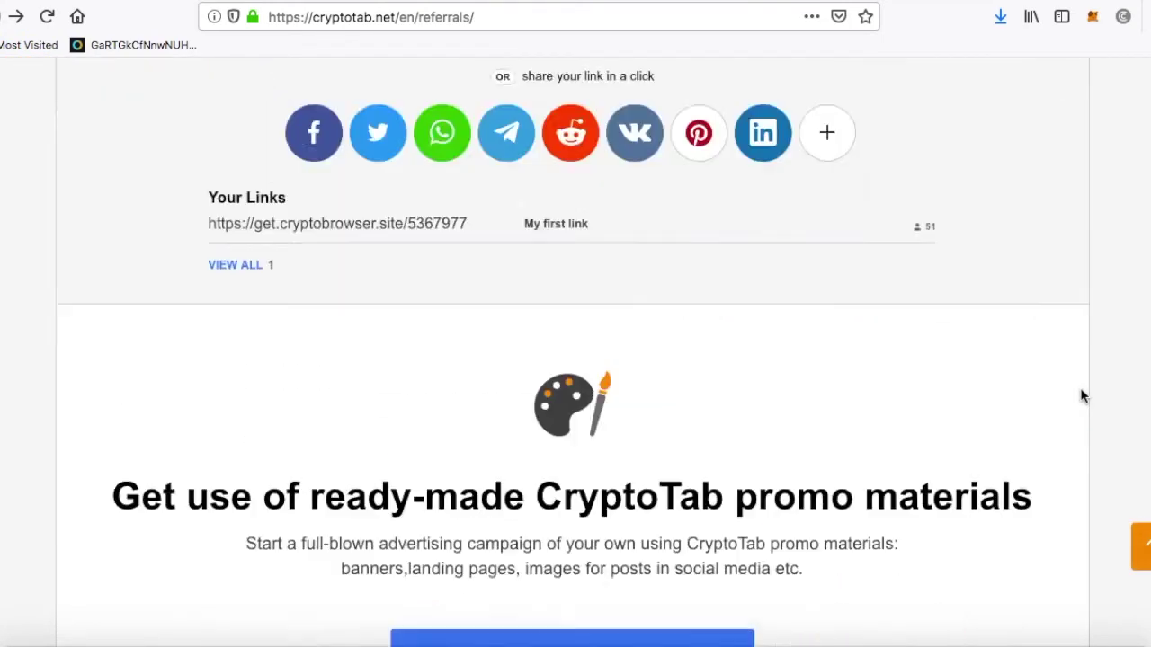
scroll(1080, 387, "down", 4)
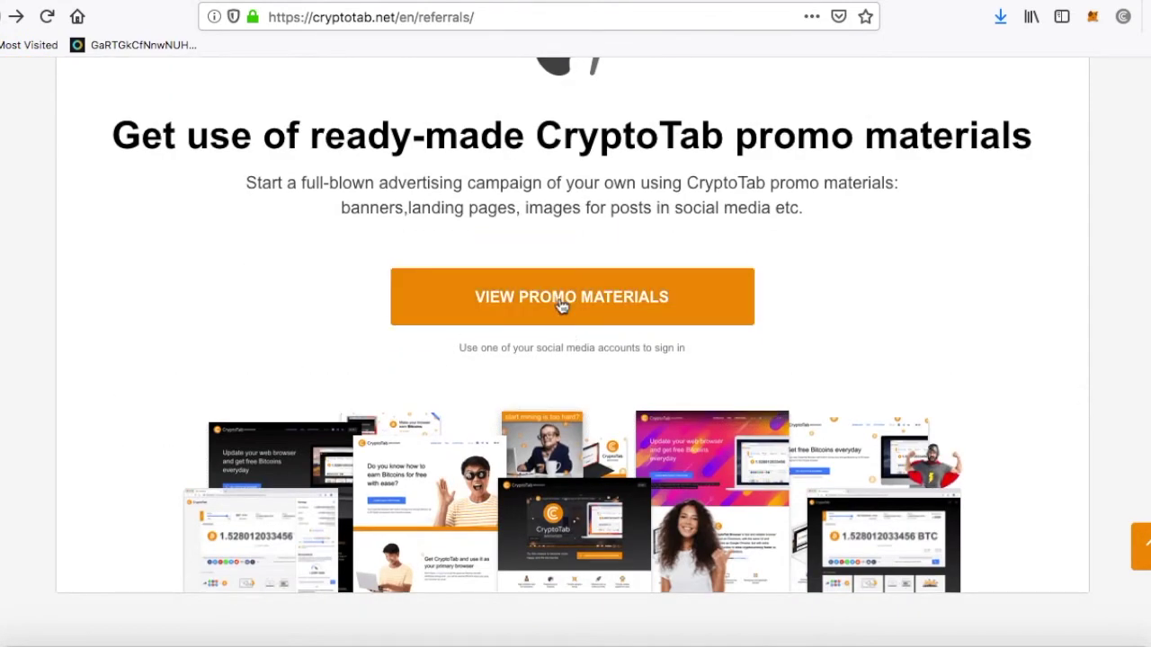
left_click(561, 306)
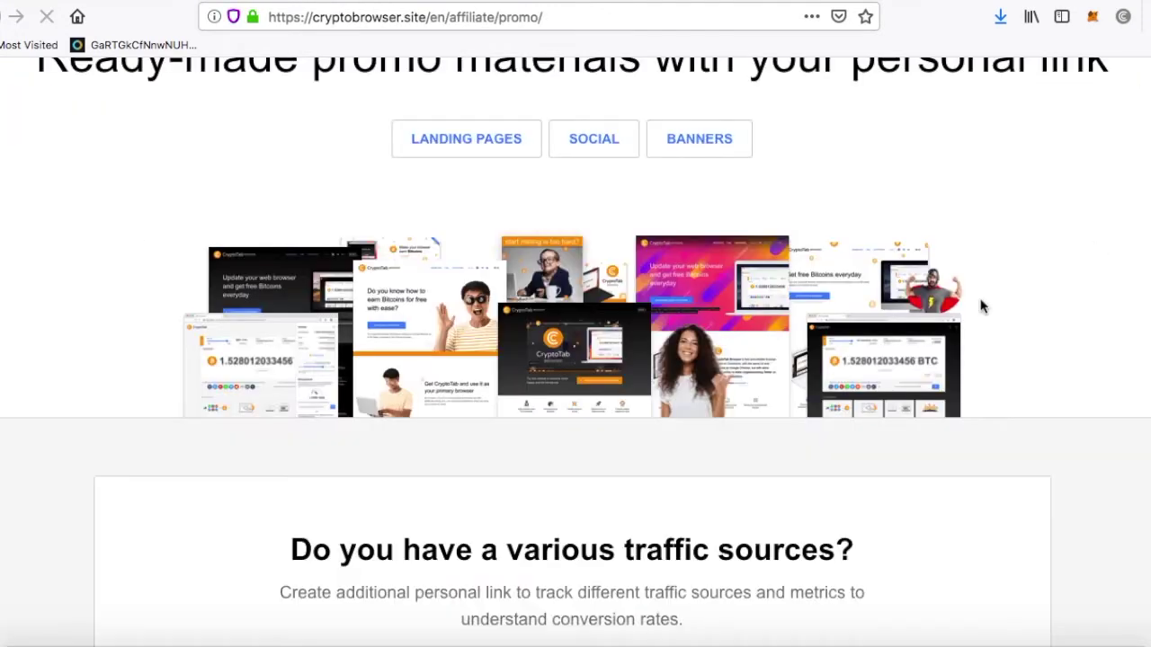
scroll(981, 306, "down", 1)
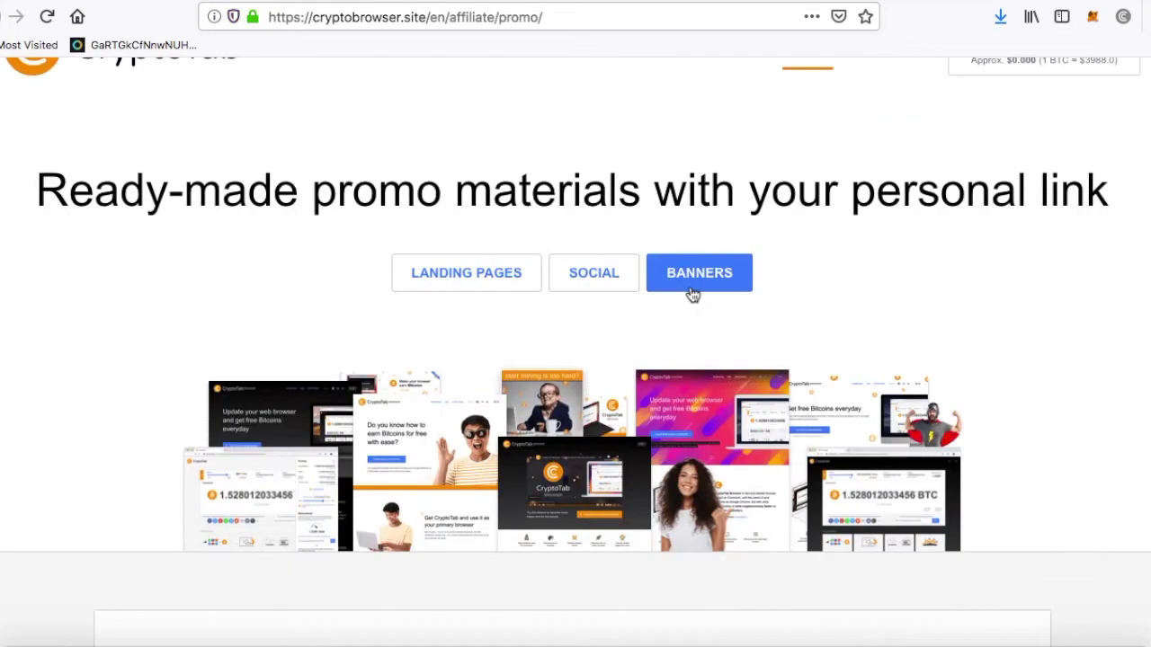
left_click(692, 289)
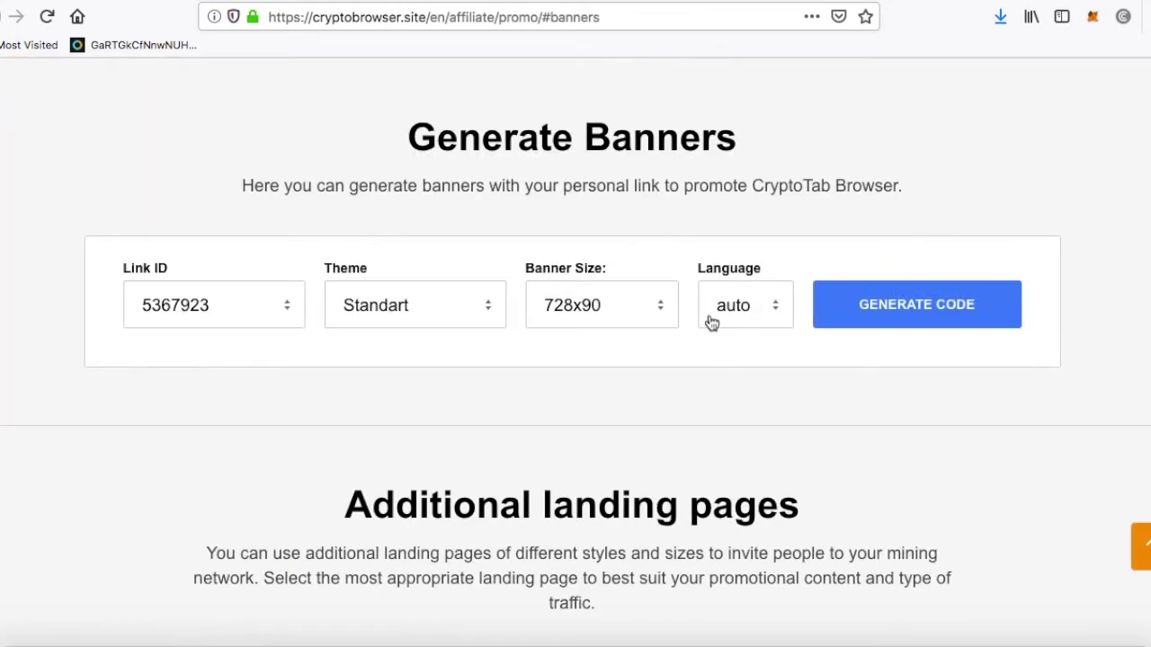
- Set the banner size to 468x60 and generate the banner code
left_click(591, 316)
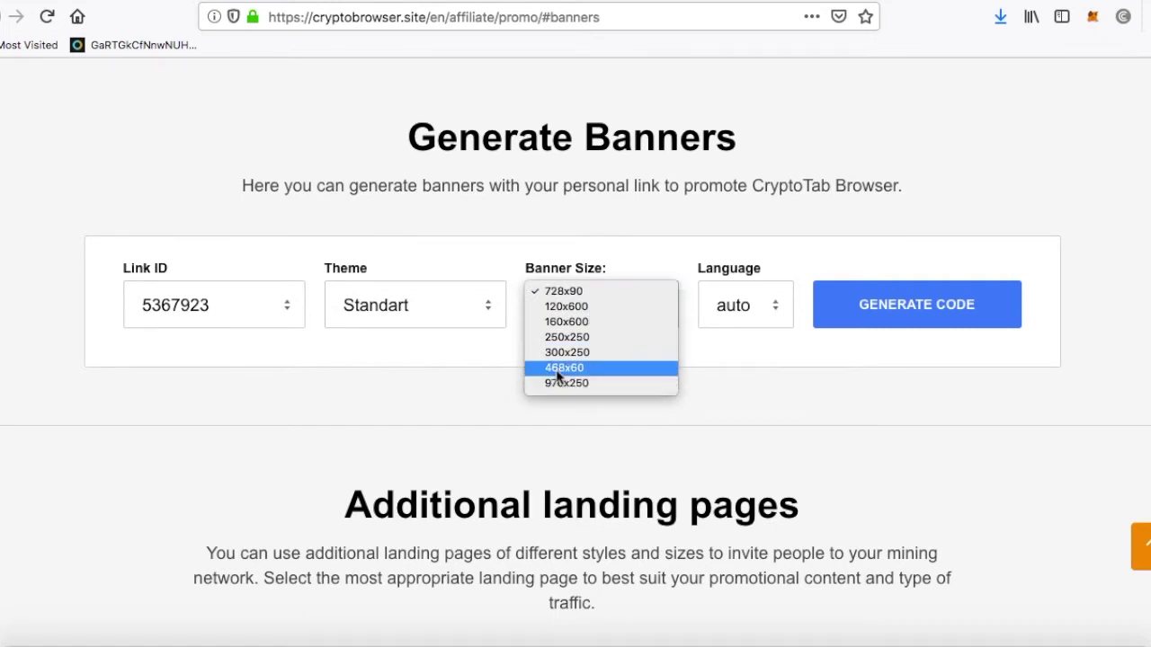
left_click(557, 369)
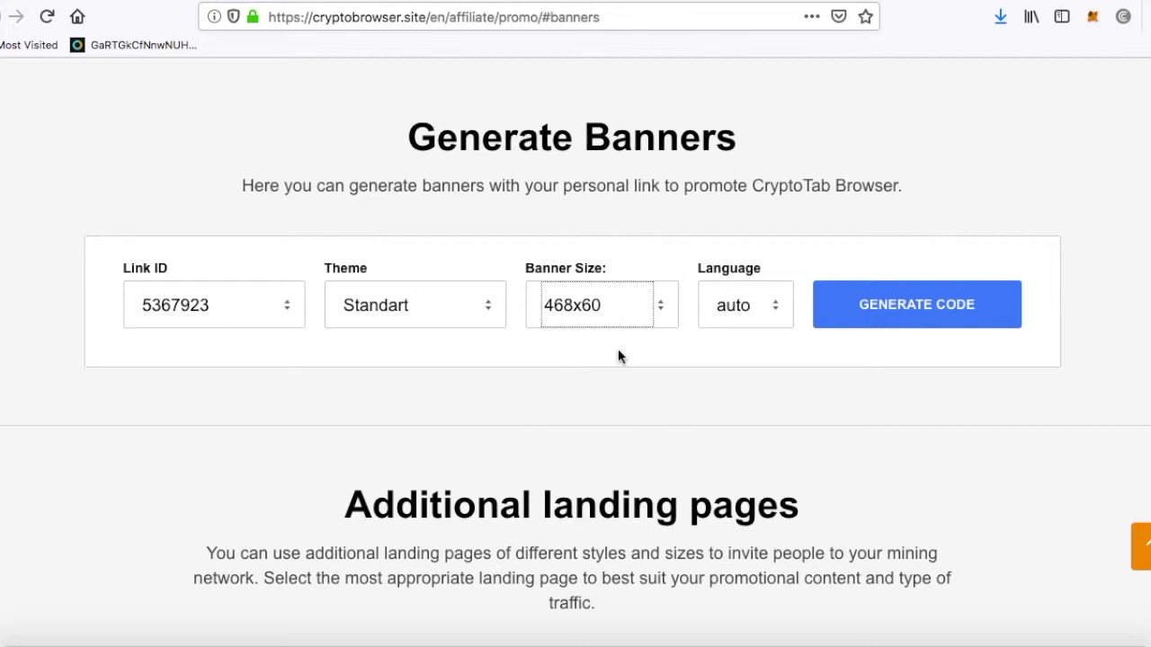
left_click(900, 317)
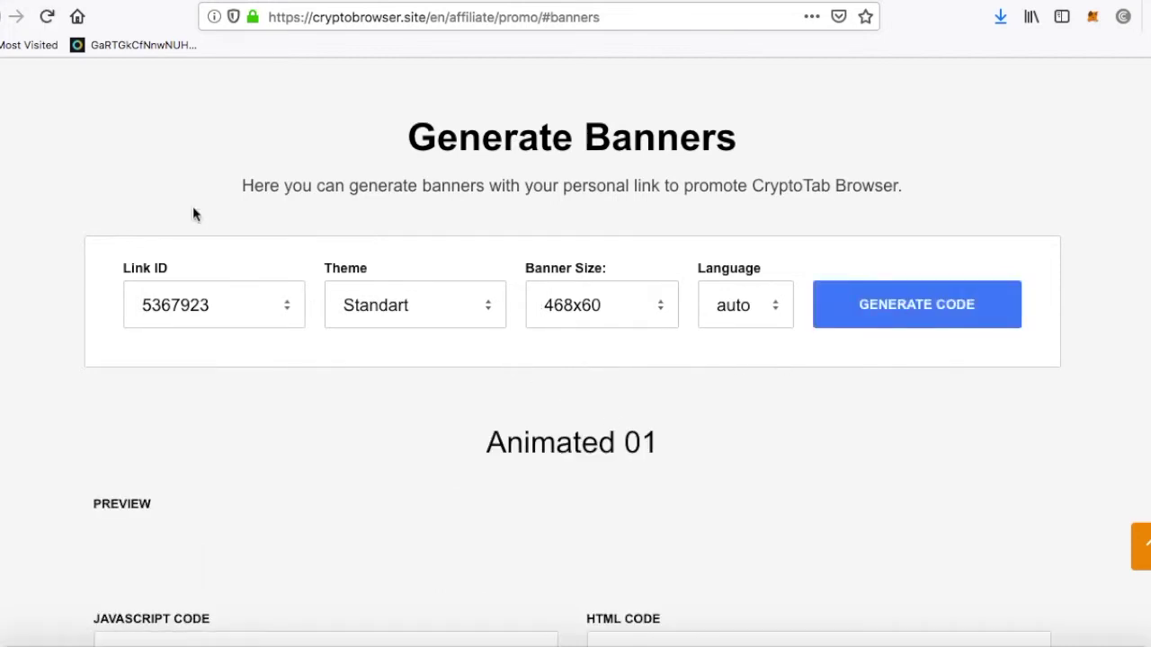
- Look through the previews and codes of the generated 468x60 banners, from Animated 01 to Banner 01
scroll(193, 213, "down", 3)
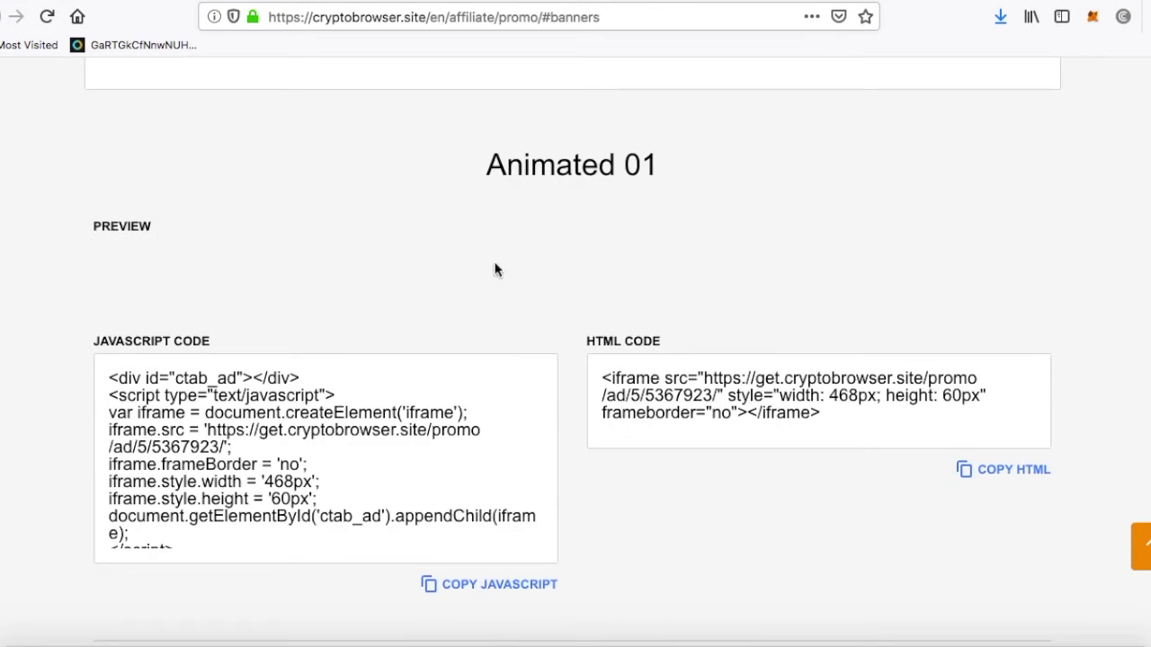
scroll(561, 244, "down", 5)
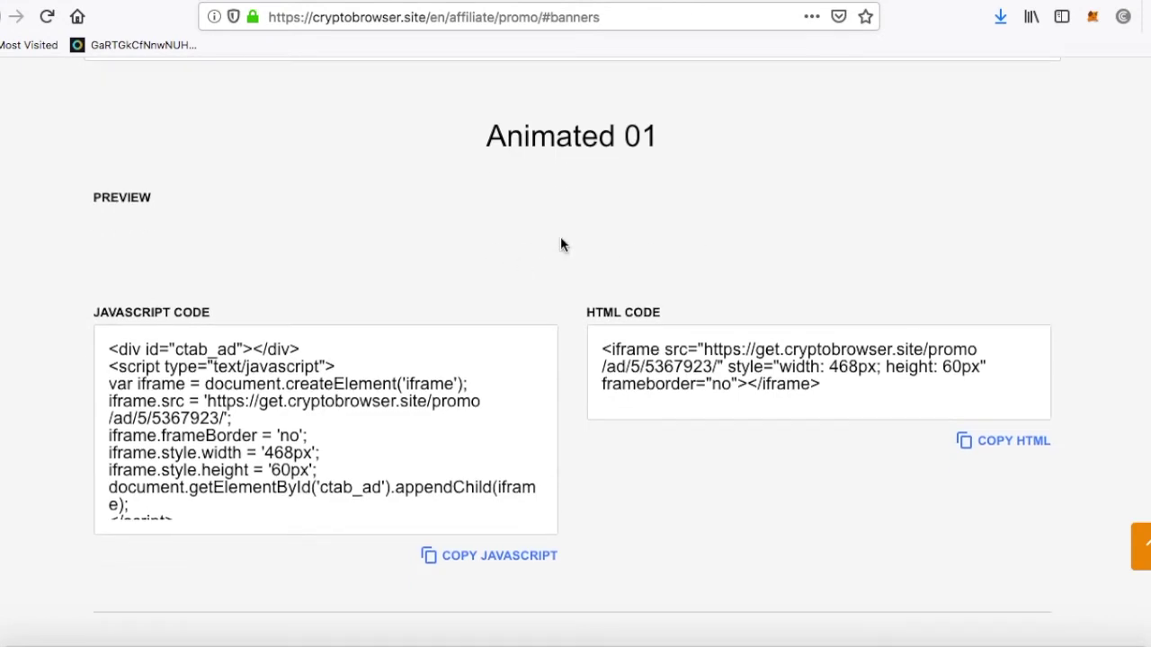
scroll(561, 243, "down", 1)
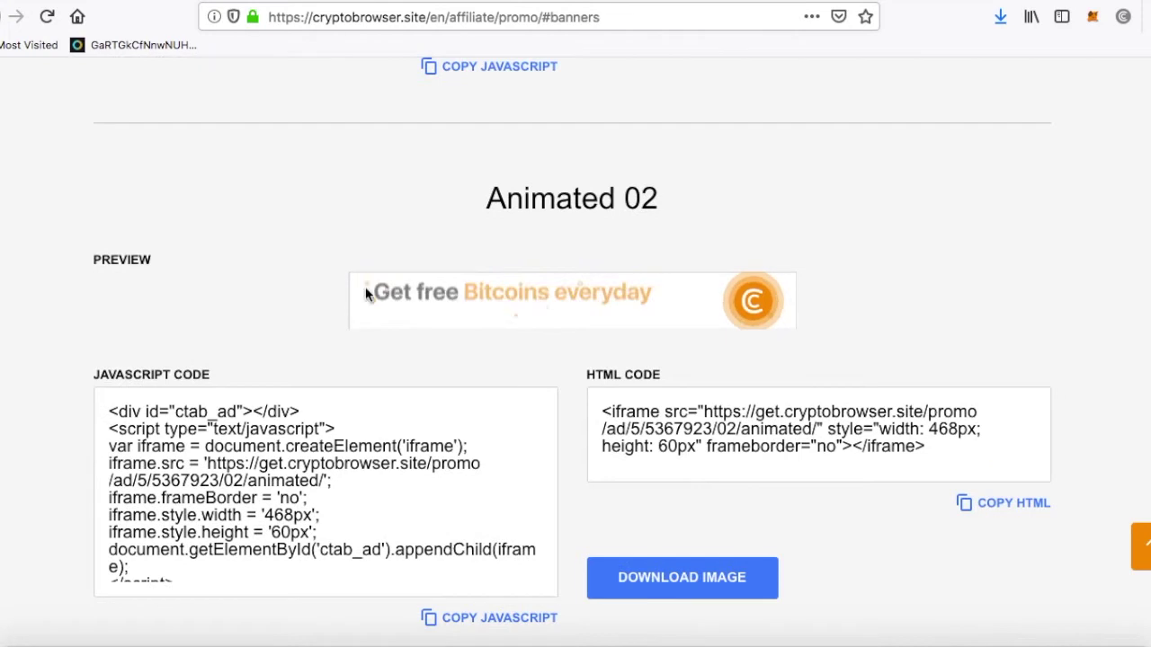
scroll(704, 201, "down", 2)
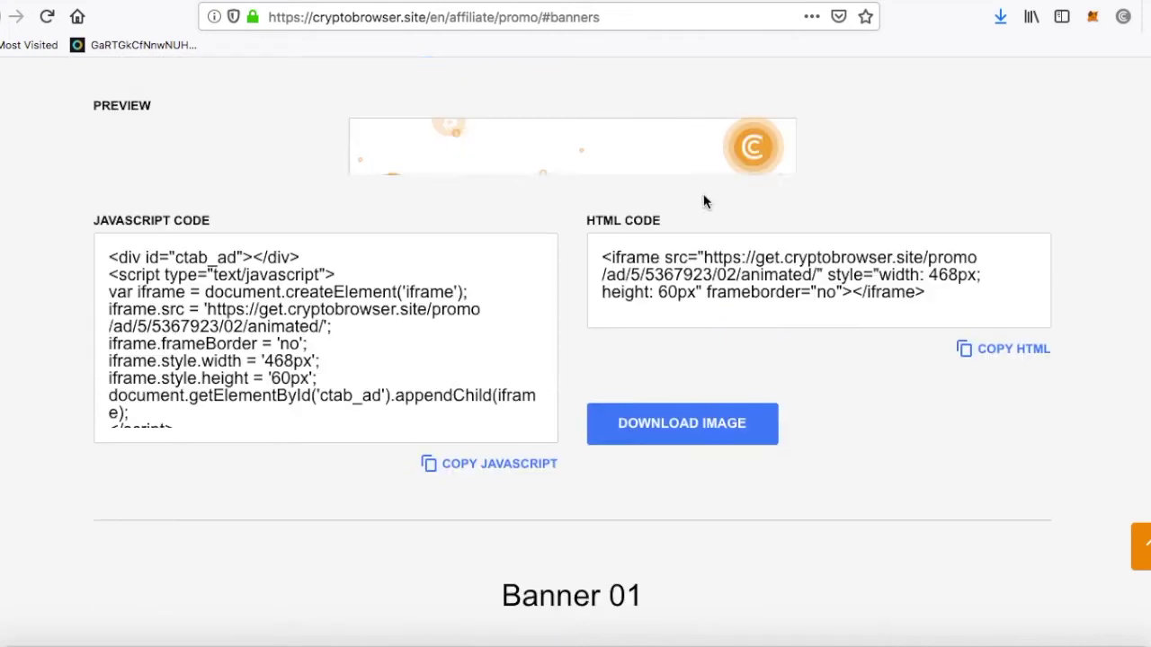
scroll(580, 256, "down", 1)
scroll(580, 256, "down", 1)
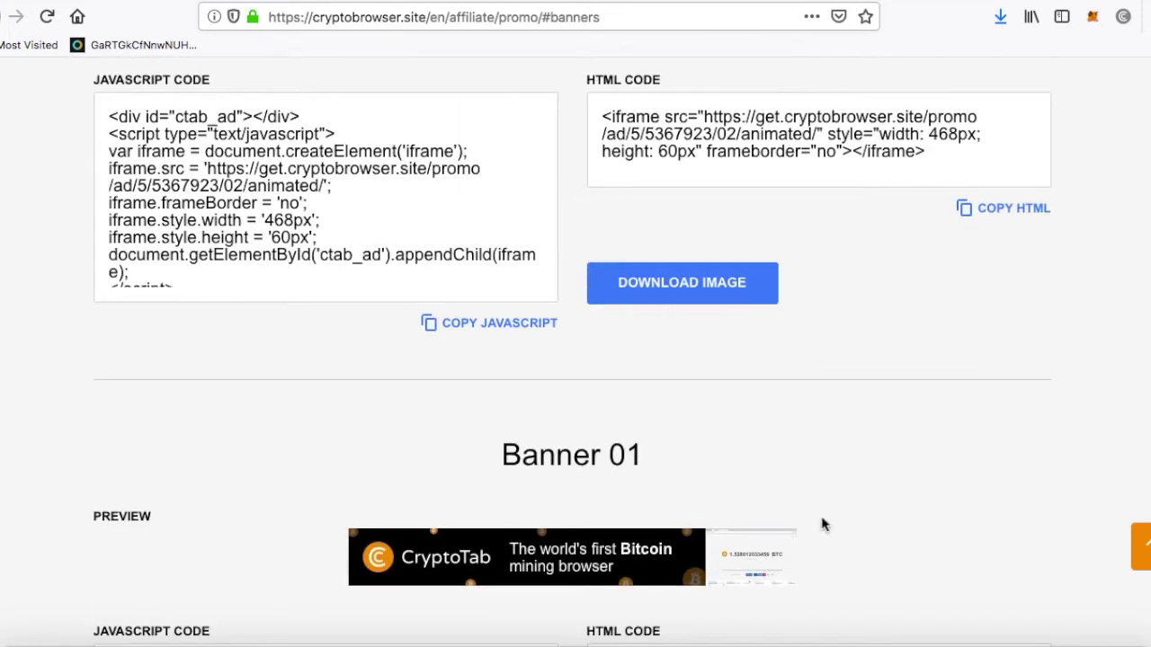
scroll(561, 463, "down", 2)
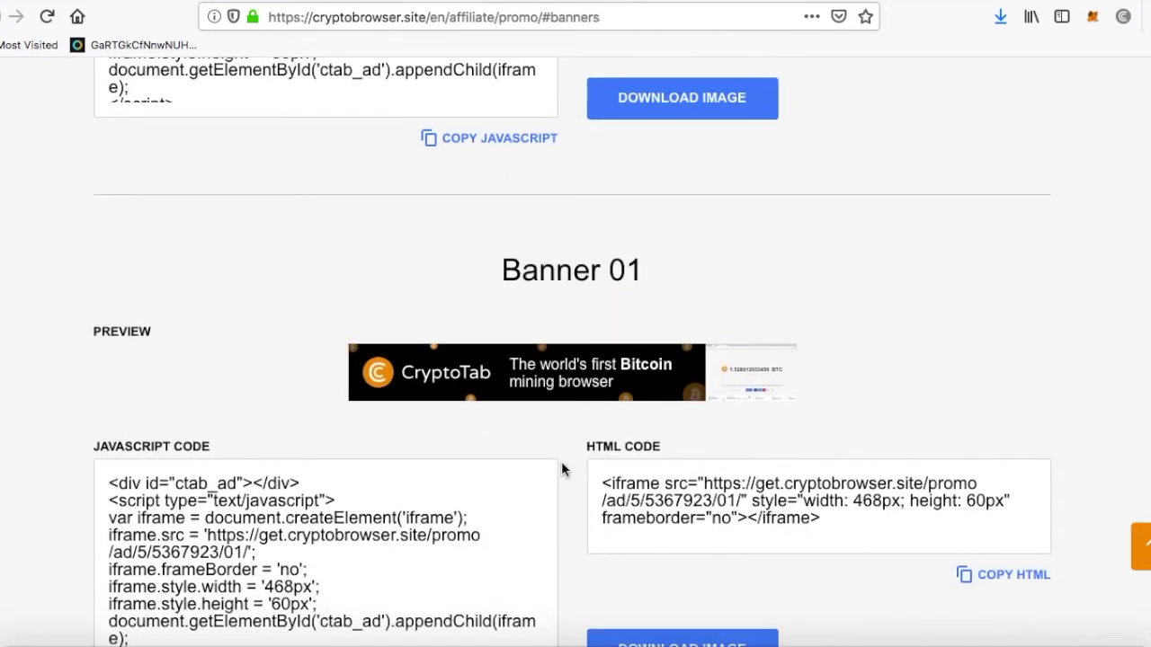
scroll(561, 463, "down", 1)
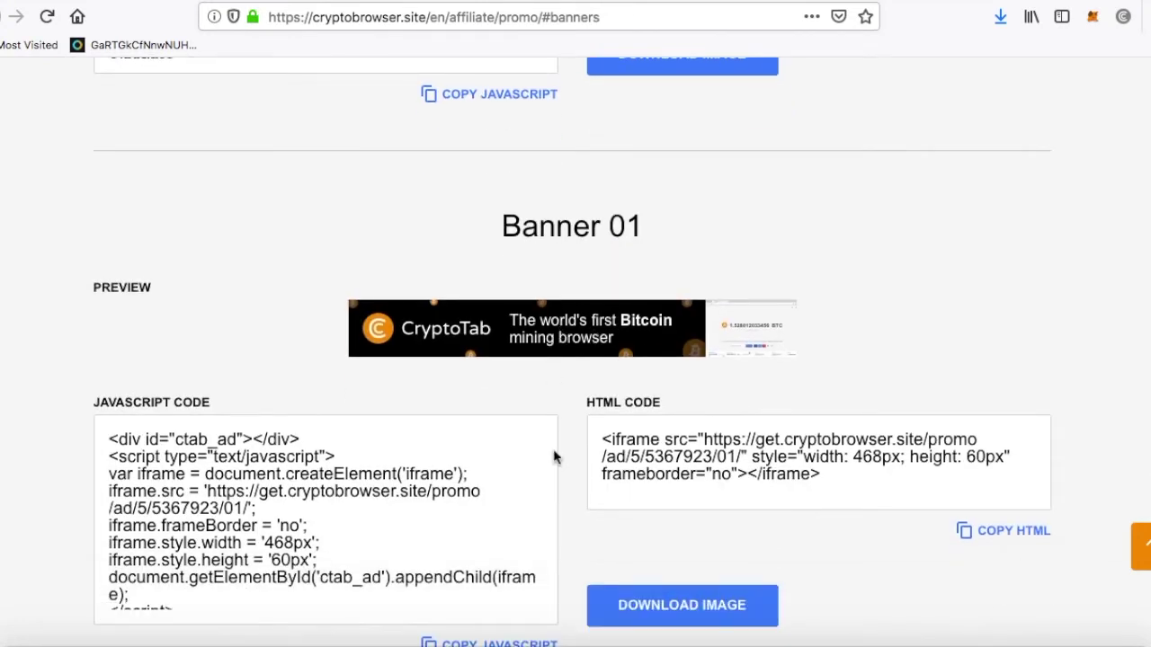
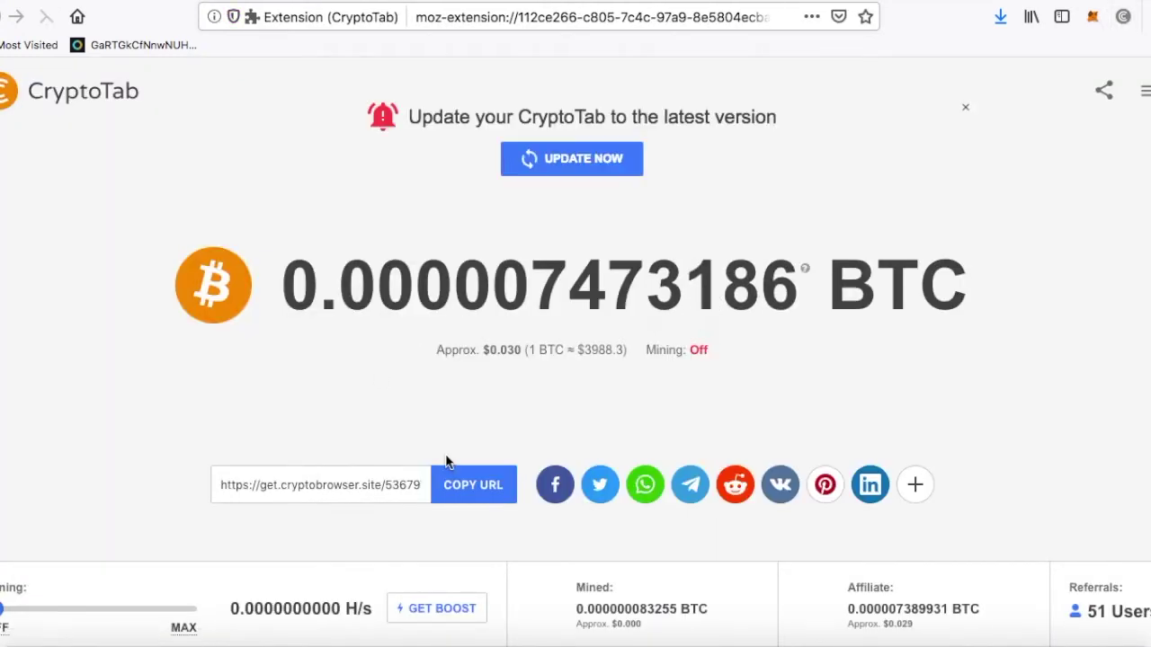
- Copy the referral URL from the CryptoTab extension page
left_click(456, 491)
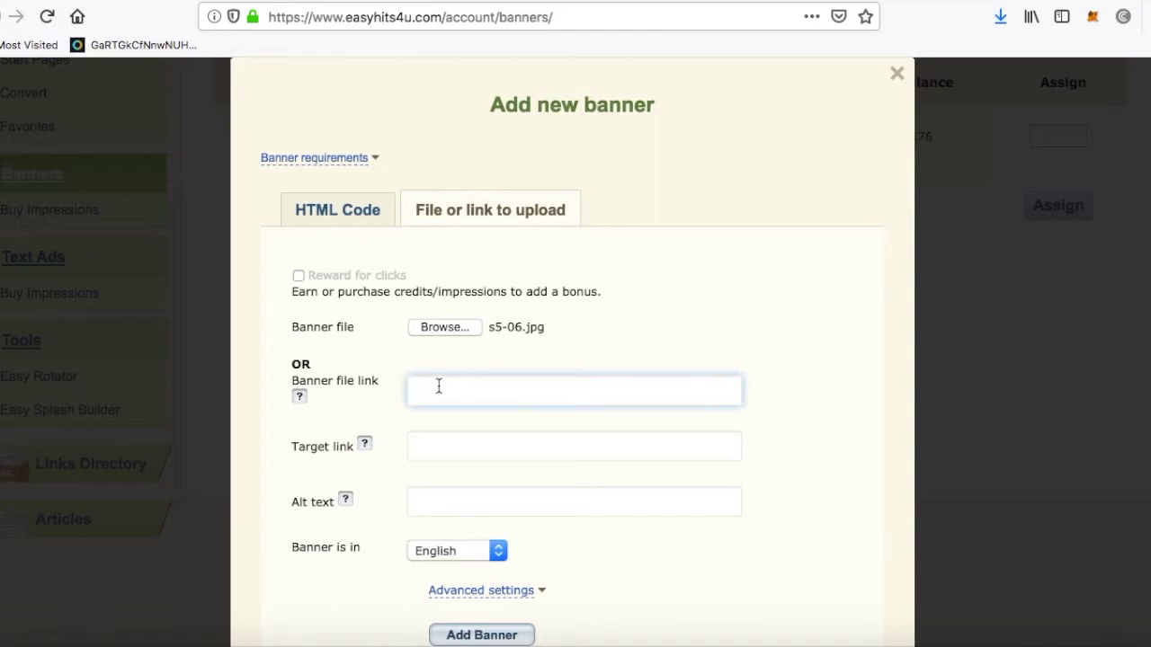
right_click(439, 384)
left_click(466, 456)
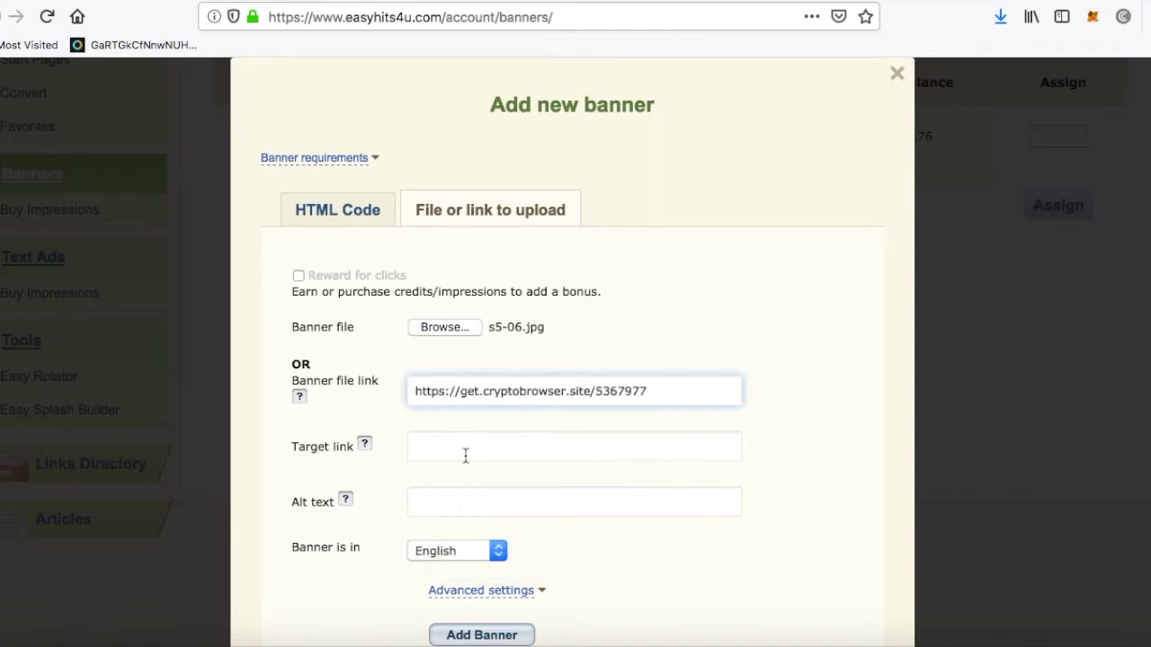
scroll(466, 455, "down", 1)
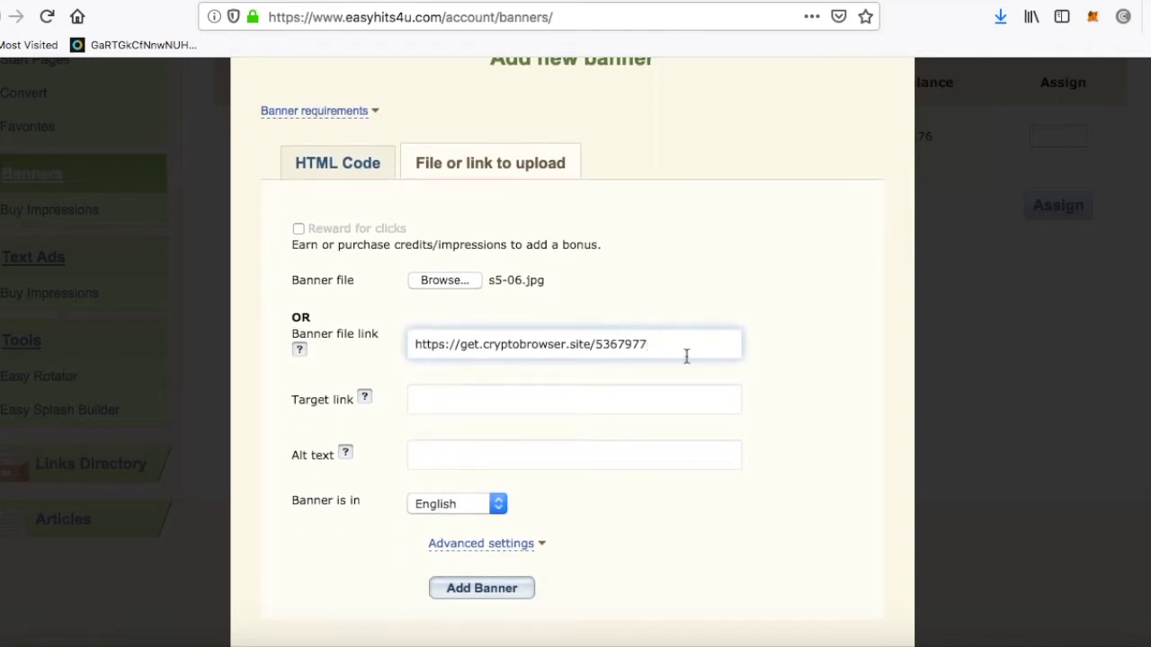
left_click_drag(642, 345, 334, 345)
key("BackSpace")
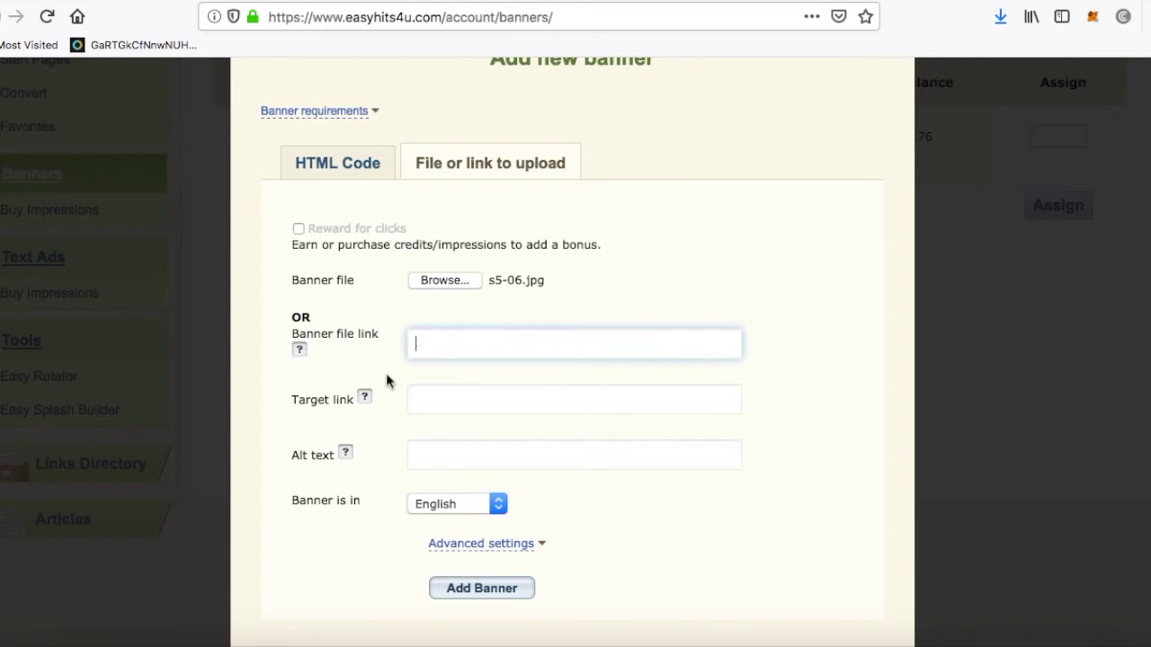
- Paste the copied referral link as the new banner's target link and set the alt text to "CryptoTab Browser that mines BTC"
right_click(435, 395)
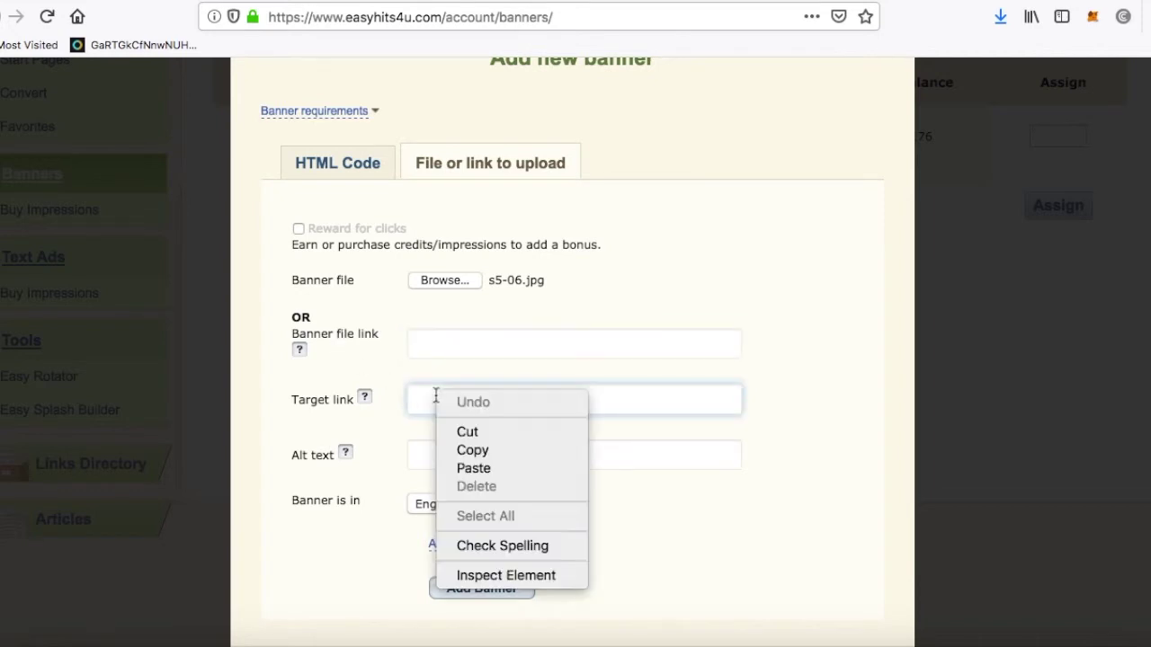
left_click(477, 468)
scroll(593, 445, "down", 1)
left_click(495, 436)
type("C")
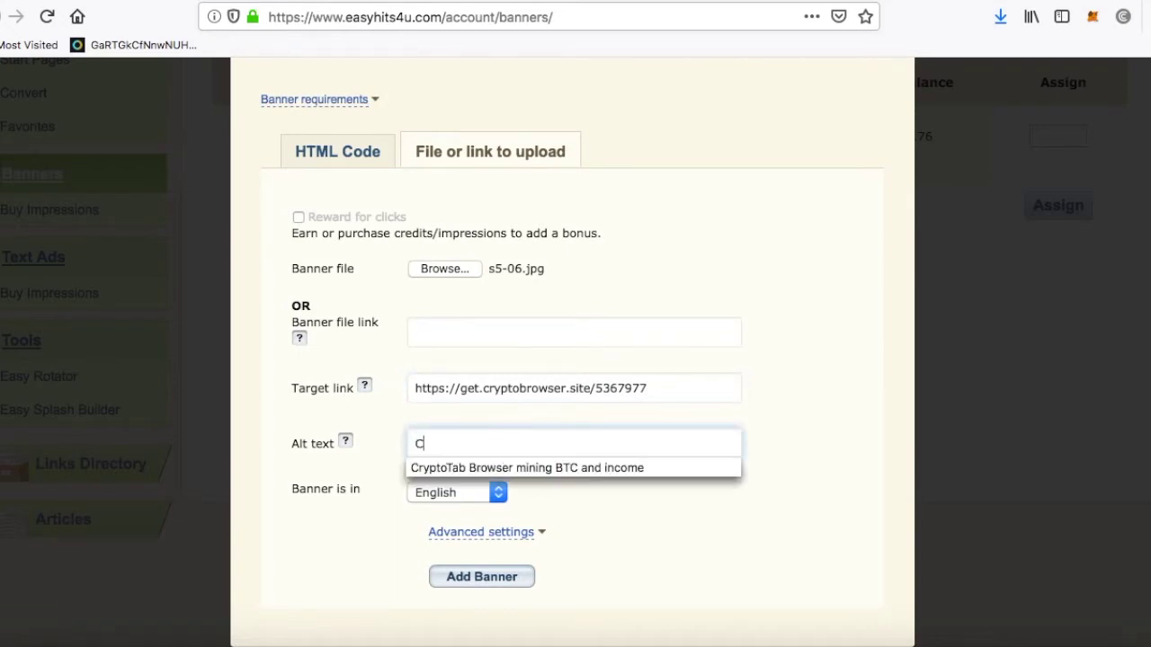
key("Down")
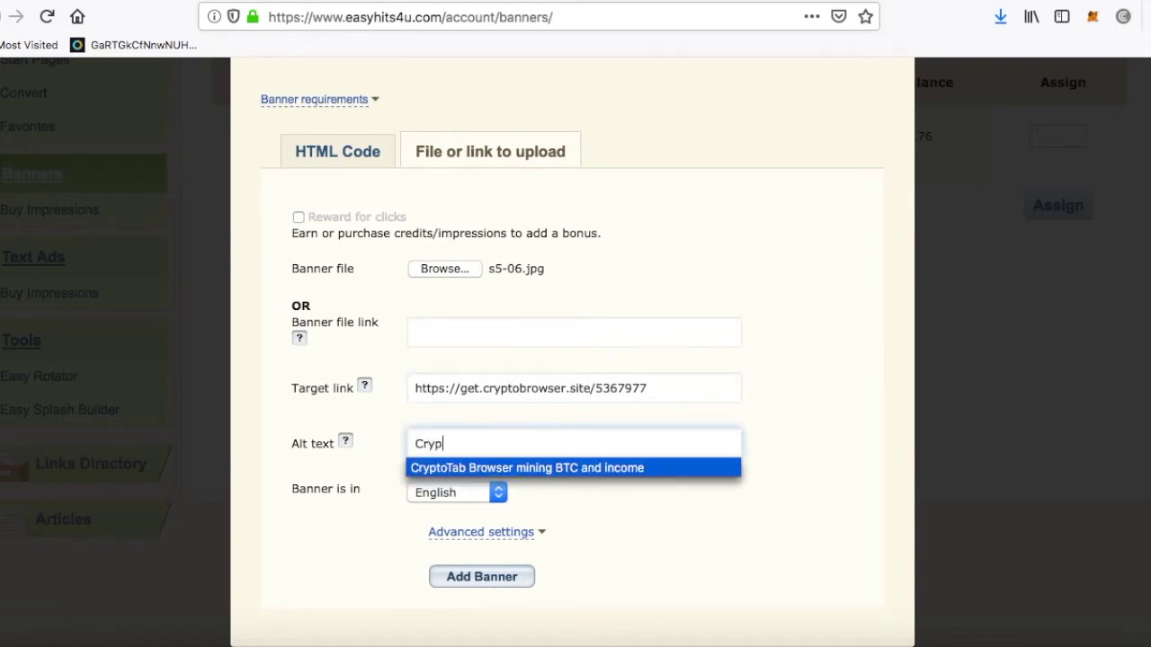
type("ryp")
key("Return")
key("BackSpace")
key("BackSpace")
key("BackSpace")
key("BackSpace")
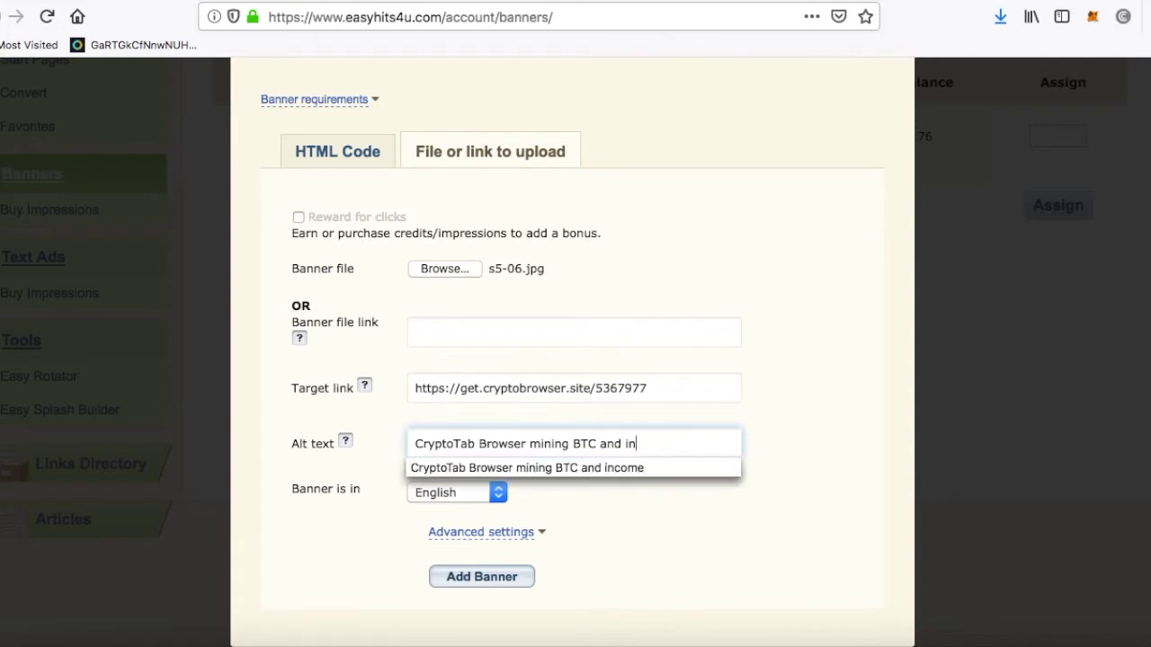
key("BackSpace")
key("BackSpace")
key("BackSpace")
key("BackSpace")
key("BackSpace")
key("BackSpace")
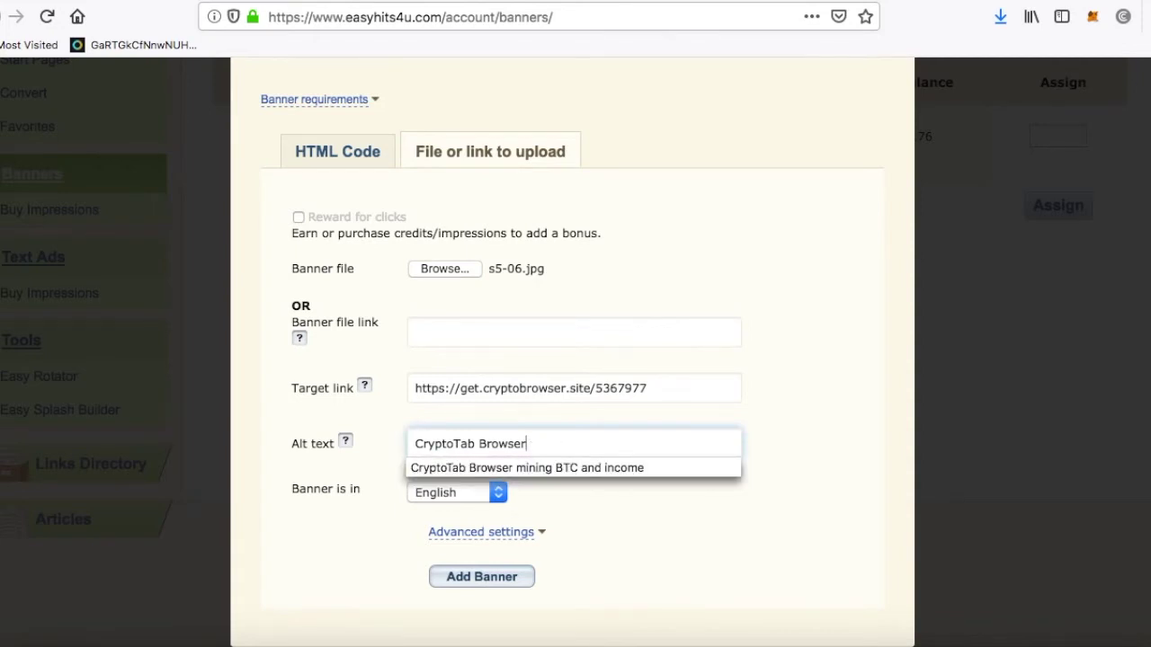
type("that mines BTC")
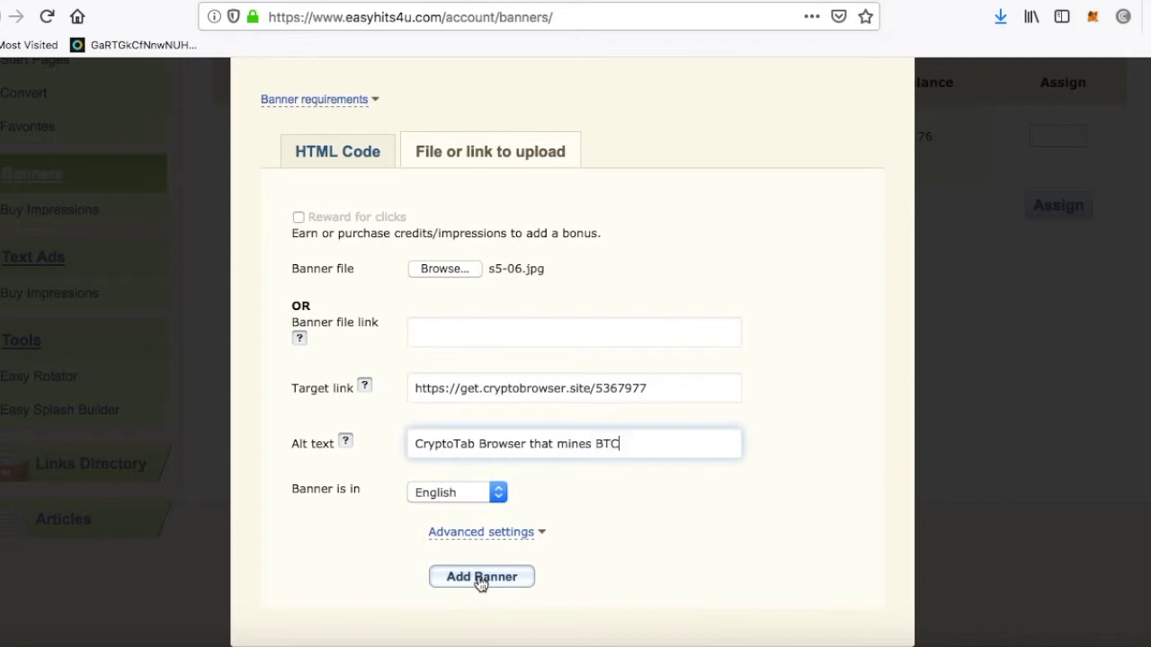
- Reveal the advanced settings, keep geo targeting on Worldwide with up to 1000 showings per day, and add the banner
left_click(527, 535)
scroll(604, 545, "down", 3)
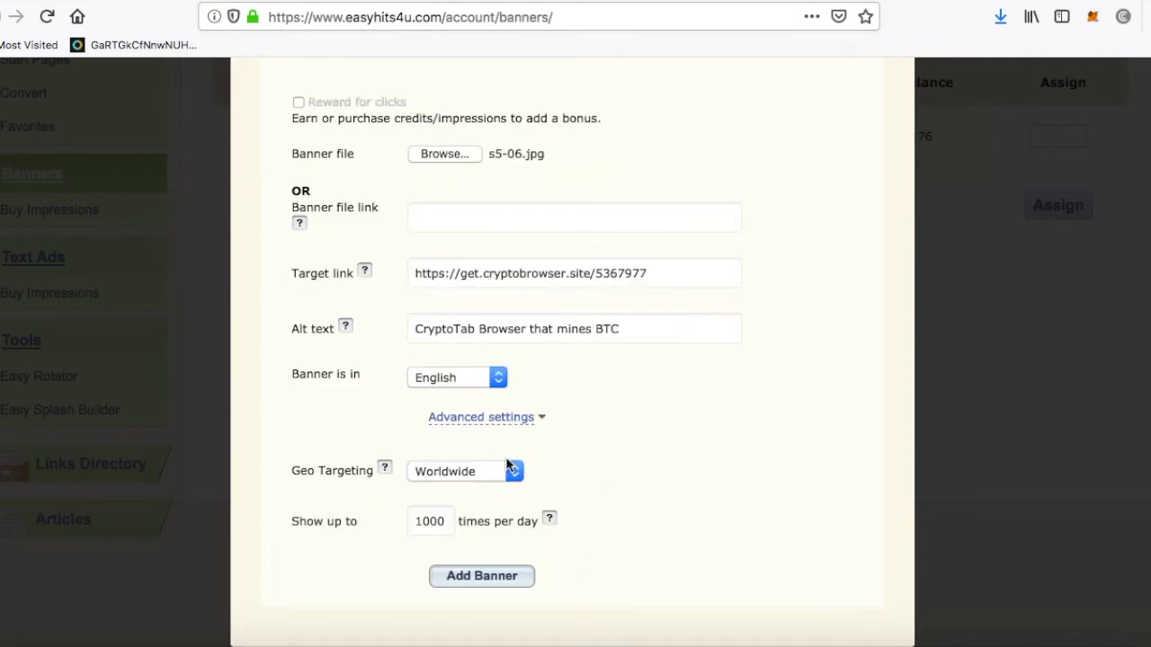
left_click(509, 474)
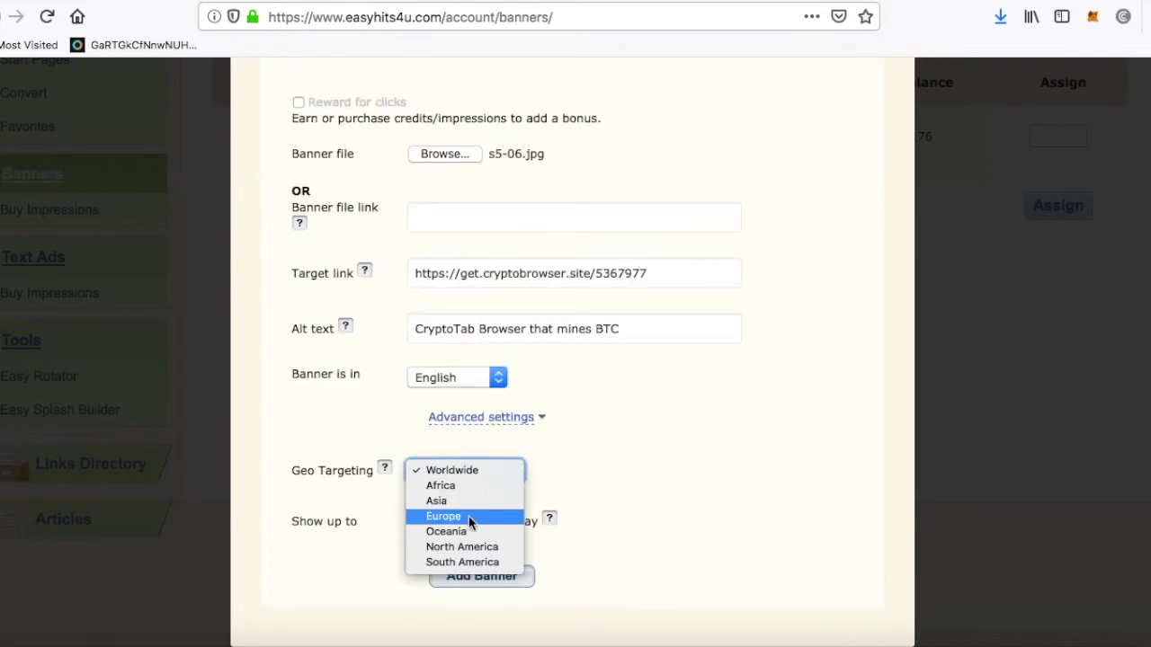
left_click(606, 446)
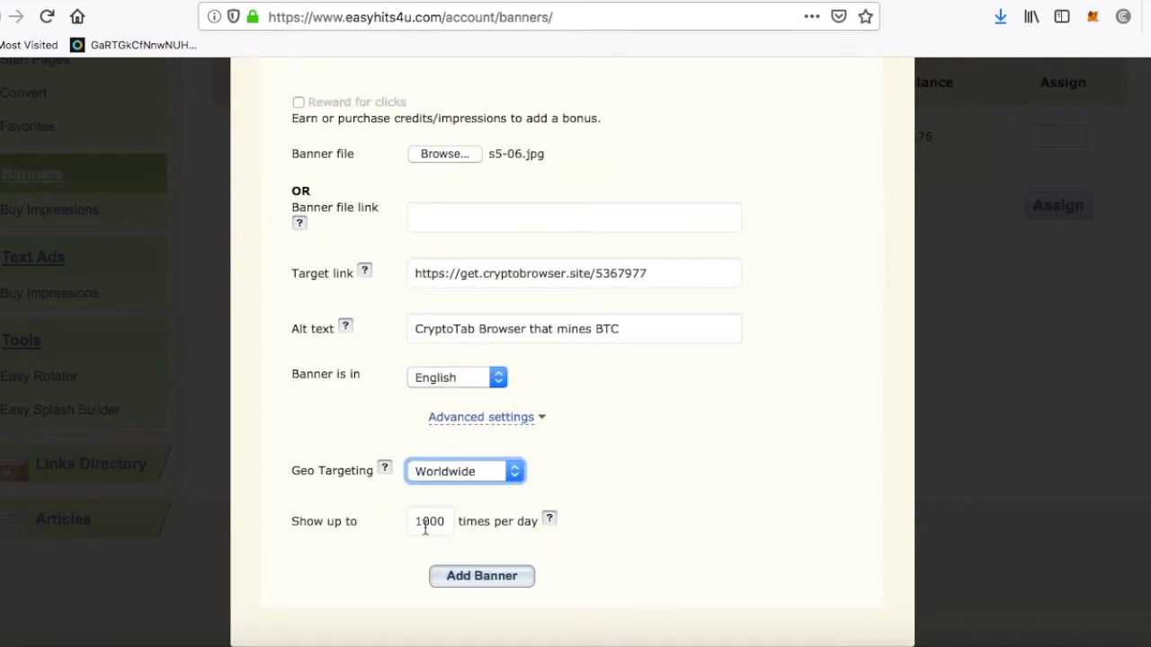
left_click(482, 580)
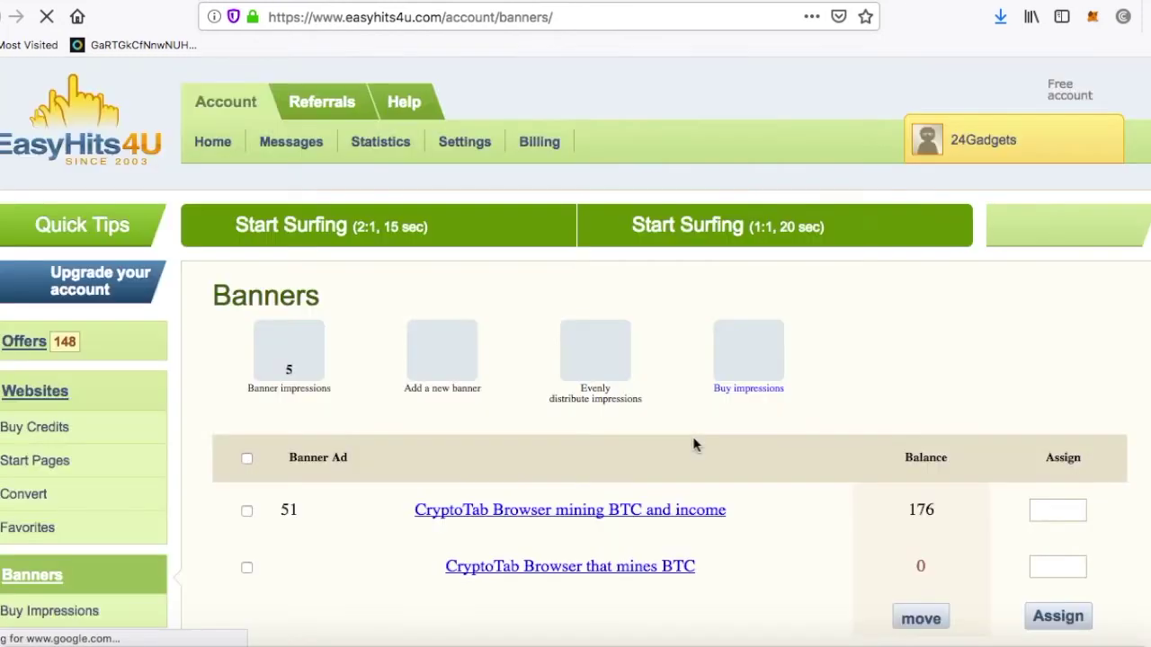
- Assign 5 banner impressions to the newly added white CryptoTab banner and check the banner list
scroll(693, 444, "down", 3)
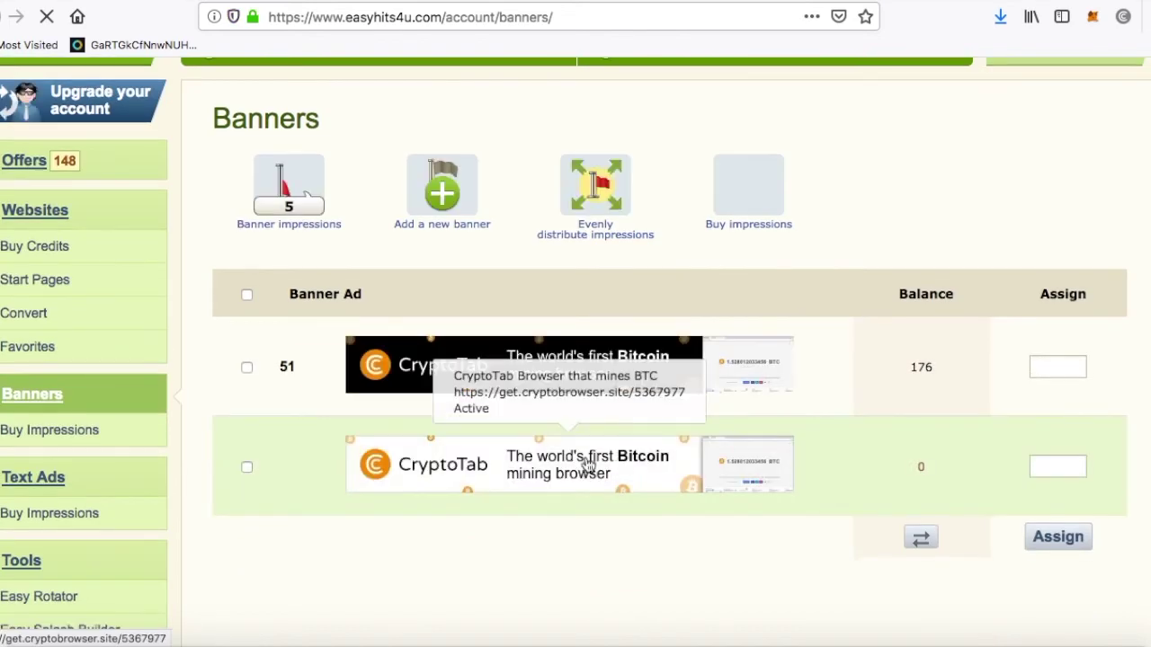
left_click(1045, 464)
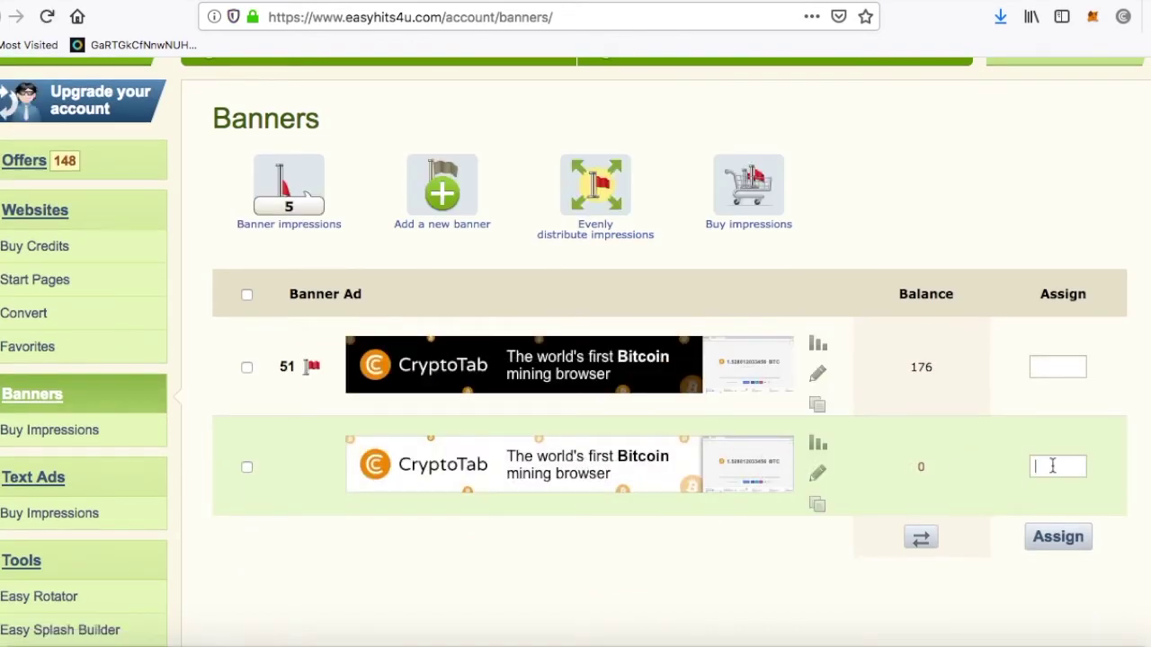
left_click(1070, 550)
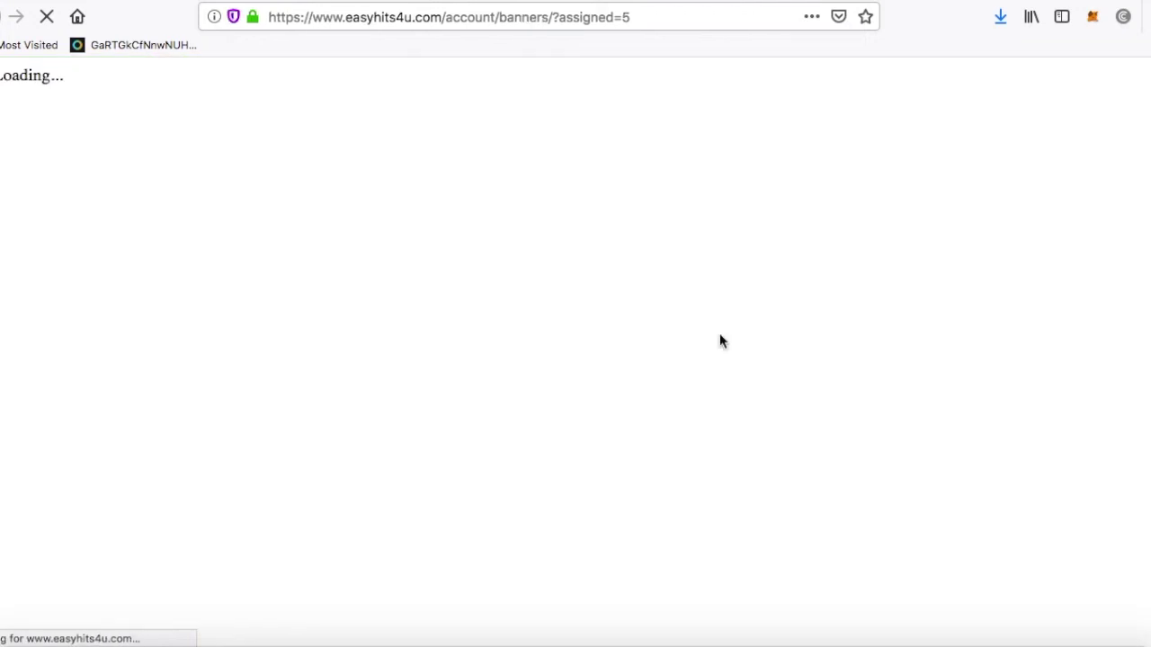
scroll(743, 449, "down", 2)
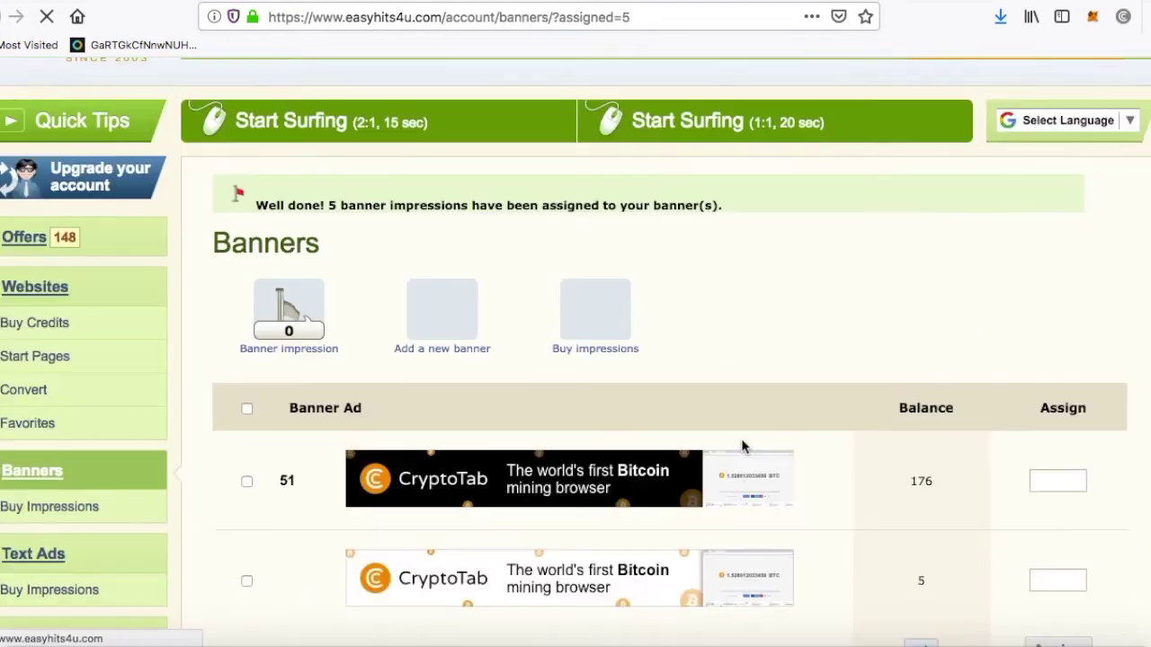
scroll(743, 449, "down", 4)
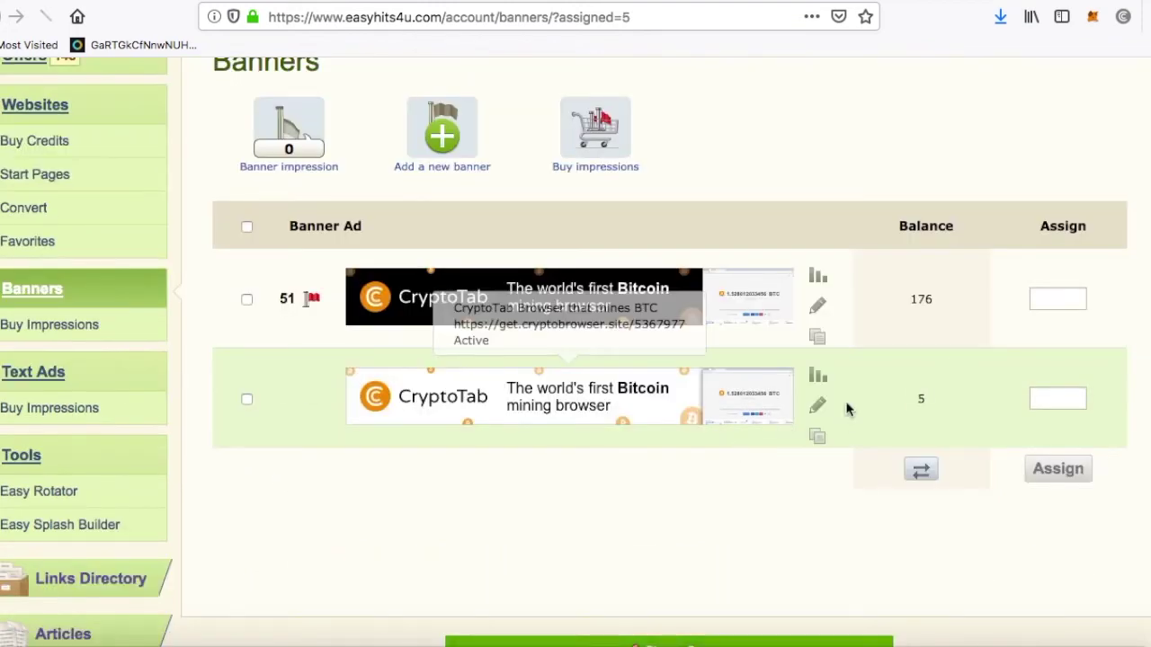
scroll(306, 539, "up", 6)
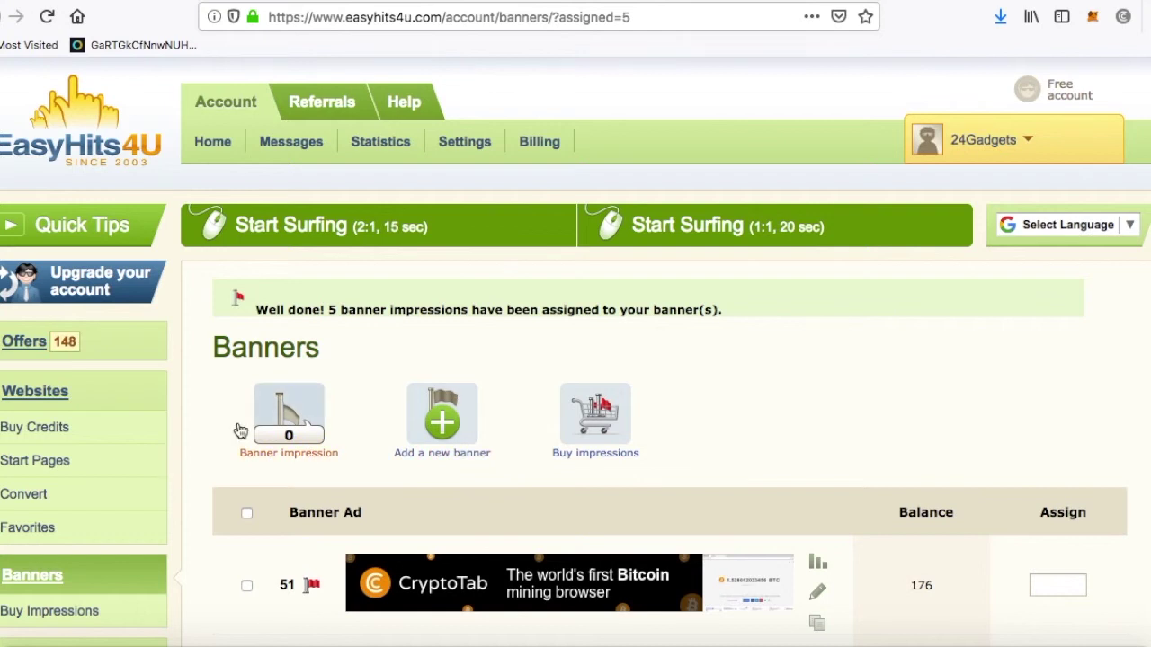
- Open the account's offers and choose the website review offer that rewards 100 banner impressions
left_click(25, 346)
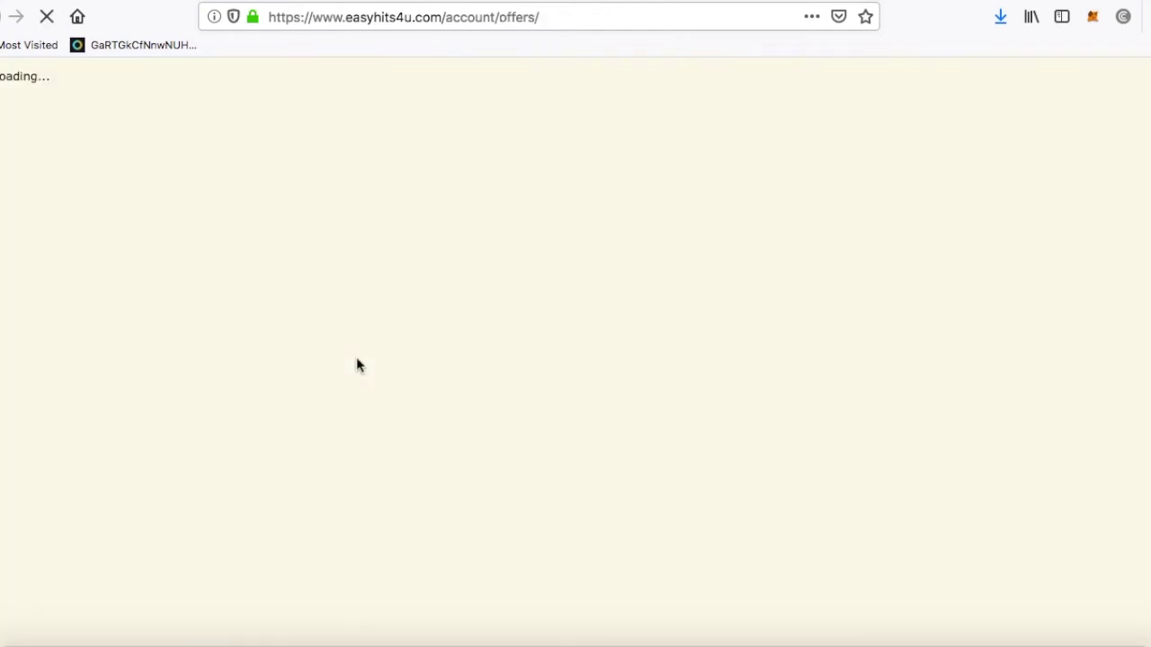
scroll(357, 365, "down", 5)
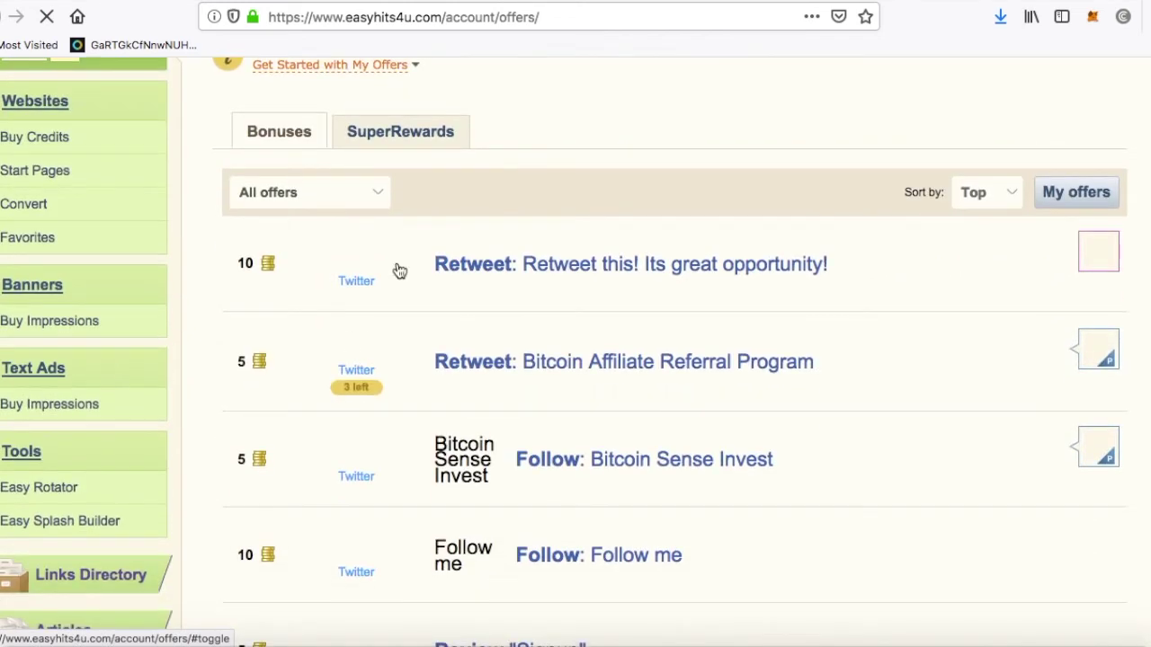
scroll(614, 434, "down", 3)
scroll(614, 434, "down", 7)
scroll(618, 435, "down", 6)
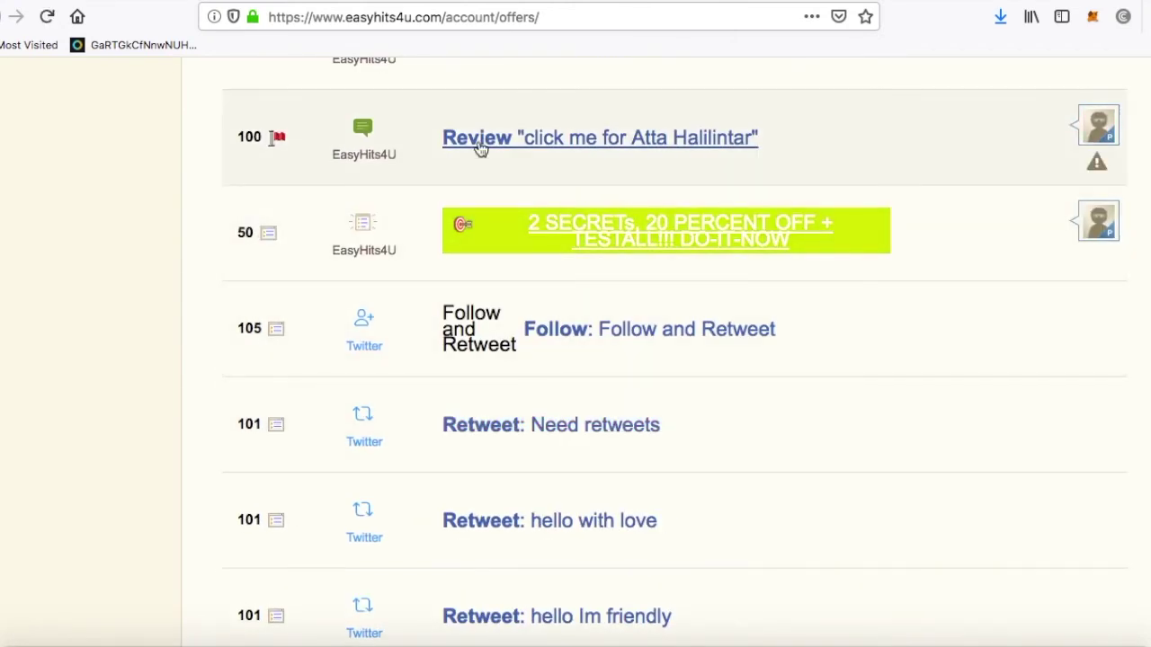
left_click(547, 141)
left_click(547, 141)
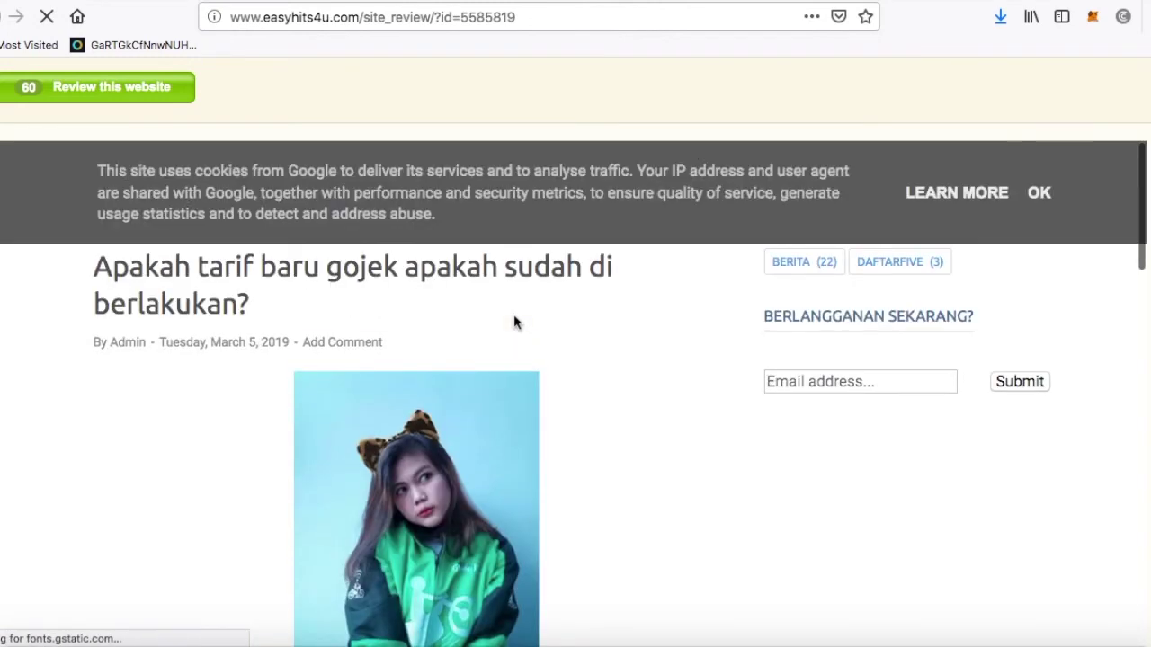
- Look over the website offered for review and open its reviews dialog
scroll(514, 322, "down", 3)
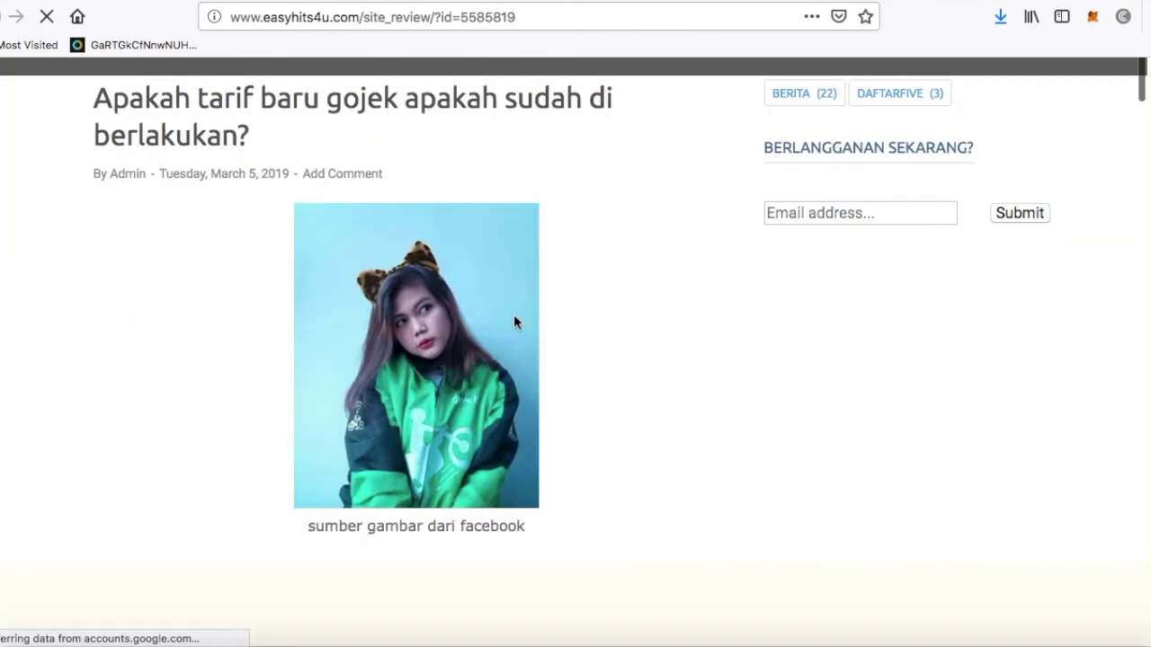
scroll(513, 321, "down", 10)
scroll(513, 321, "up", 15)
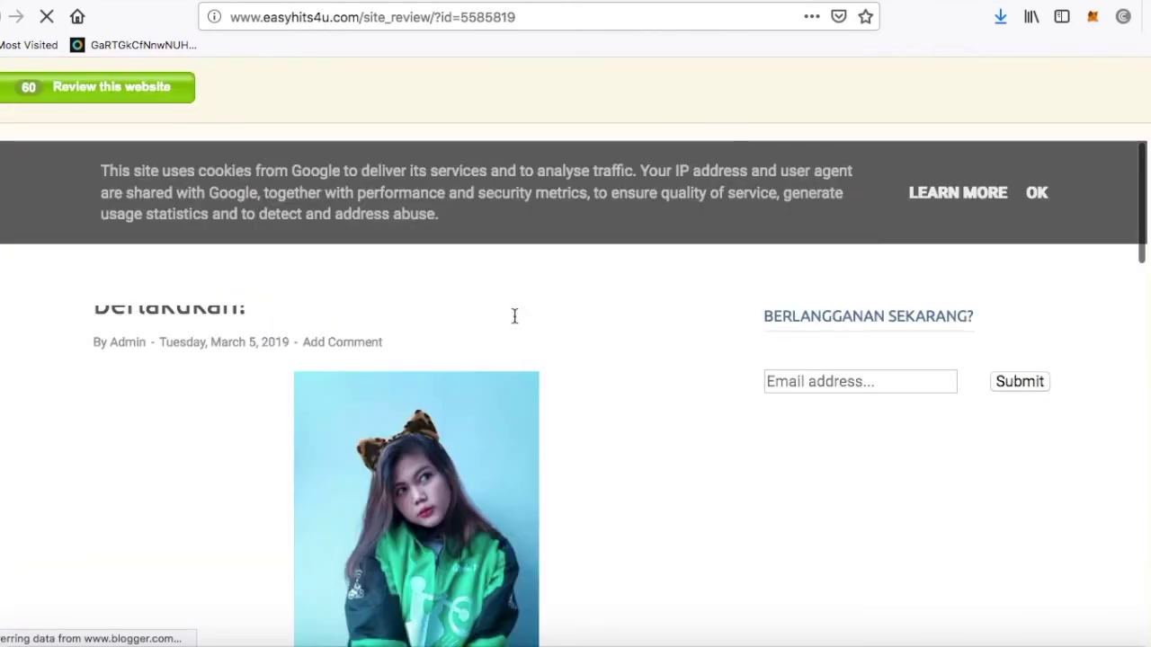
left_click(96, 93)
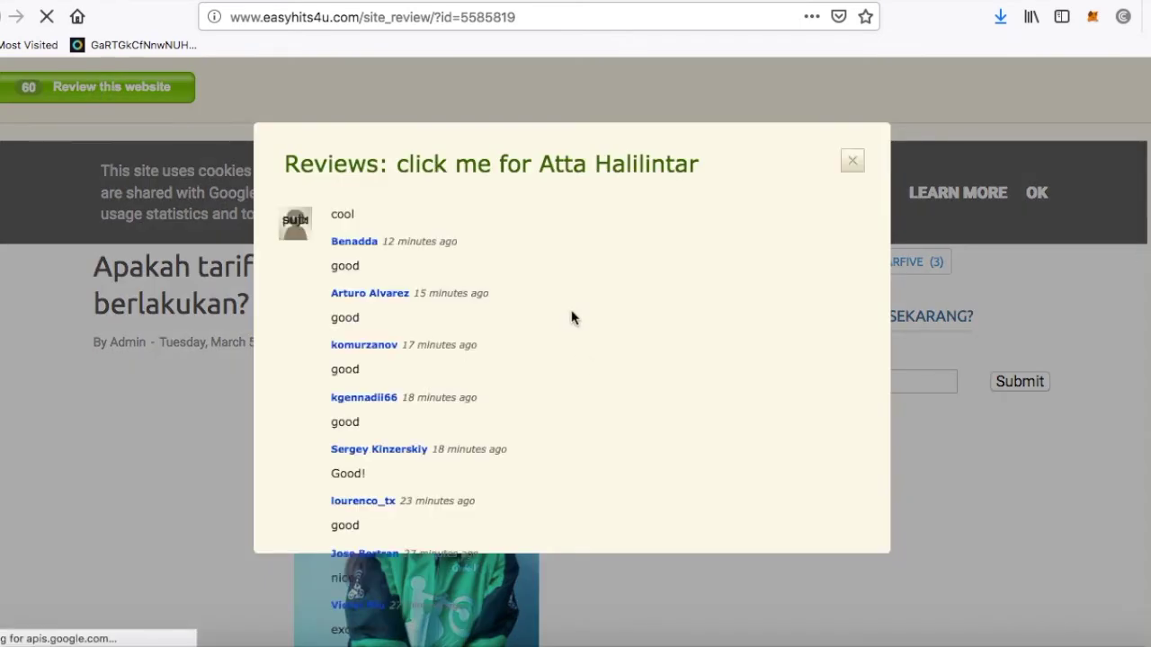
- Submit the review "Great content" for the offered website and close the reward confirmation
scroll(572, 316, "down", 2)
left_click(570, 406)
left_click(415, 149)
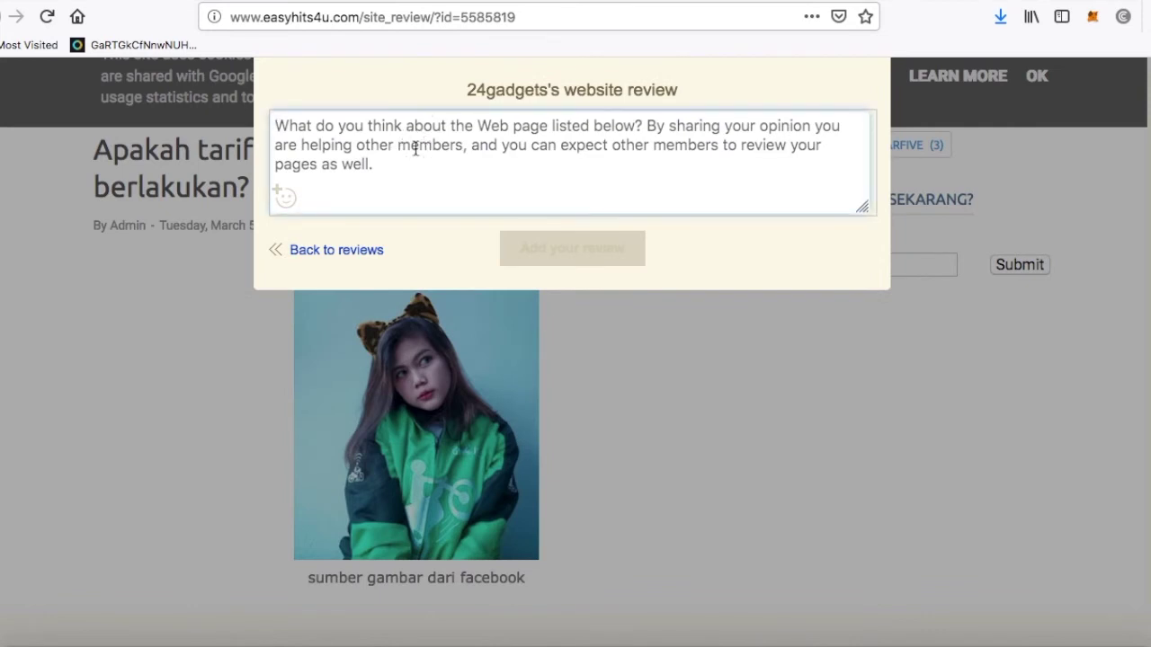
type("Great content")
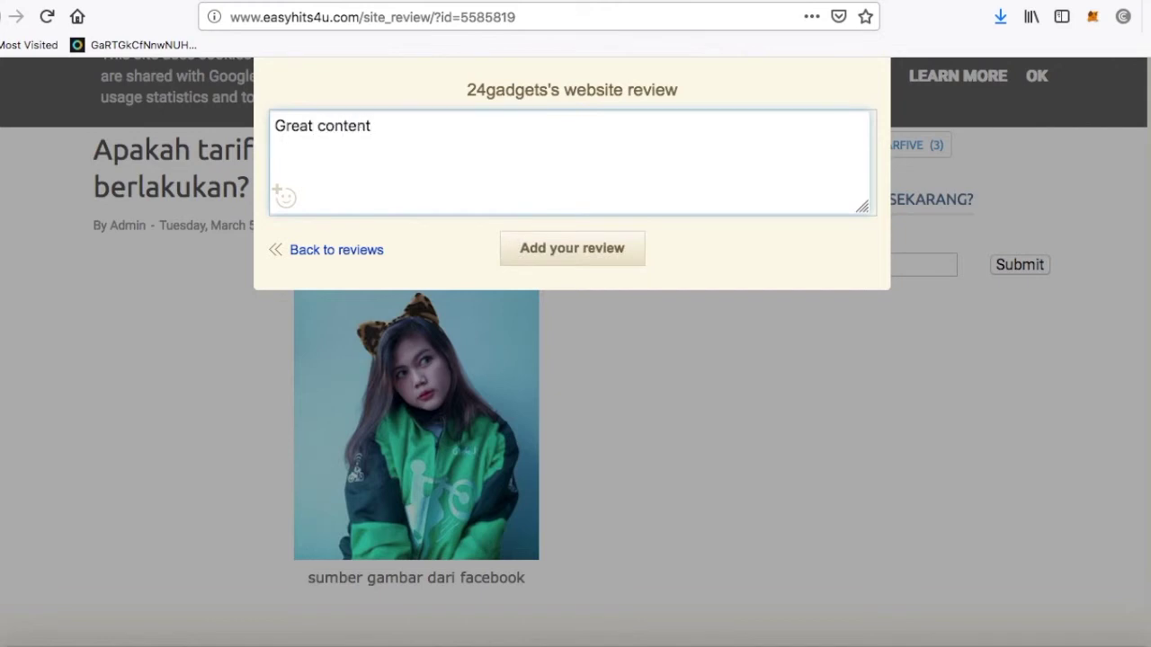
left_click(582, 254)
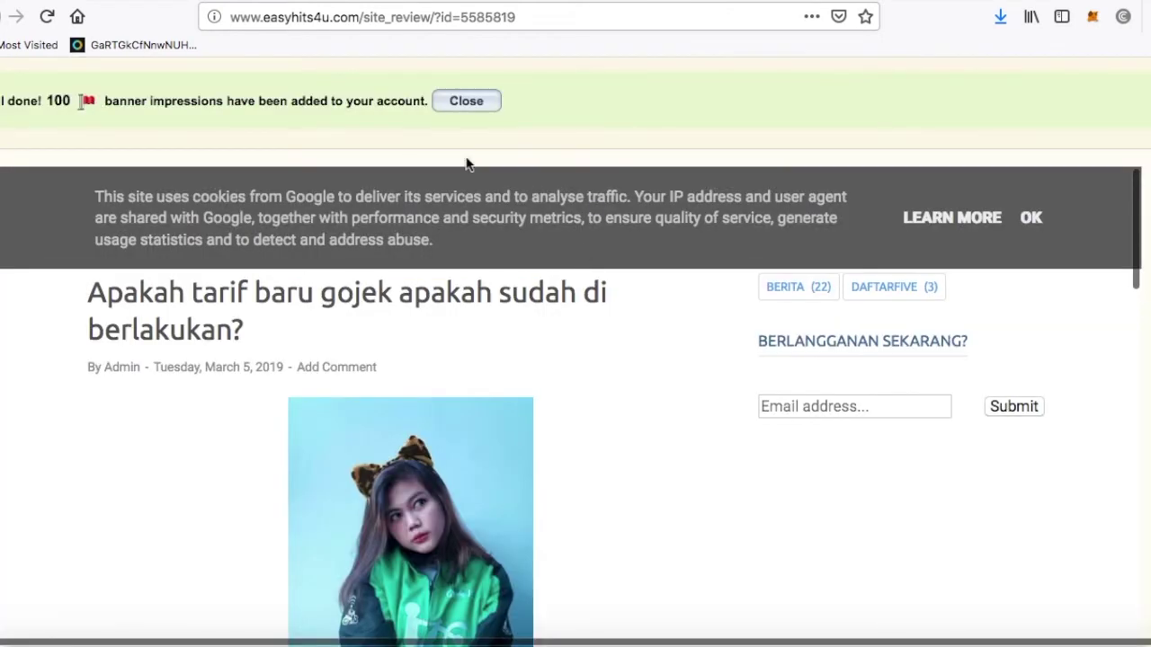
left_click(468, 103)
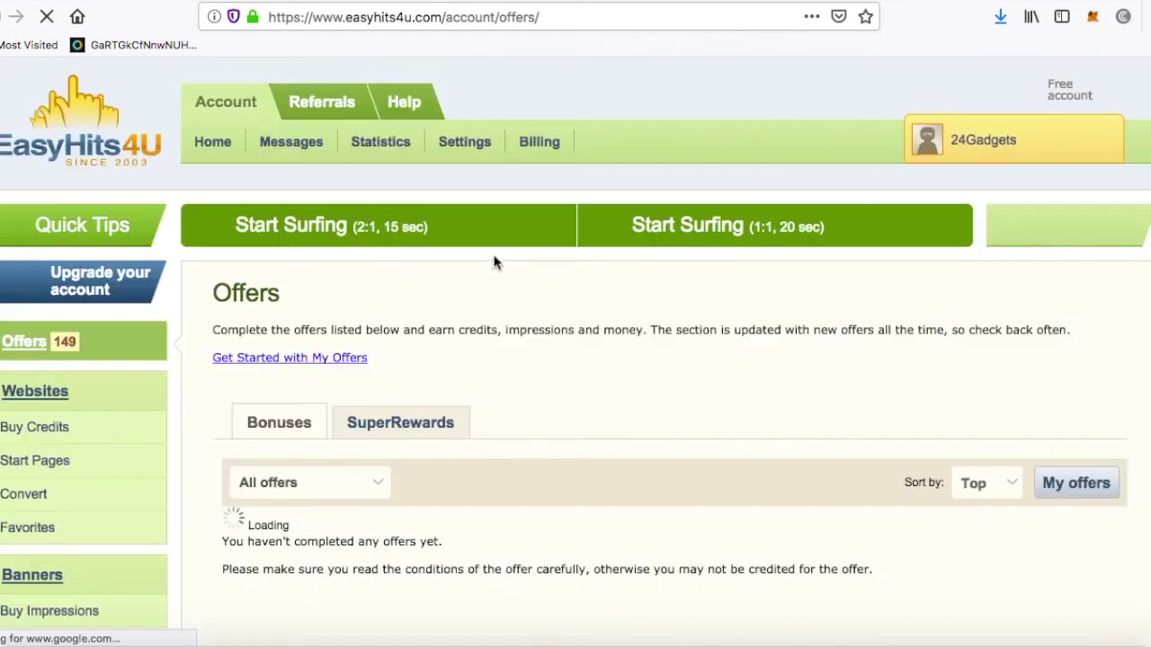
- Open the banner list and assign 50 banner impressions to the white CryptoTab banner
scroll(360, 295, "down", 5)
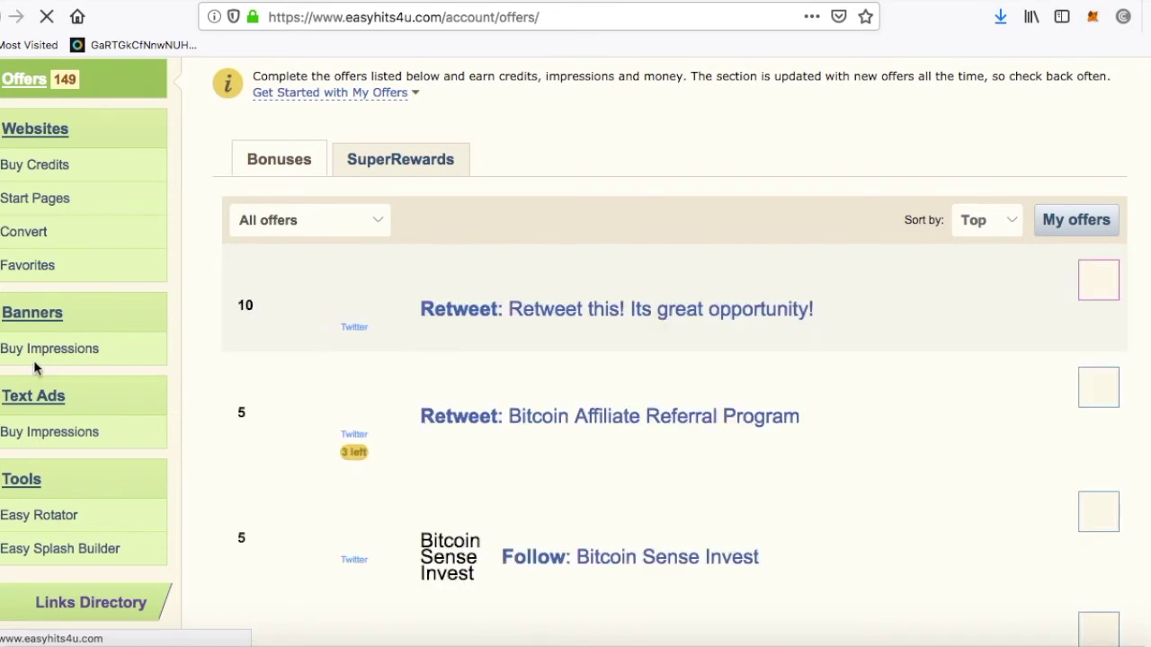
left_click(39, 315)
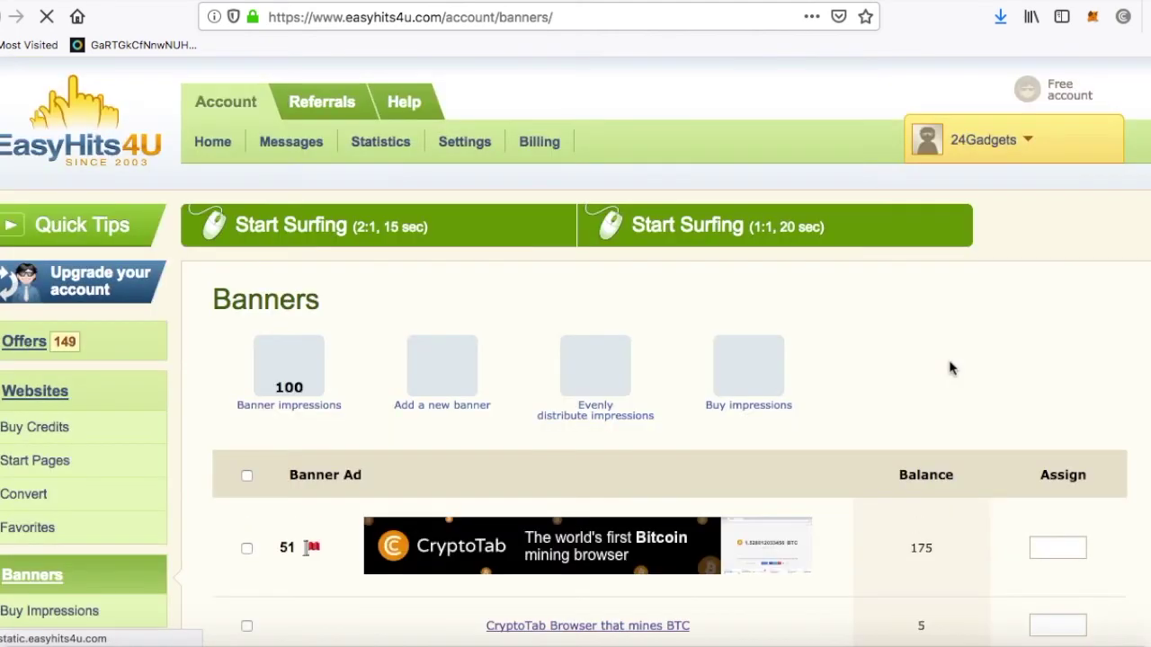
scroll(950, 367, "down", 5)
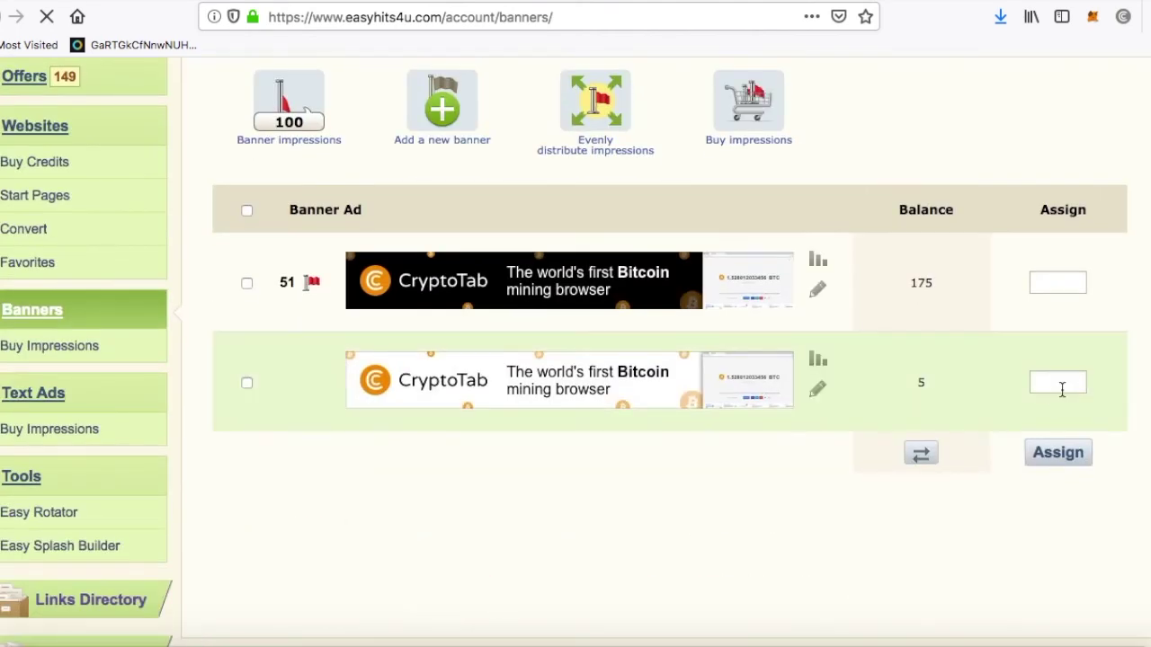
left_click(1062, 392)
type("50")
left_click(1057, 452)
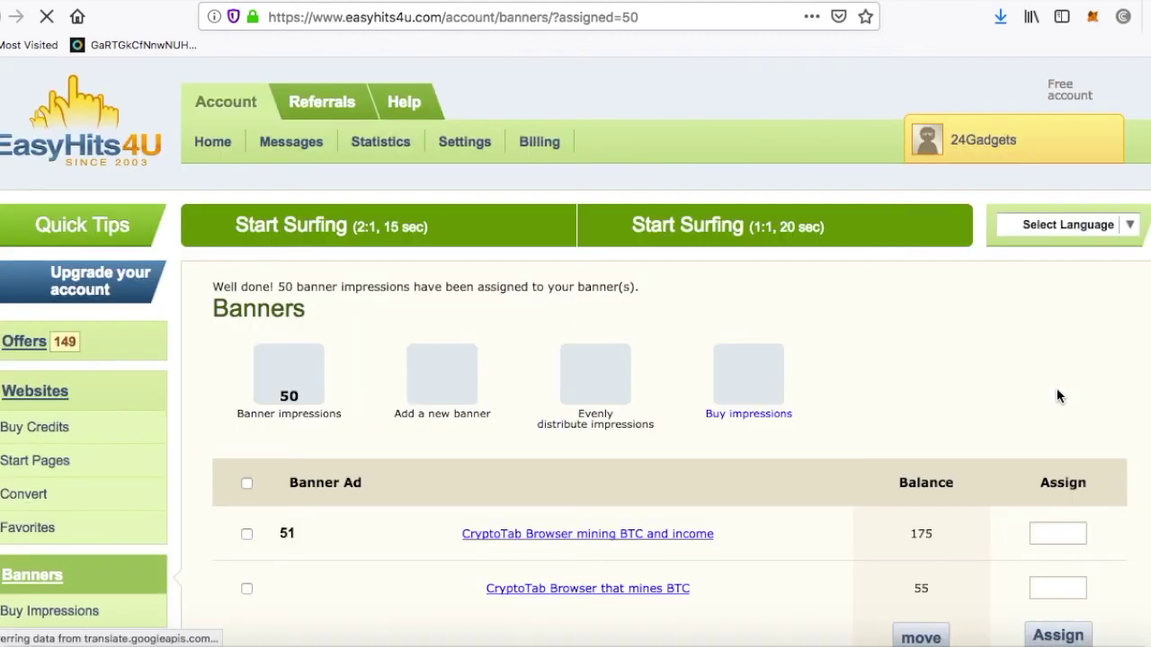
- Check the statistics of the black CryptoTab banner, close them and look over the banner list
scroll(1058, 395, "down", 3)
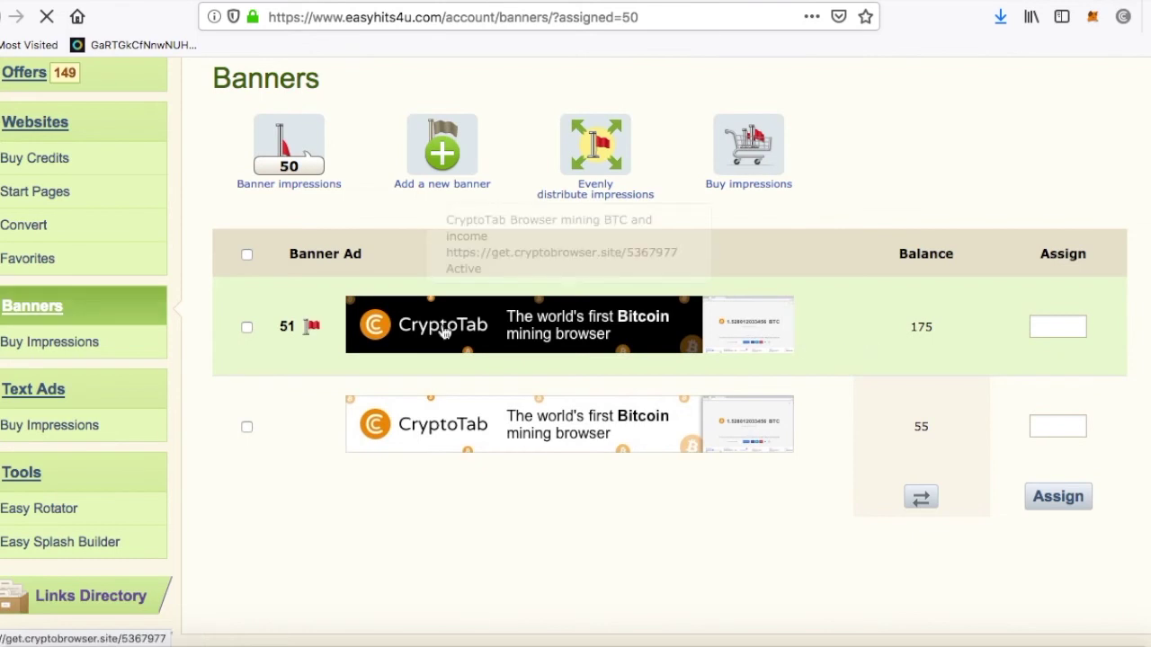
left_click(817, 303)
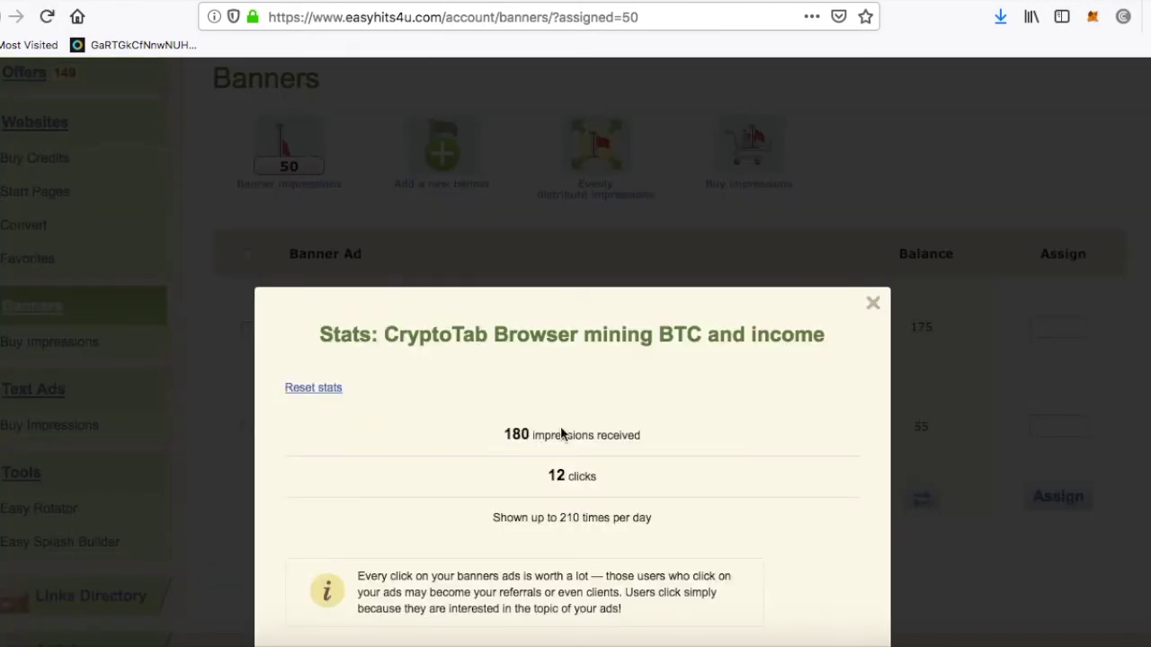
left_click(873, 303)
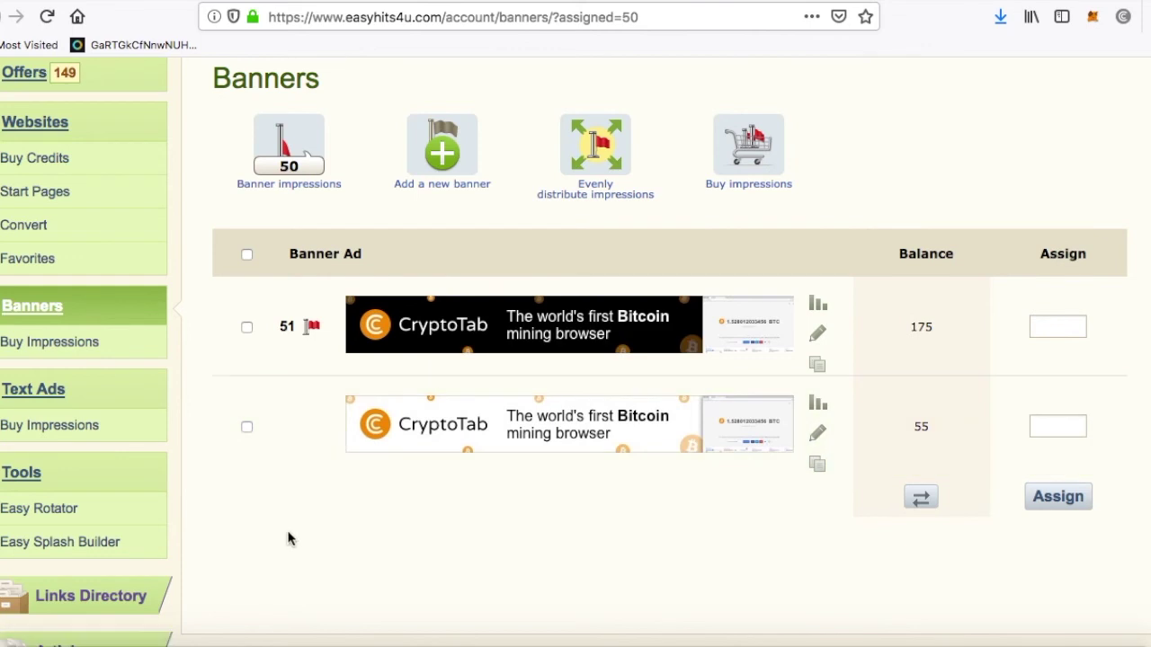
scroll(288, 537, "down", 3)
scroll(288, 537, "up", 3)
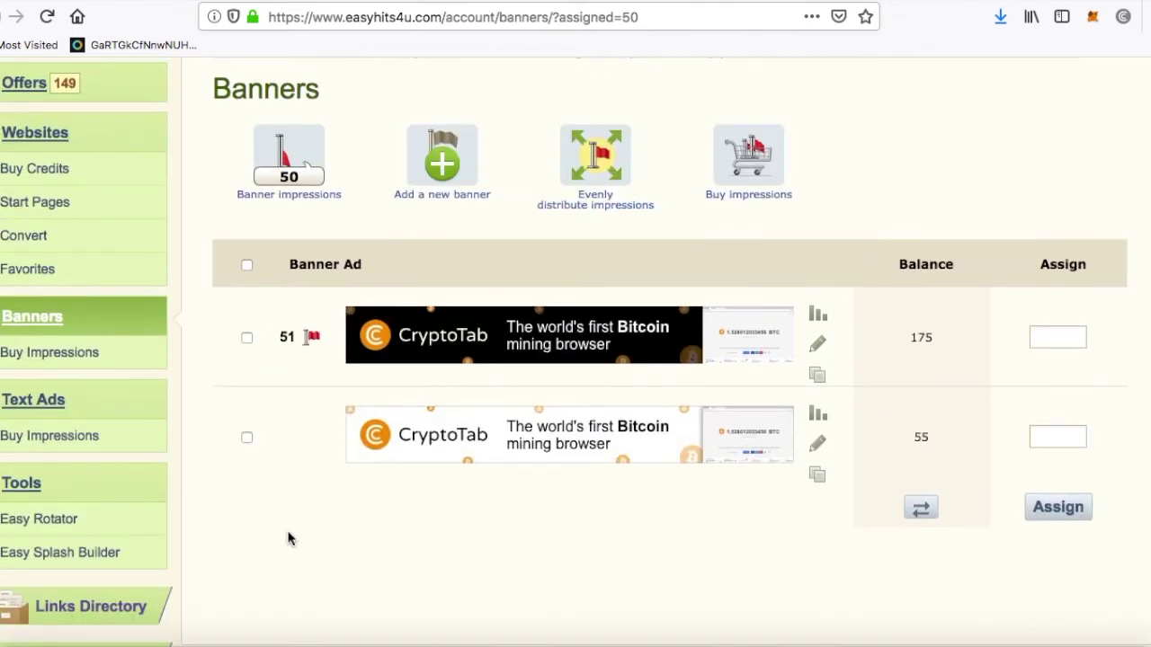
scroll(287, 537, "up", 2)
scroll(288, 537, "down", 1)
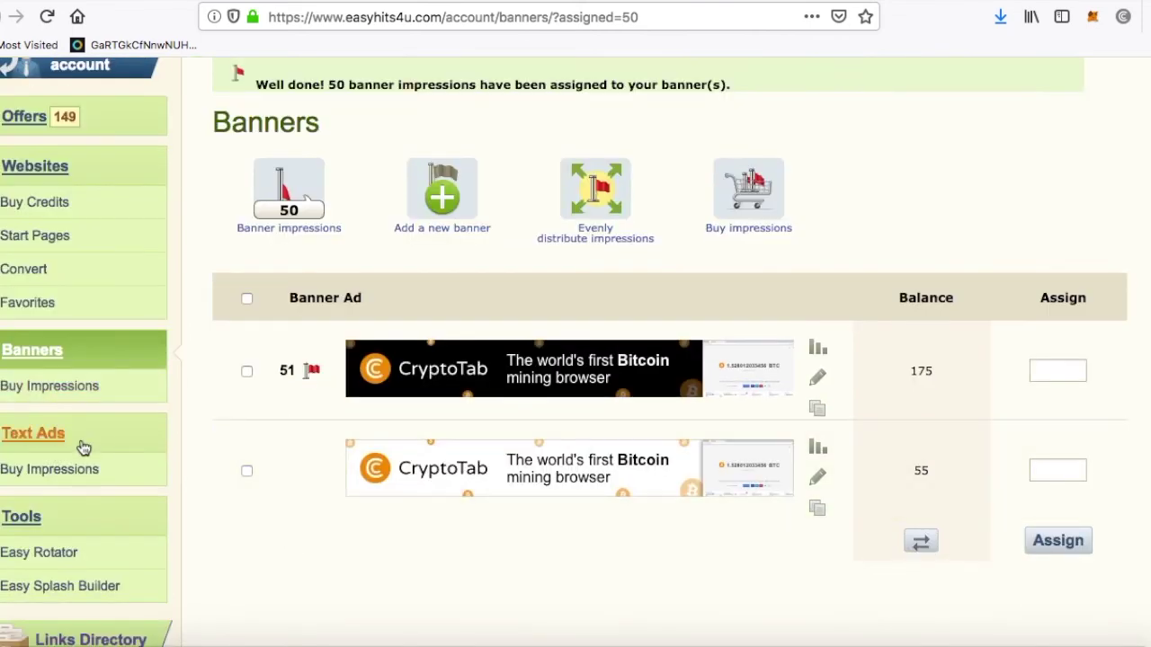
- Open the account's conversions and set up converting 50 banner impressions into text ad impressions
left_click(27, 267)
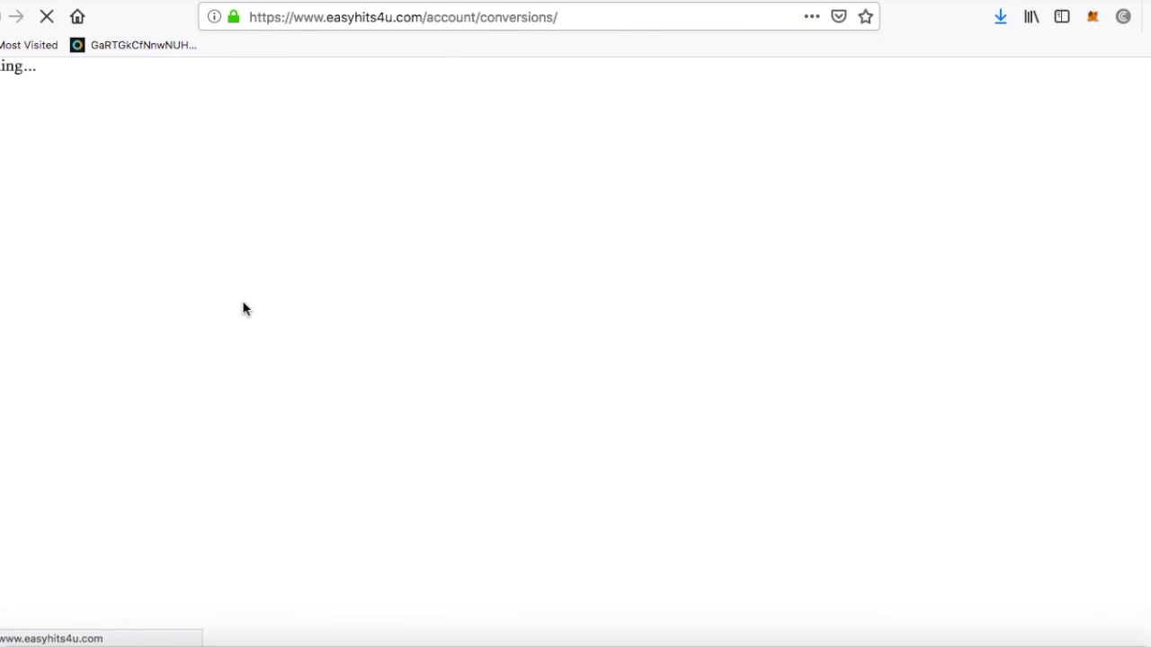
scroll(243, 305, "down", 5)
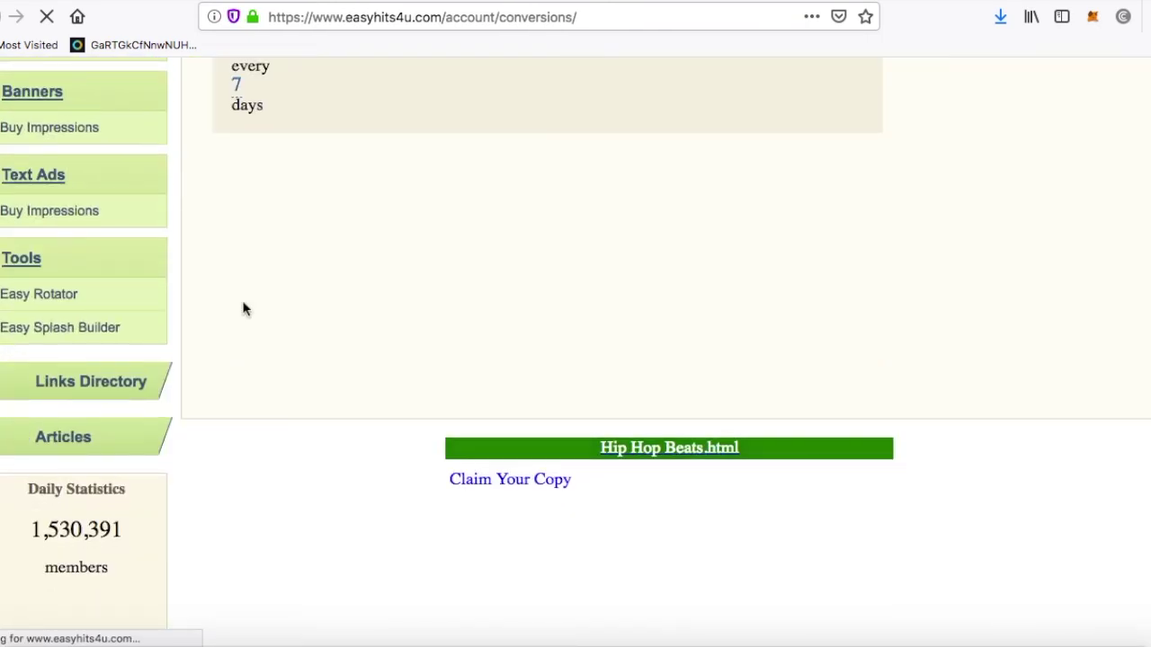
scroll(243, 309, "up", 3)
left_click(414, 236)
left_click(403, 251)
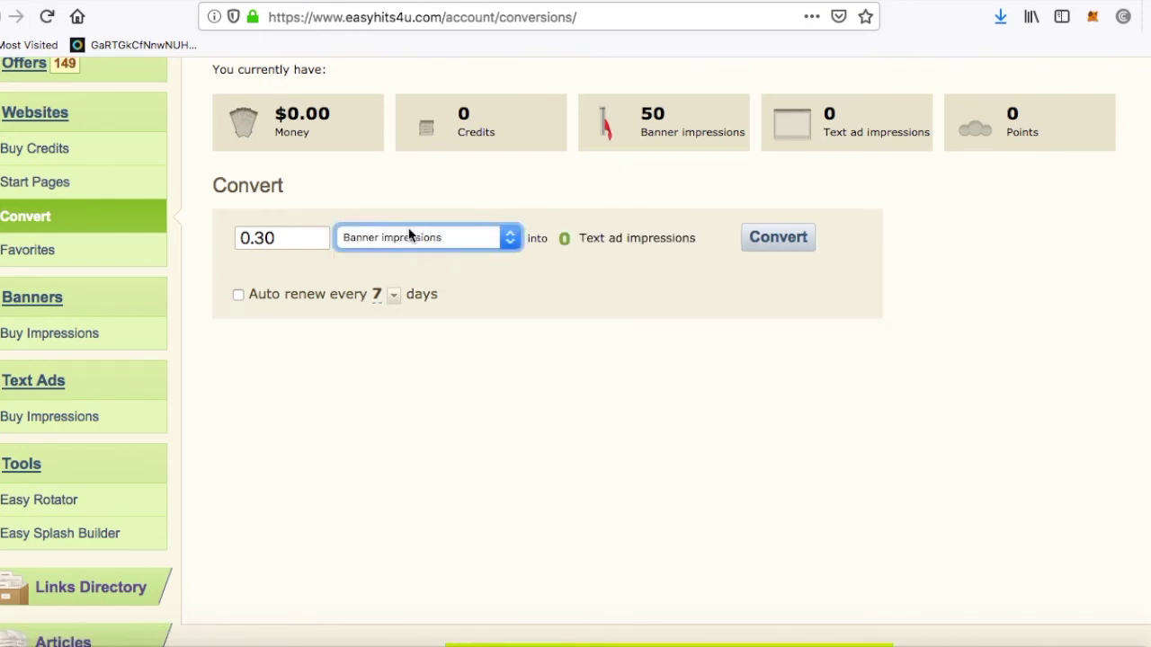
left_click_drag(318, 238, 180, 238)
type("50")
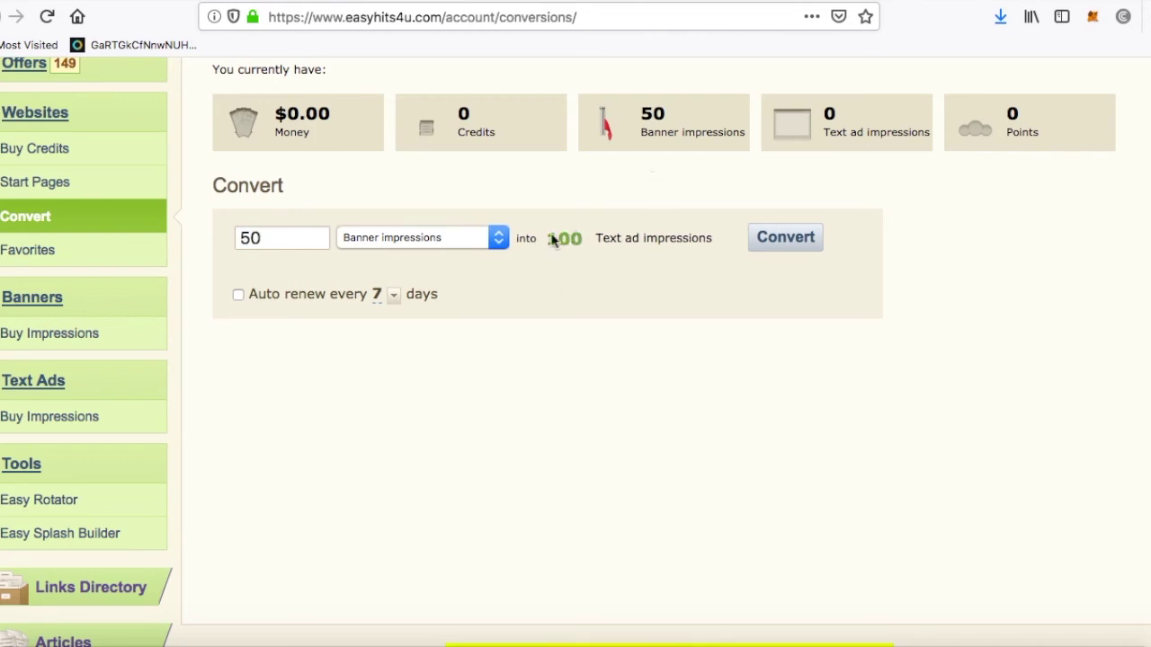
- View the balance types available for conversion without changing the choice, and look over the conversions page
left_click(447, 239)
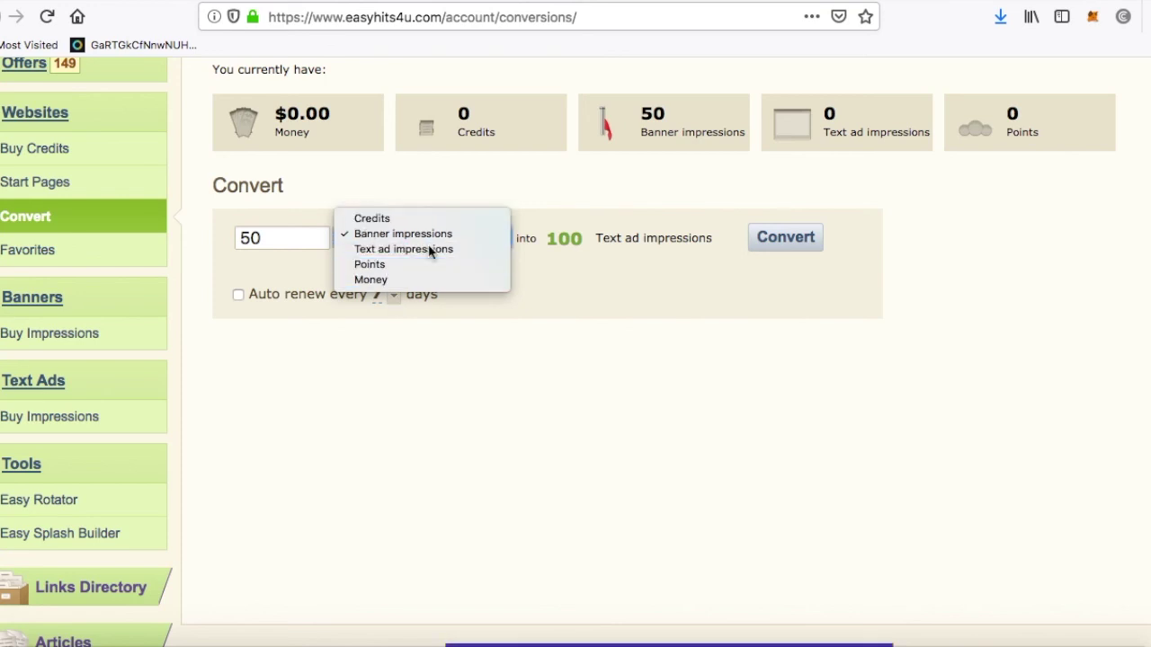
left_click(470, 449)
scroll(470, 449, "up", 5)
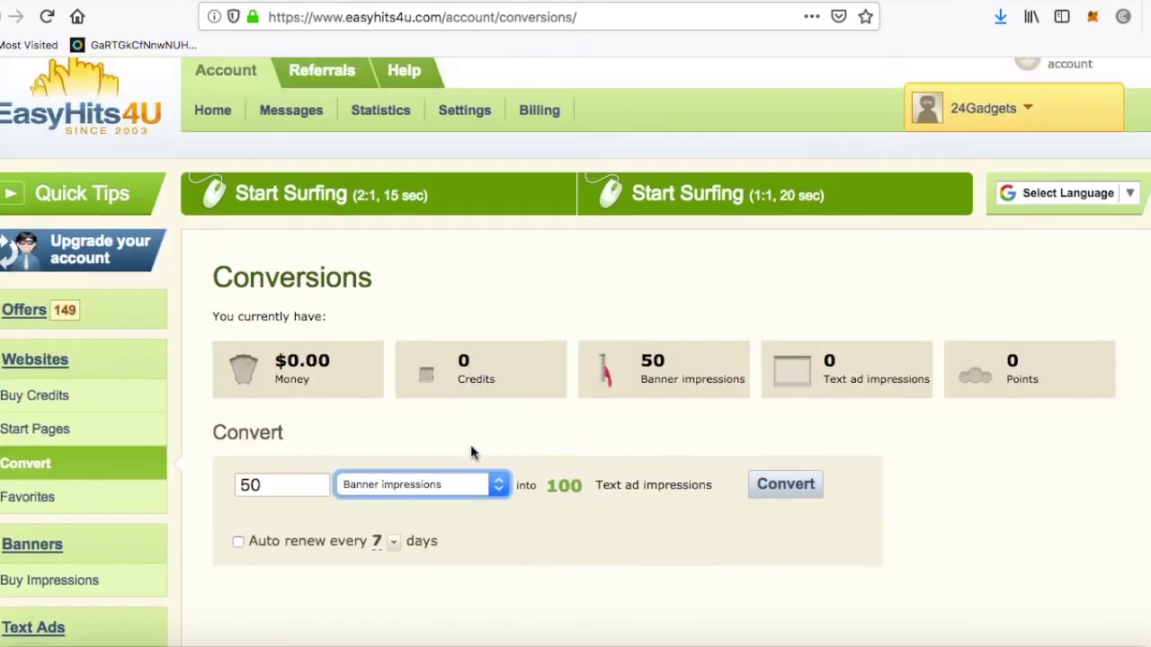
scroll(470, 453, "down", 5)
scroll(470, 453, "up", 3)
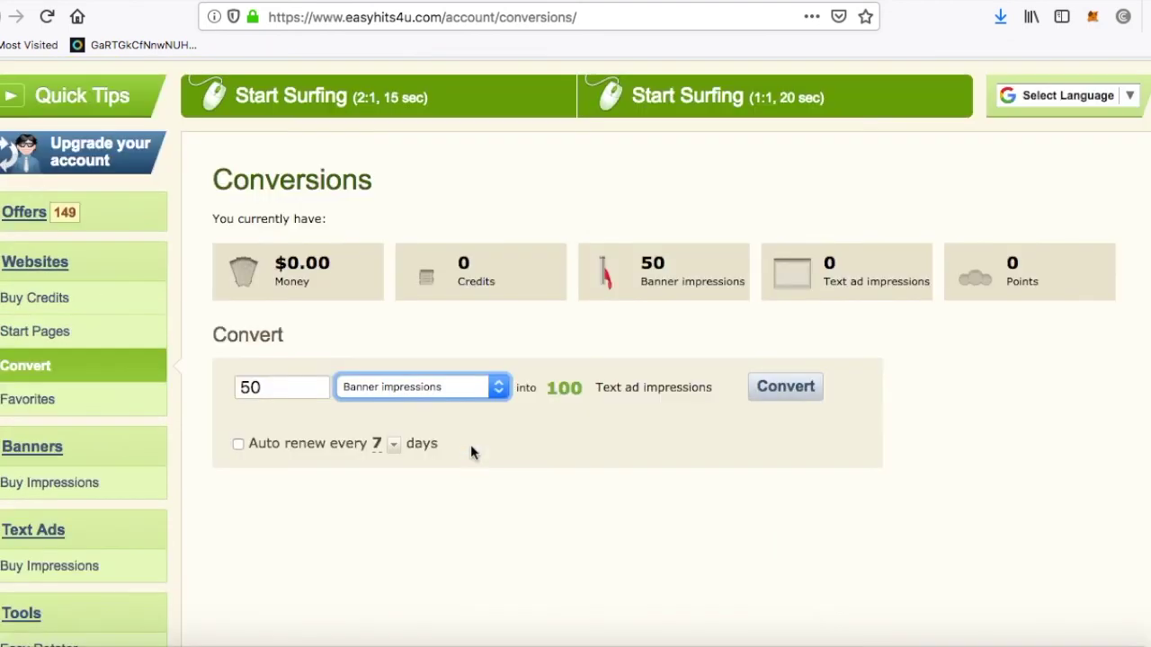
scroll(471, 452, "up", 2)
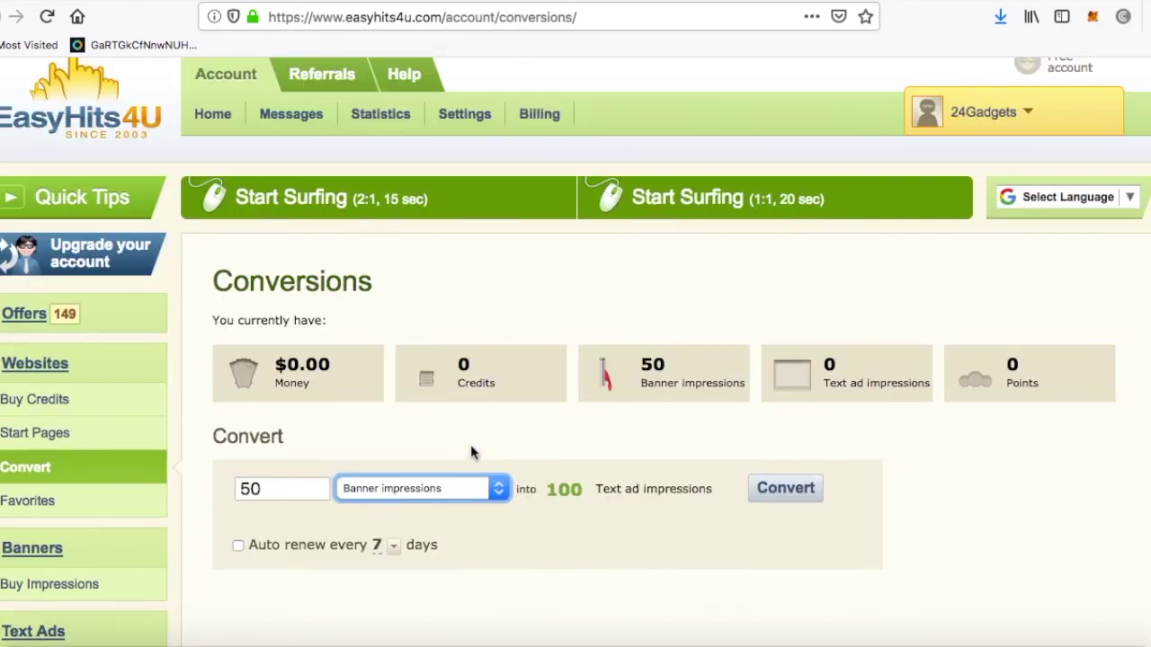